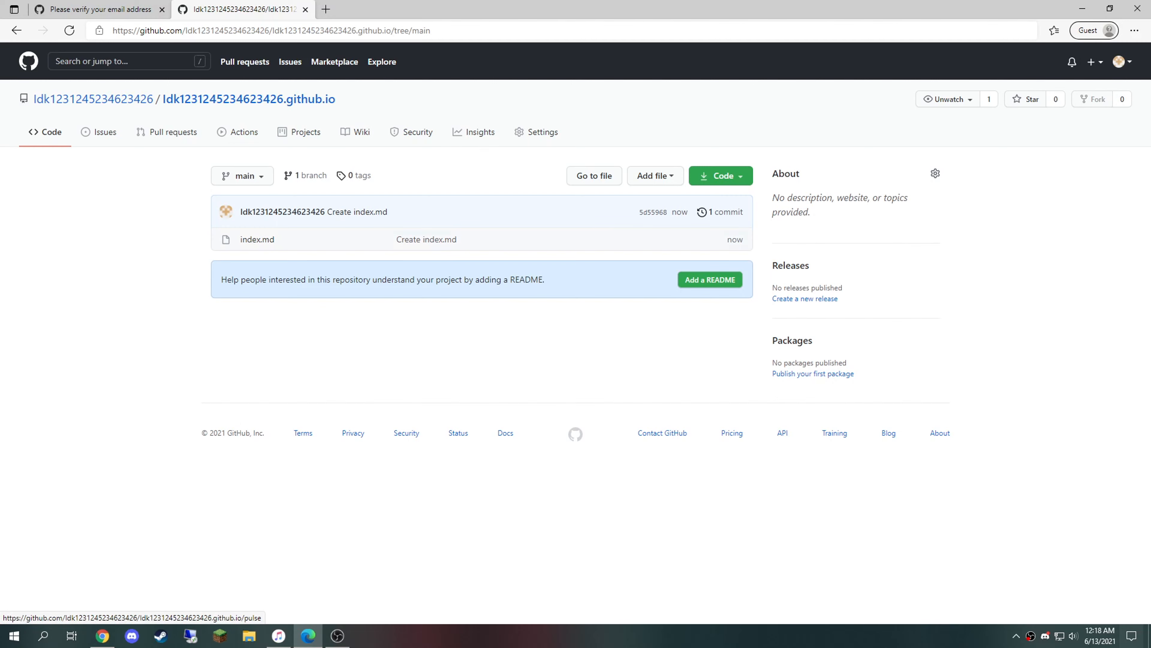
Step: Open the Settings page of the username.github.io repository containing the committed index.md
click(543, 132)
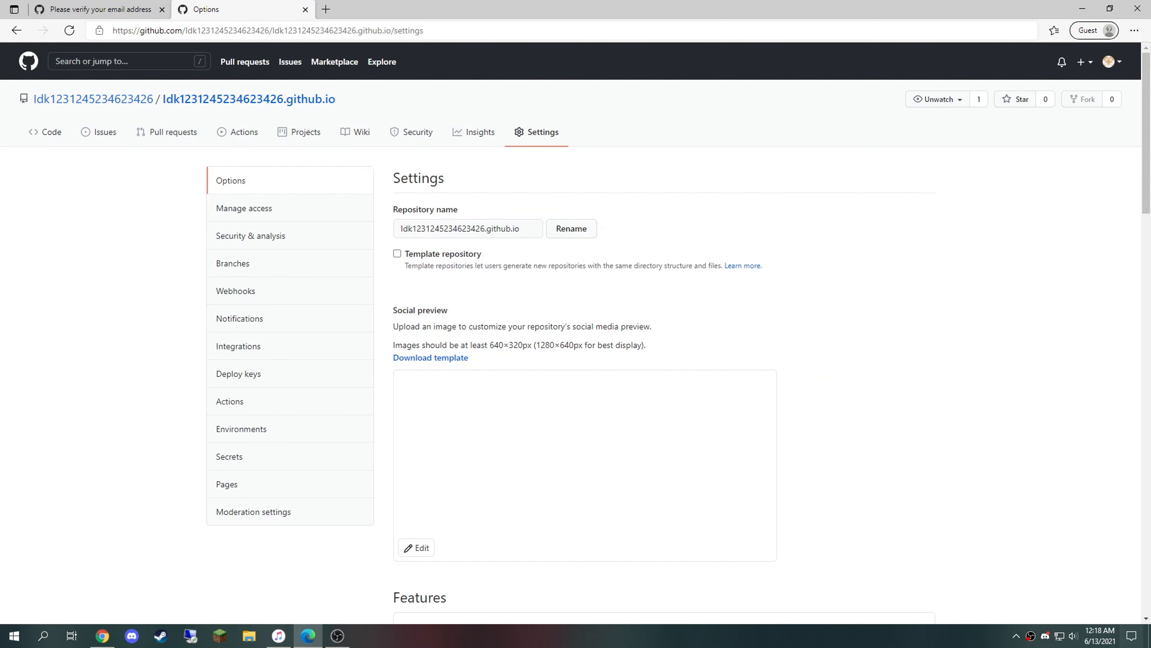
Step: Check the Pages settings for the published URL and visit the live github.io site
click(245, 484)
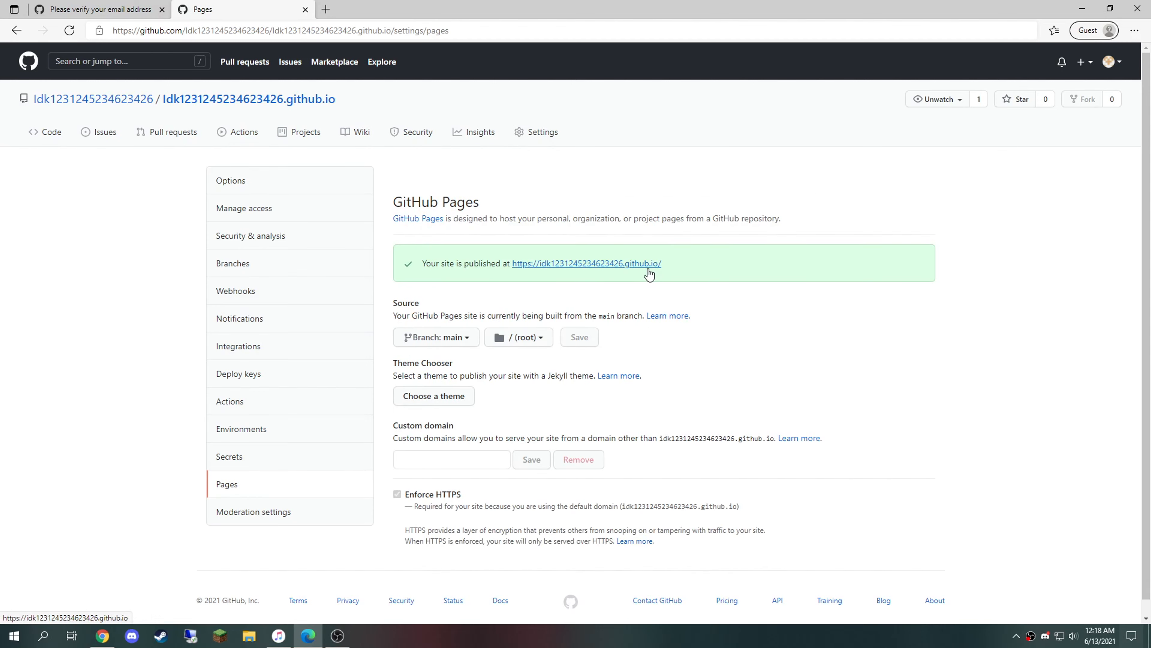
drag(625, 264, 490, 132)
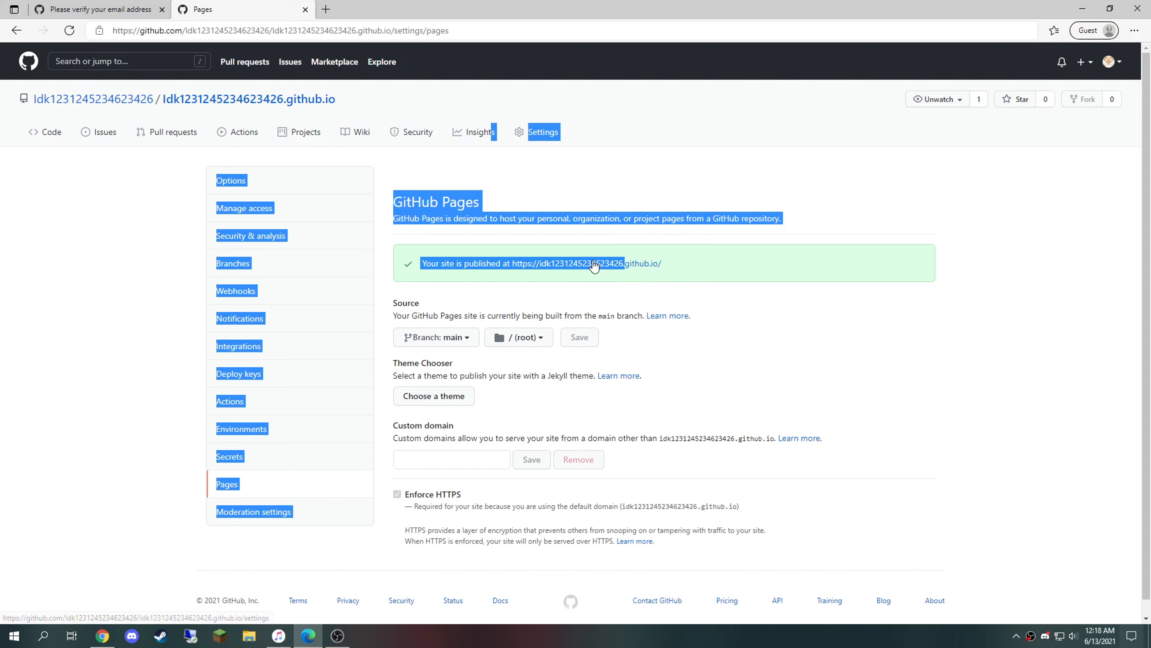
click(778, 291)
click(570, 264)
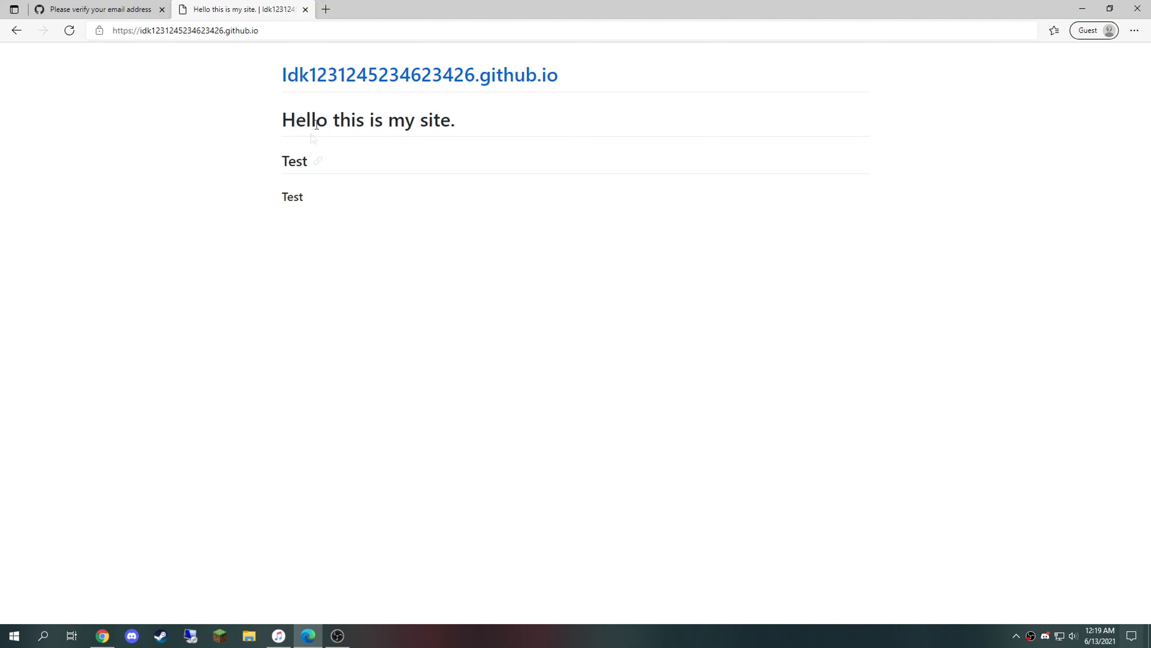
Step: Copy just the site's subdomain from the address bar and open a fresh blank tab
click(327, 30)
key(ctrl+c)
click(330, 9)
key(ctrl+v)
key(ctrl+z)
click(448, 9)
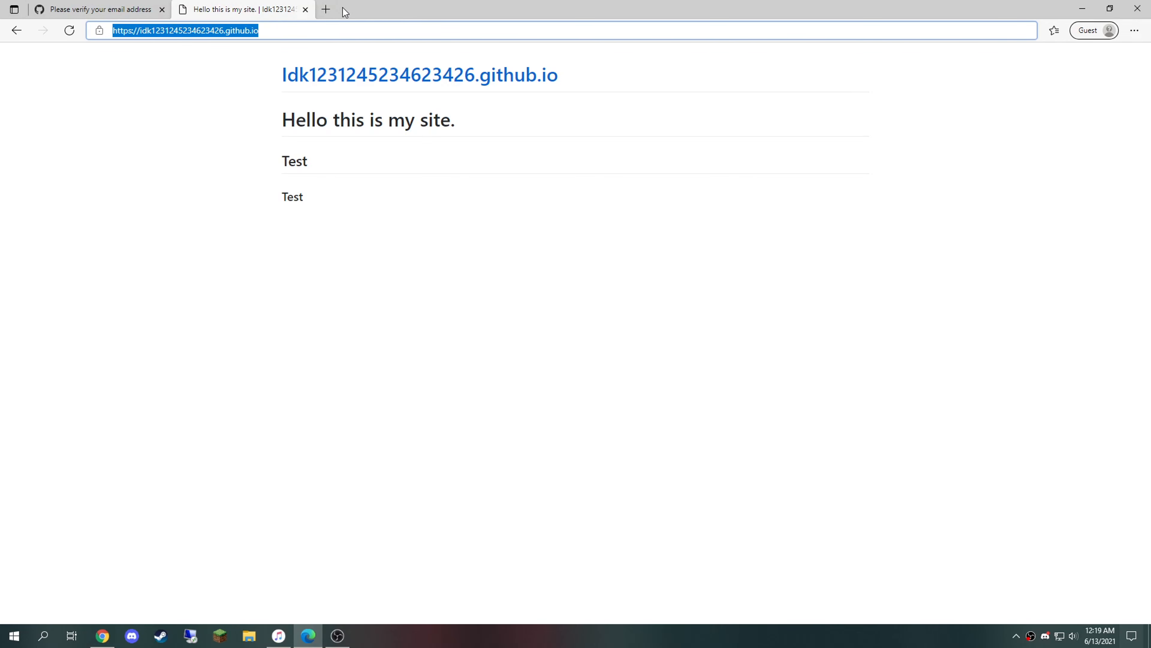
double_click(217, 30)
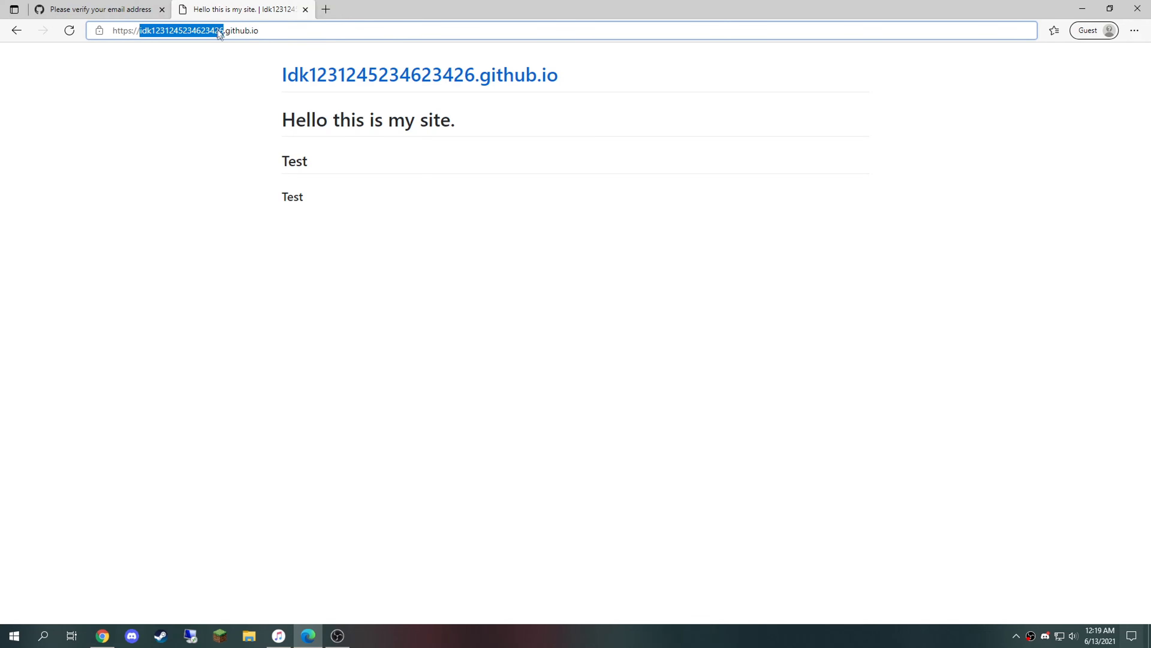
click(325, 9)
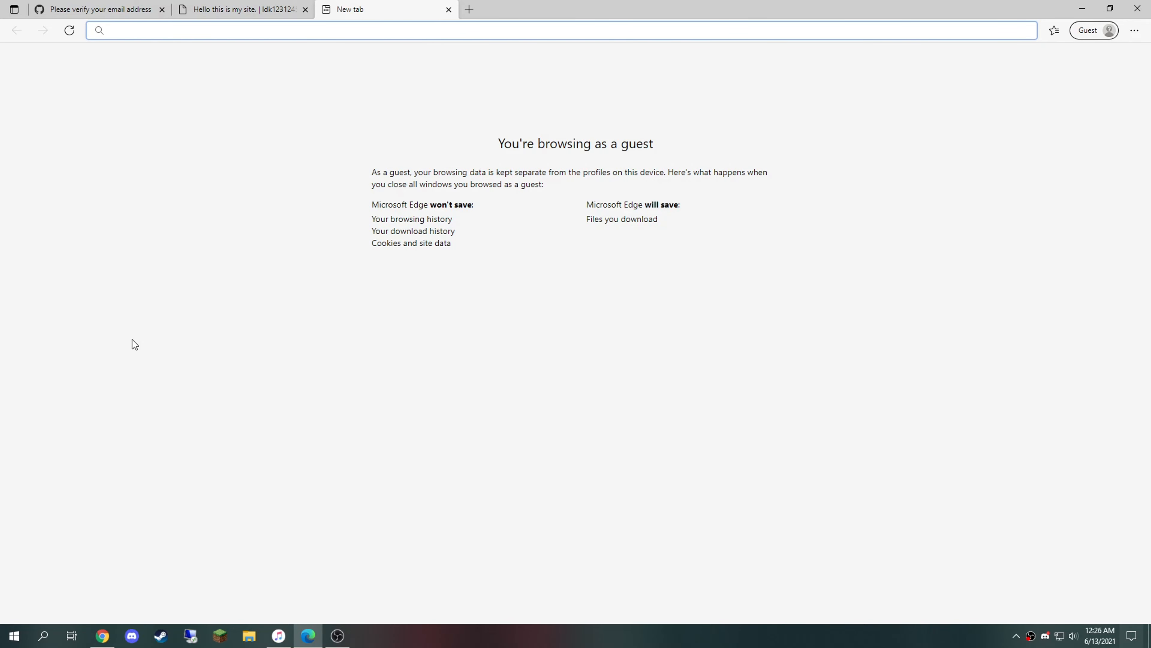
Step: Load freenom.com and go to its sign-in page
text(free)
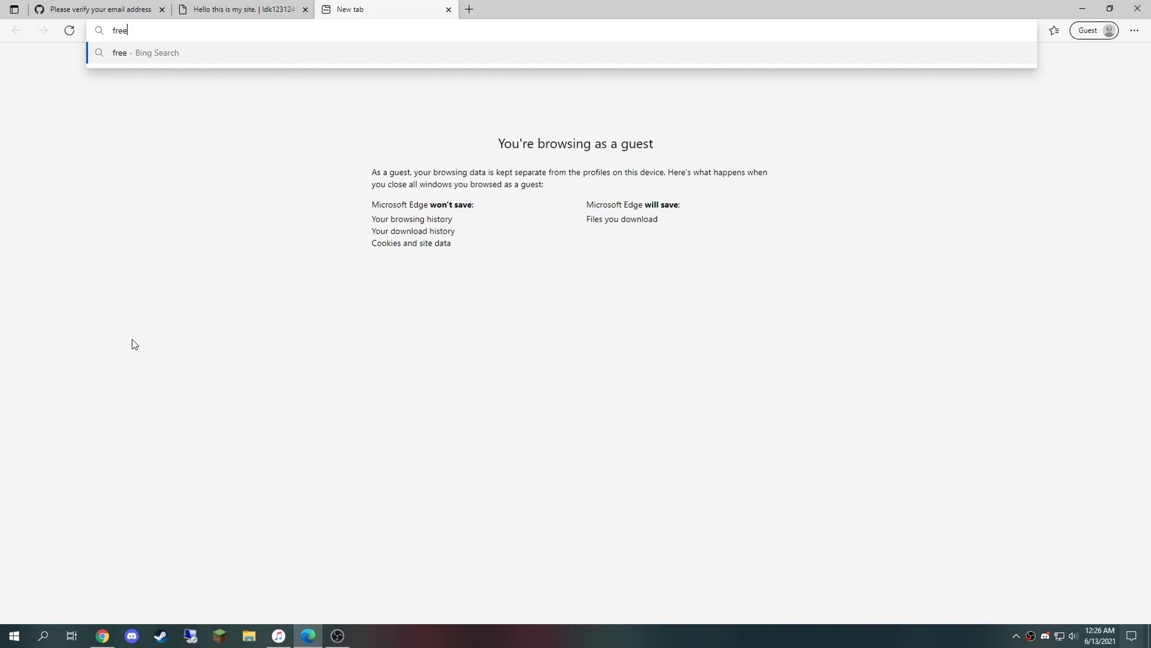
text(nom.com)
key(Return)
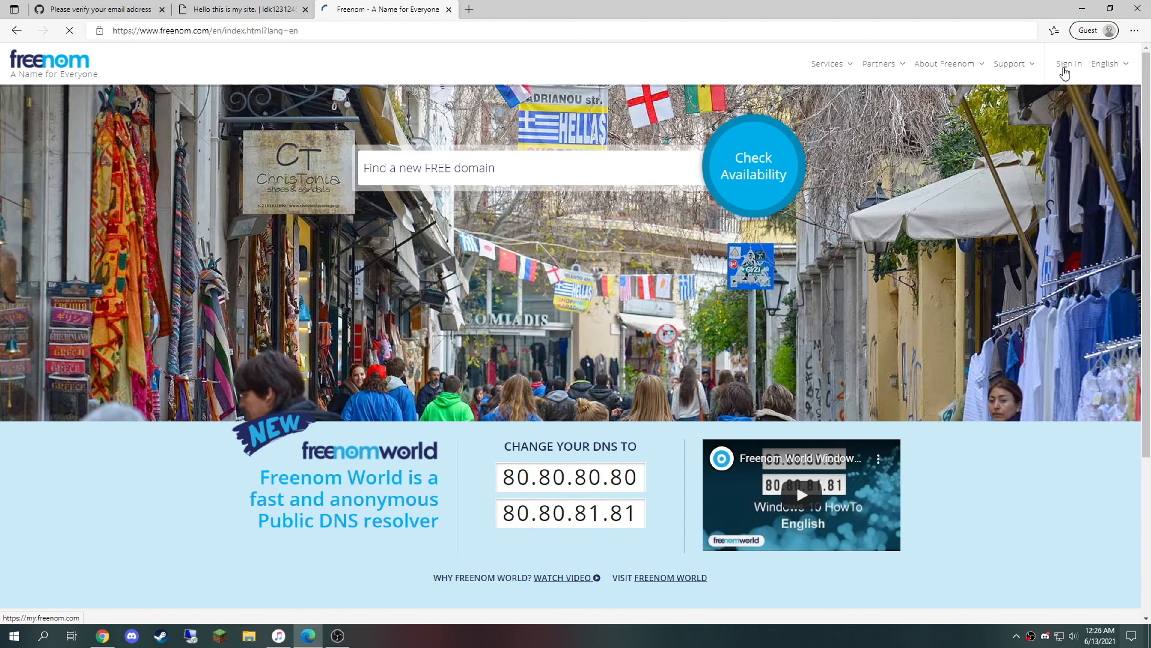
click(1065, 69)
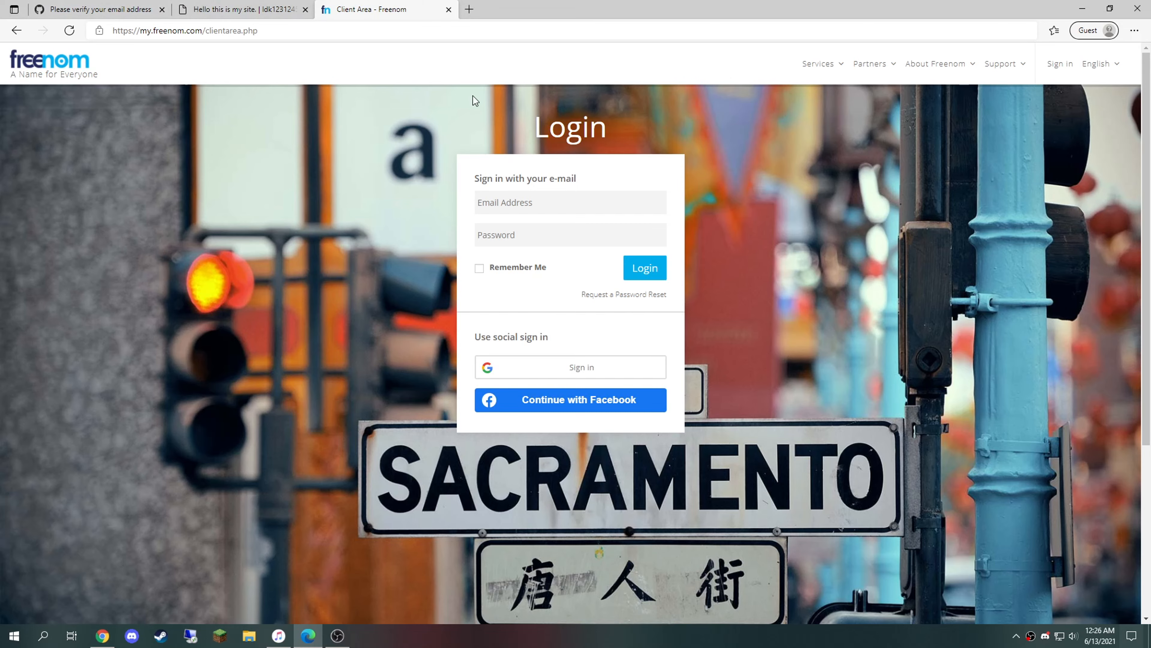
Step: In the signed-in Freenom window, open Services > Register a New Domain and focus the search box
key(alt+Tab)
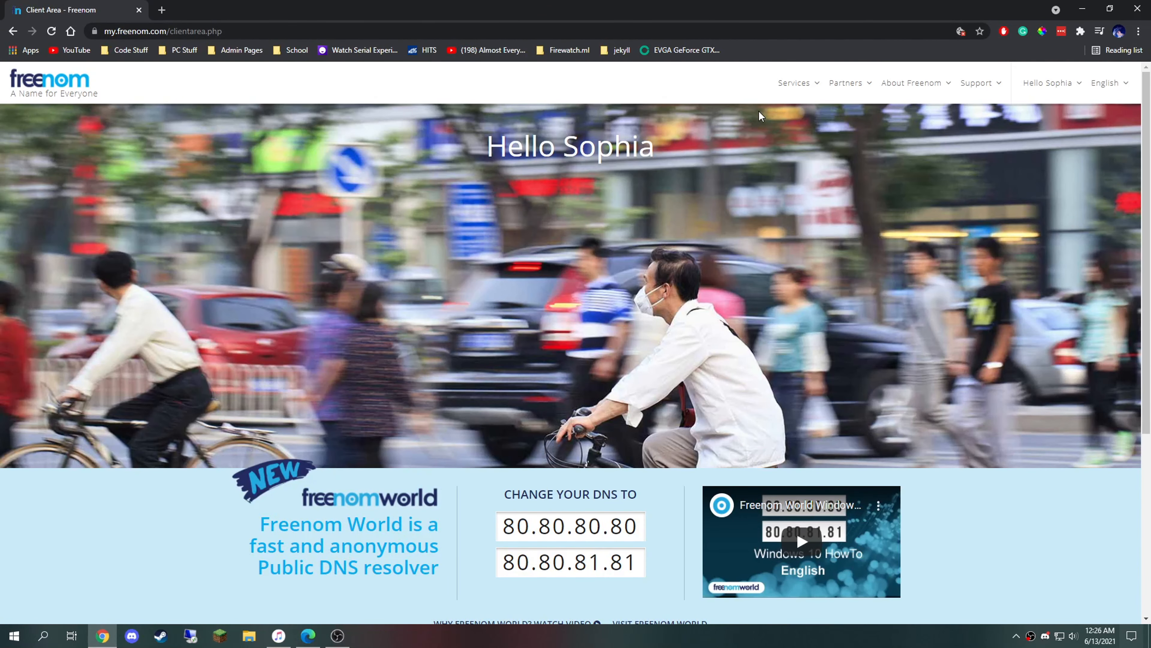
mouse_move(773, 85)
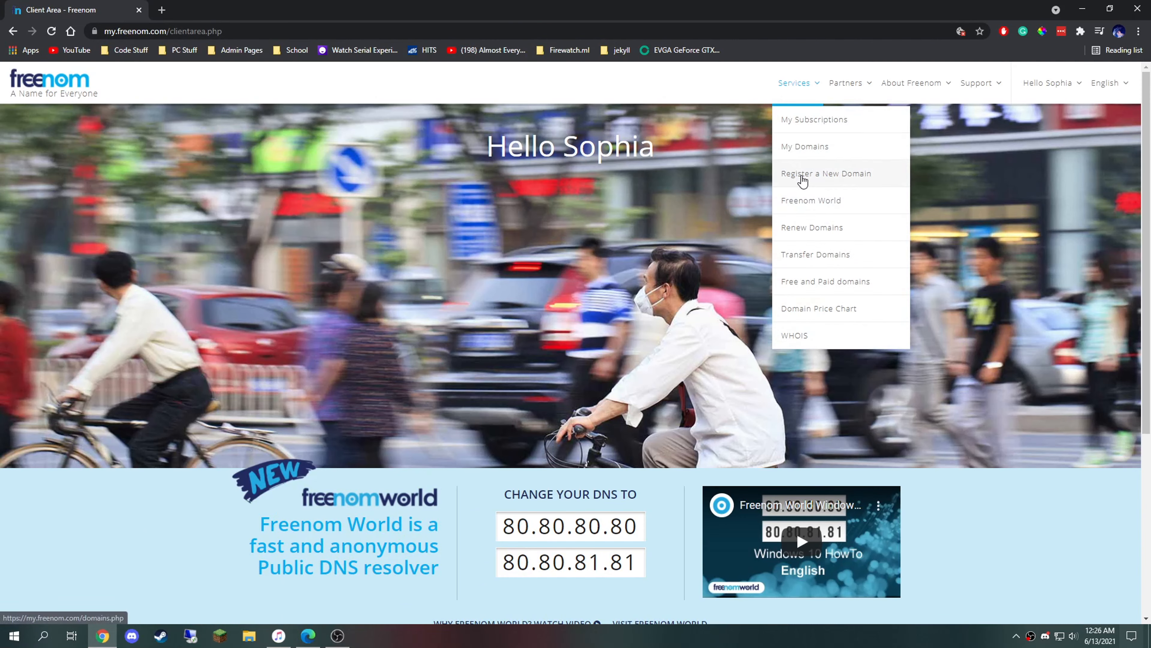
click(798, 179)
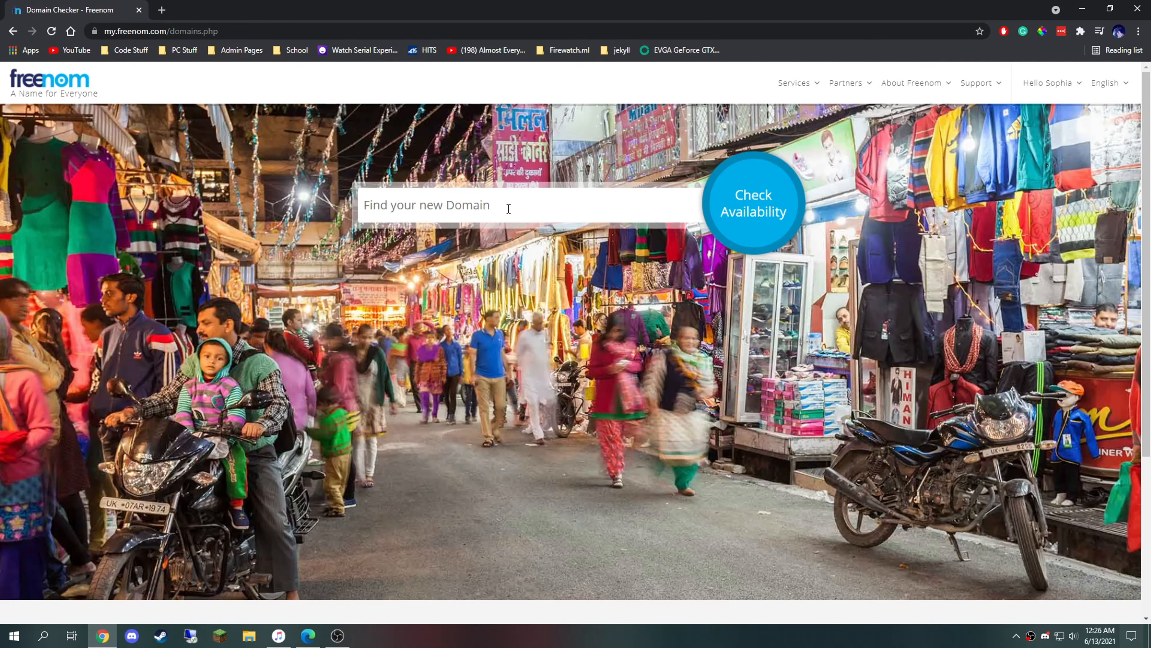
click(508, 208)
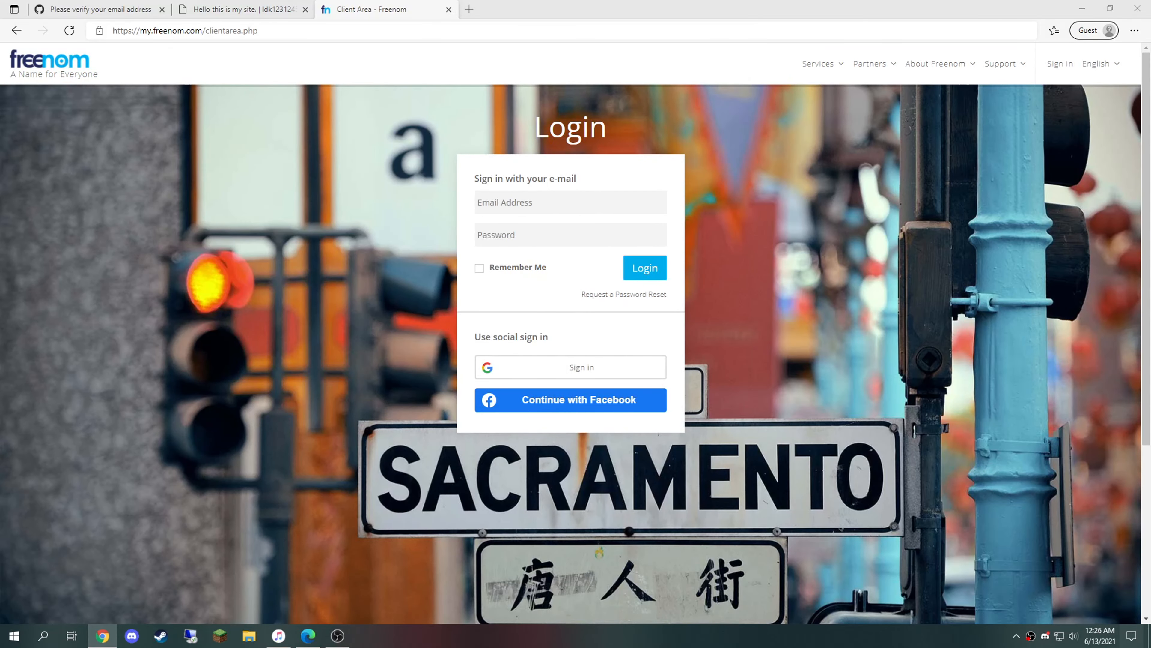
Step: Search Freenom for the copied github.io subdomain name and add the free .tk domain to the cart
click(276, 6)
double_click(173, 31)
key(ctrl+c)
drag(1150, 18, 451, 56)
double_click(451, 59)
key(ctrl+v)
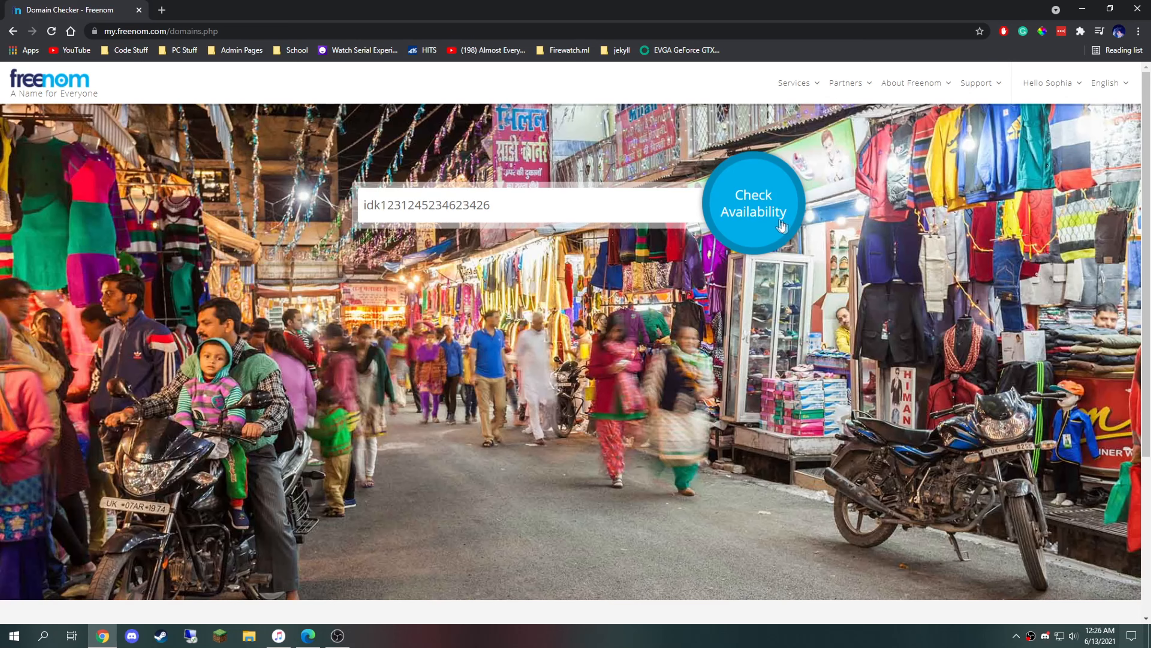
click(760, 217)
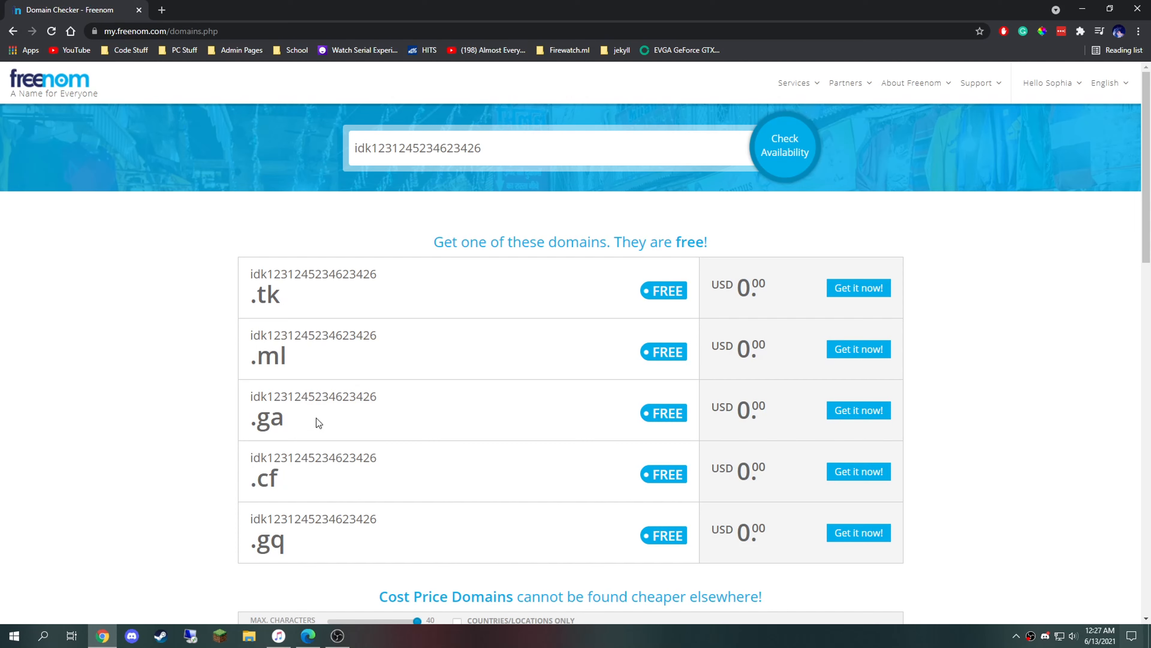
click(859, 291)
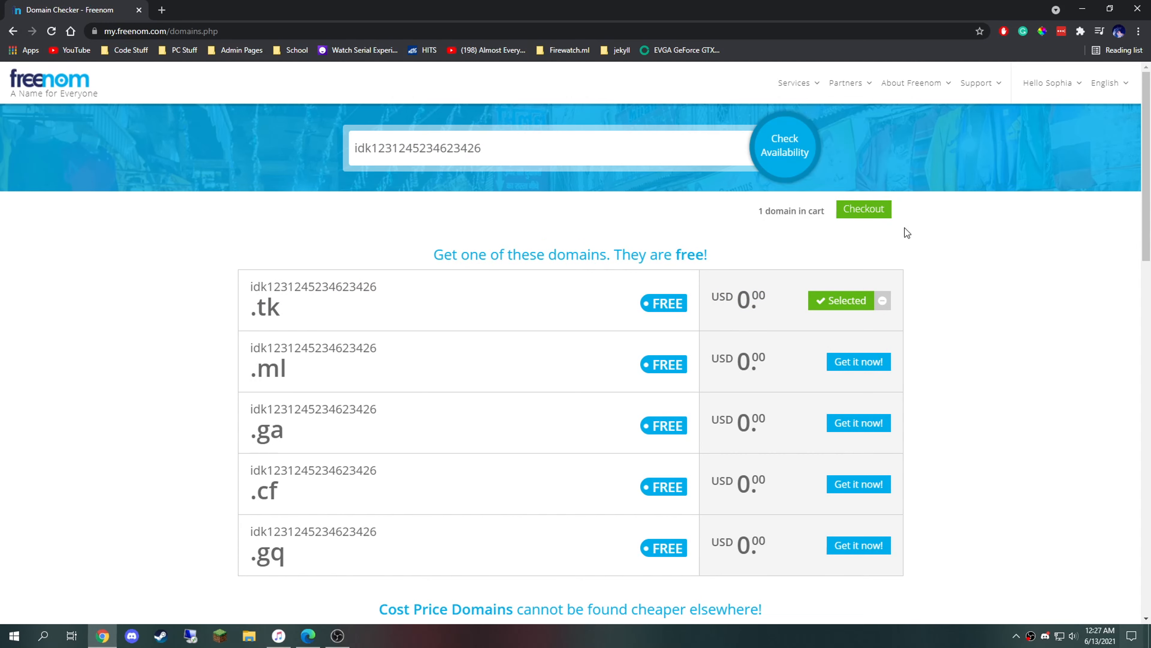
Step: Check out the .tk domain for 12 Months @ FREE, accept the Terms & Conditions, and complete the order
click(869, 212)
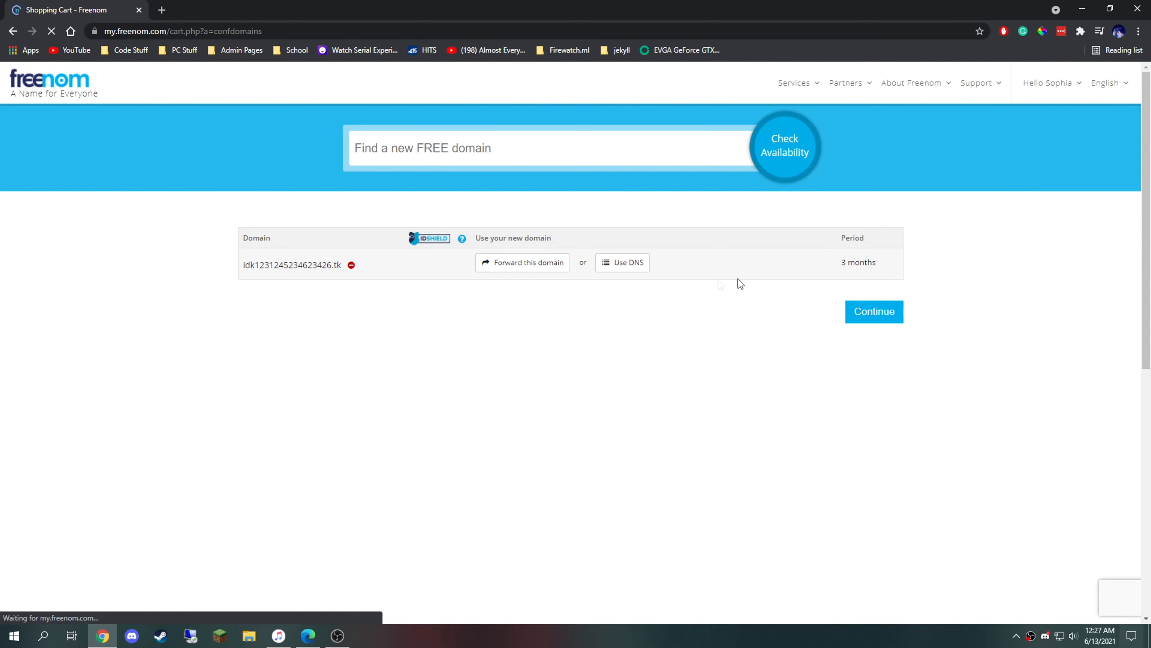
click(836, 266)
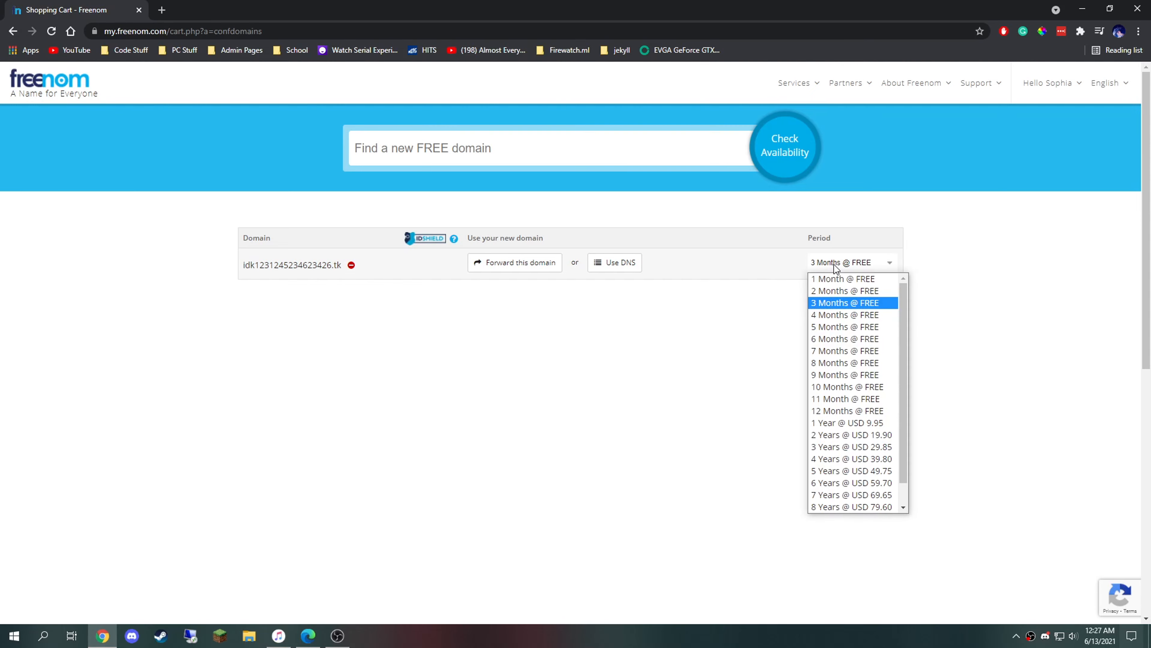
click(842, 410)
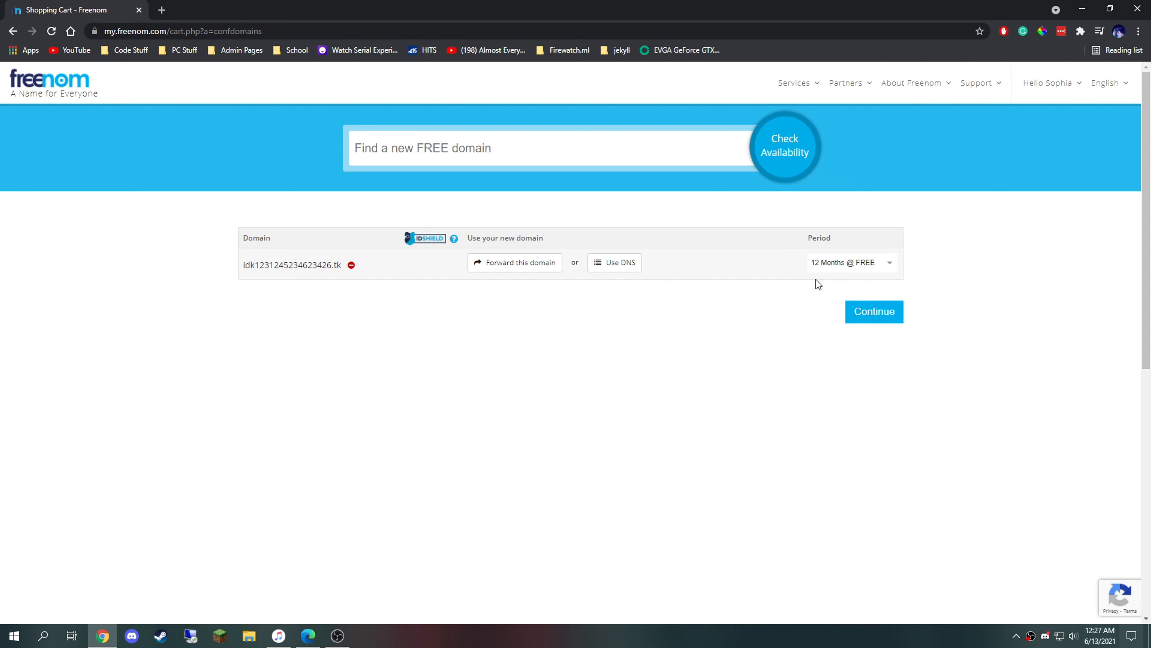
key(alt+Tab)
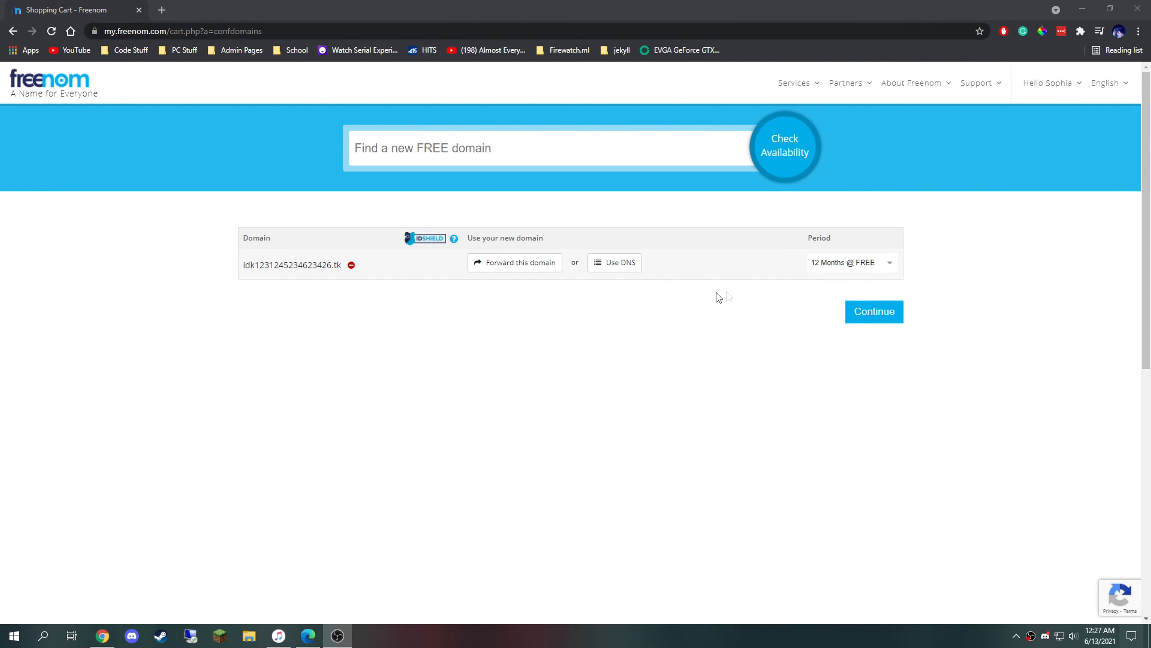
click(887, 319)
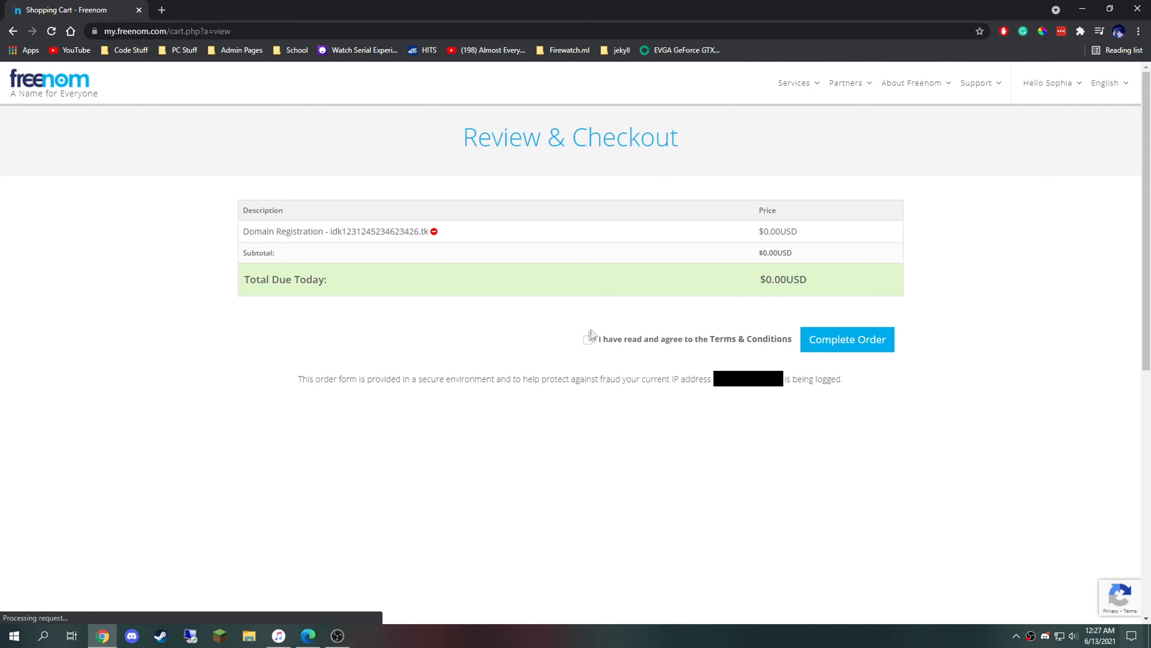
click(588, 340)
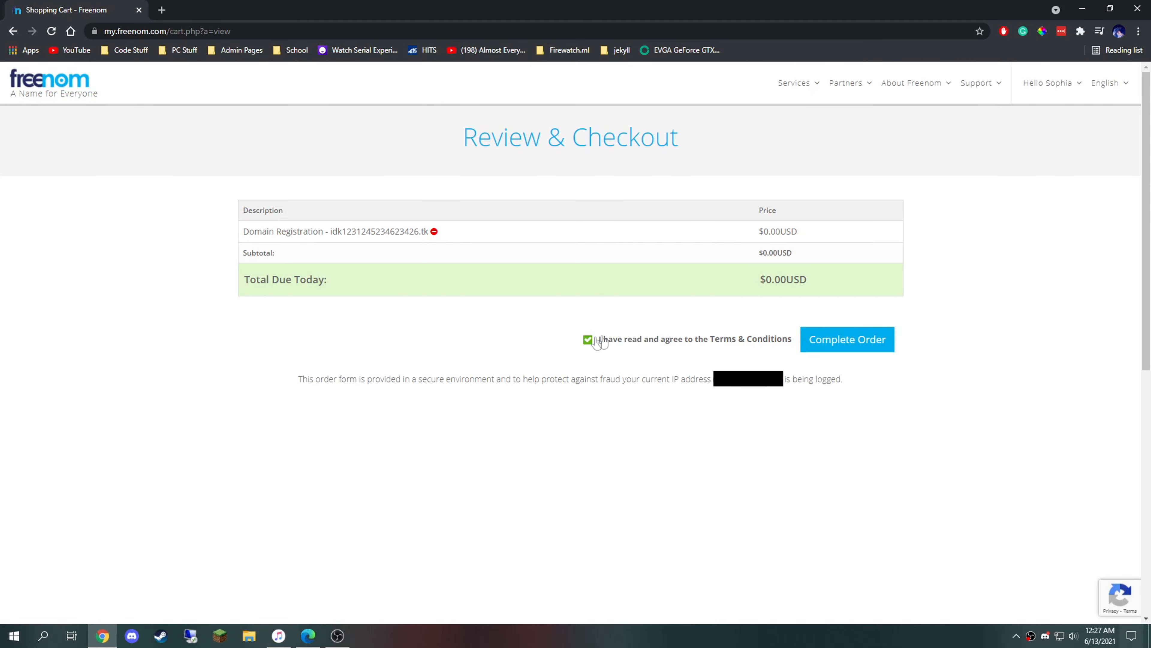
click(849, 345)
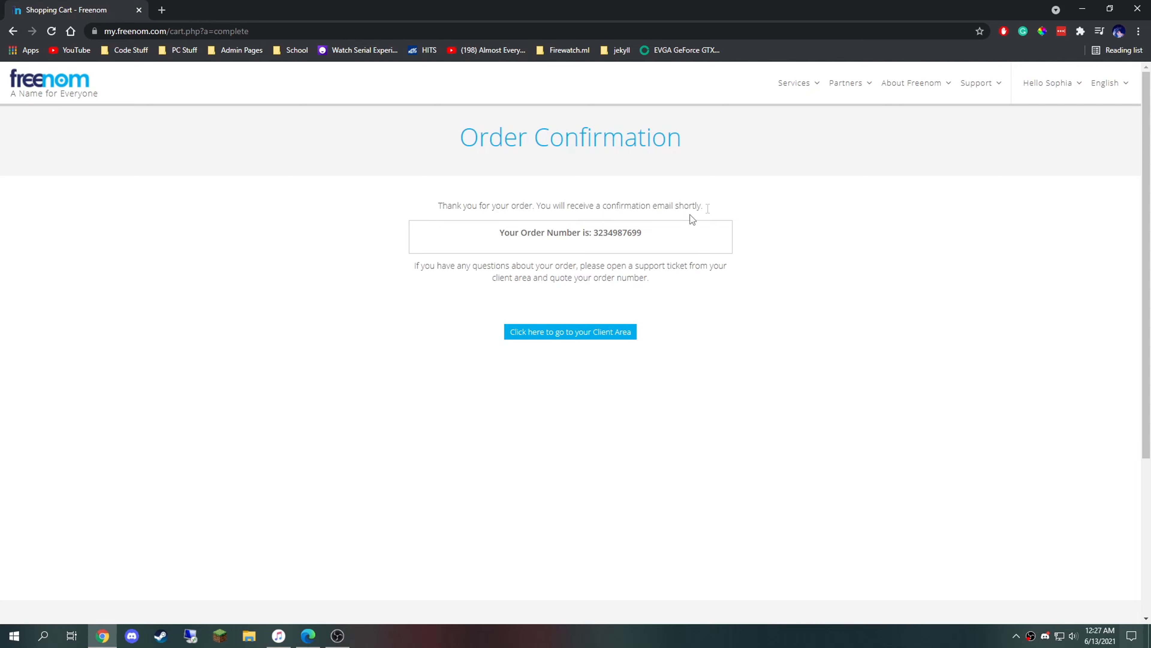
Step: Open Management Tools for idk1231245234623426.tk under My Domains, then move the Freenom window aside
mouse_move(798, 86)
click(811, 157)
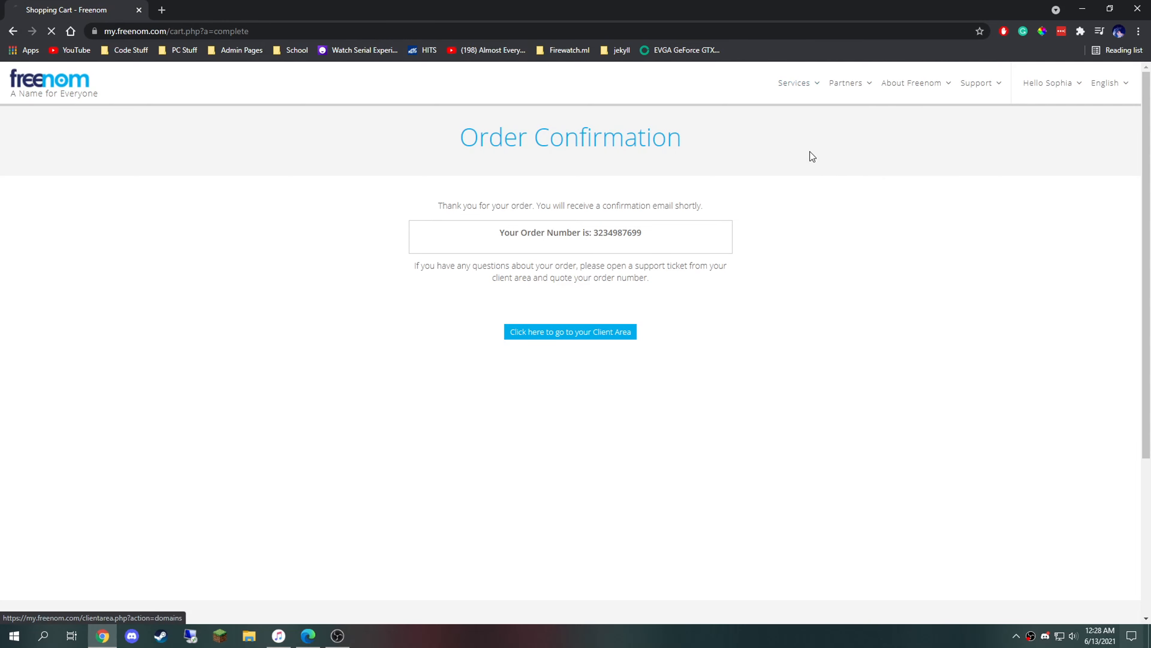
scroll(327, 344, down, 6)
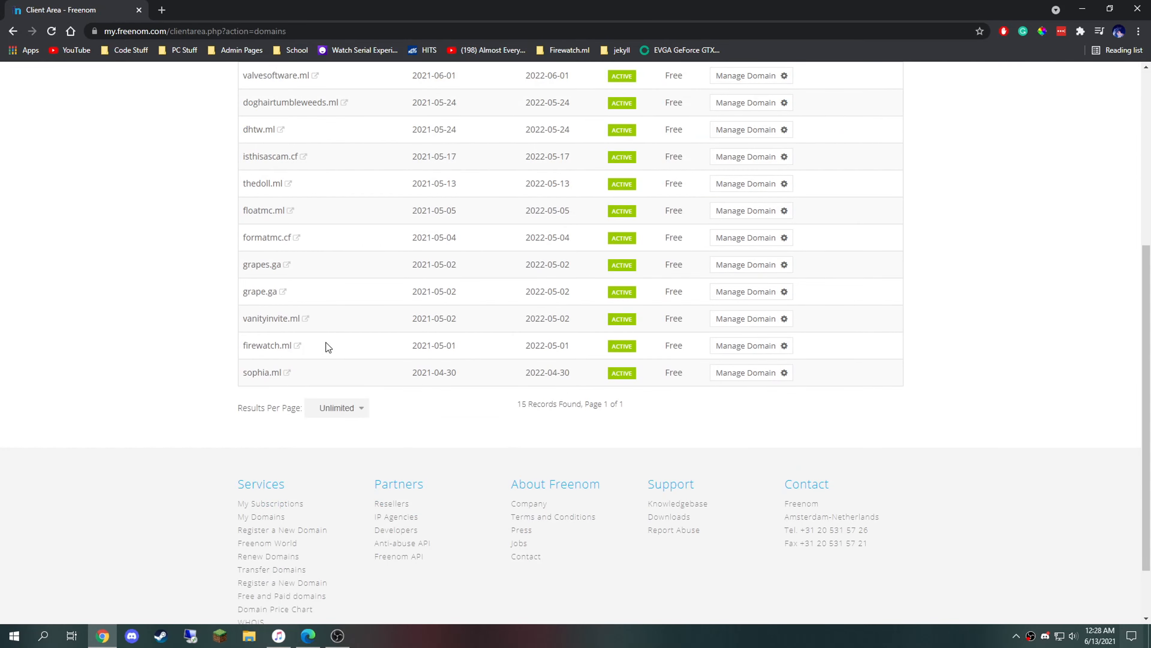
scroll(327, 346, up, 3)
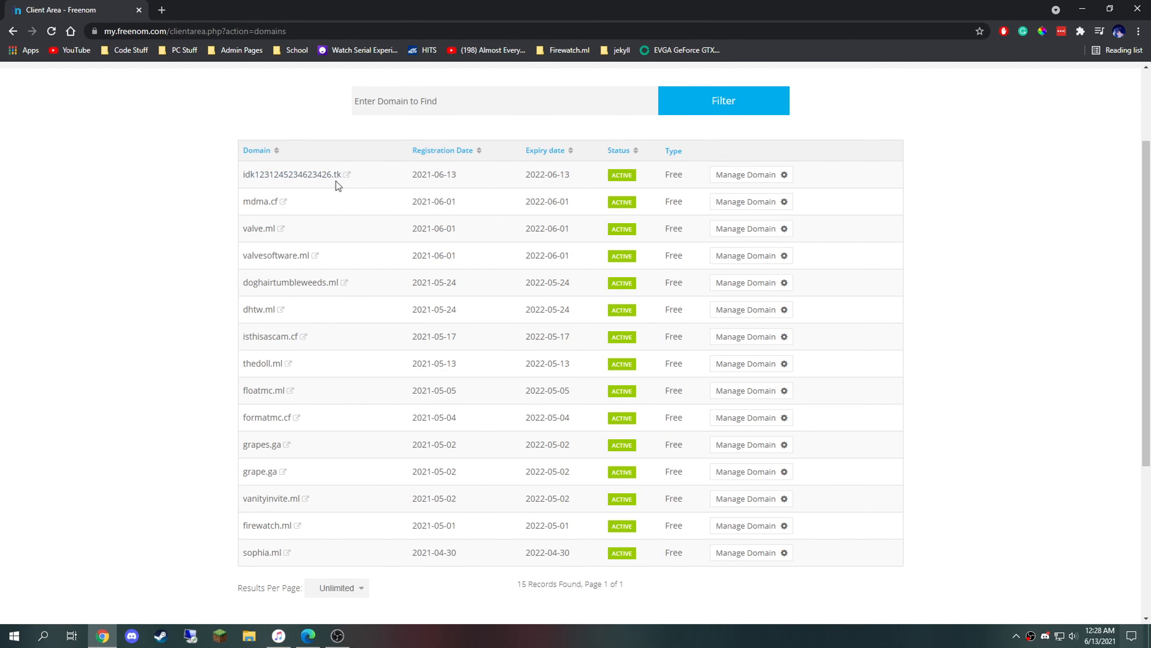
click(761, 176)
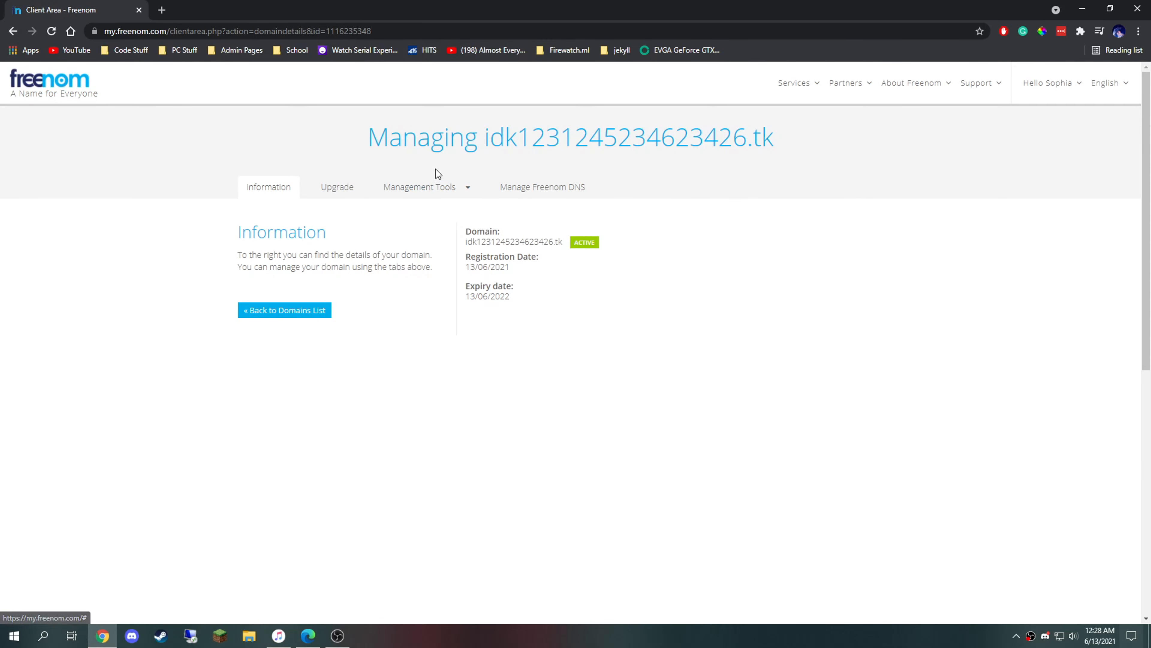
click(448, 190)
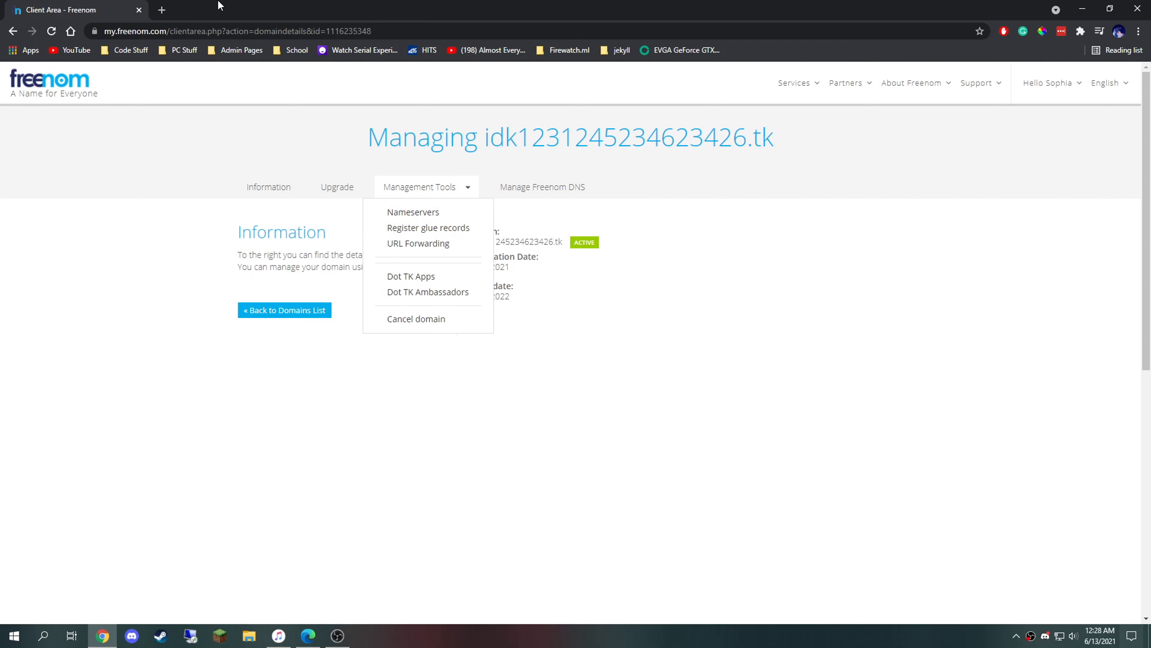
drag(219, 5, 0, 95)
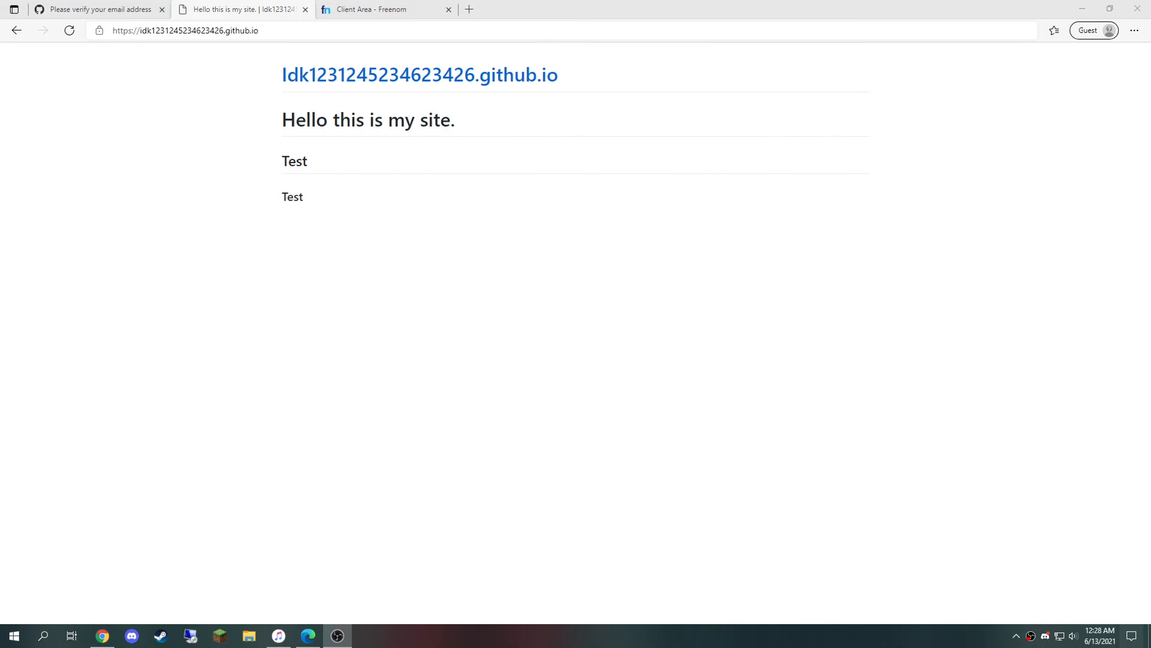
Step: Navigate the Edge tab to cloudflare.com
click(362, 9)
click(337, 30)
text(col)
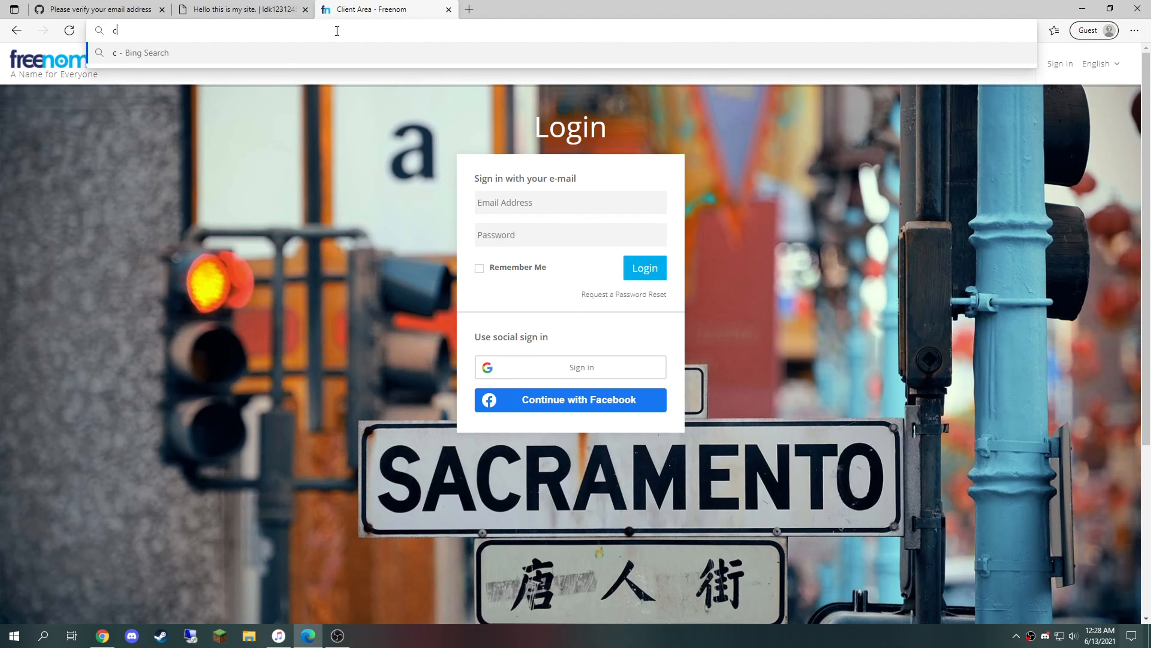
key(BackSpace)
key(BackSpace)
text(lio)
key(BackSpace)
key(BackSpace)
key(BackSpace)
key(BackSpace)
text(cloudflare.com)
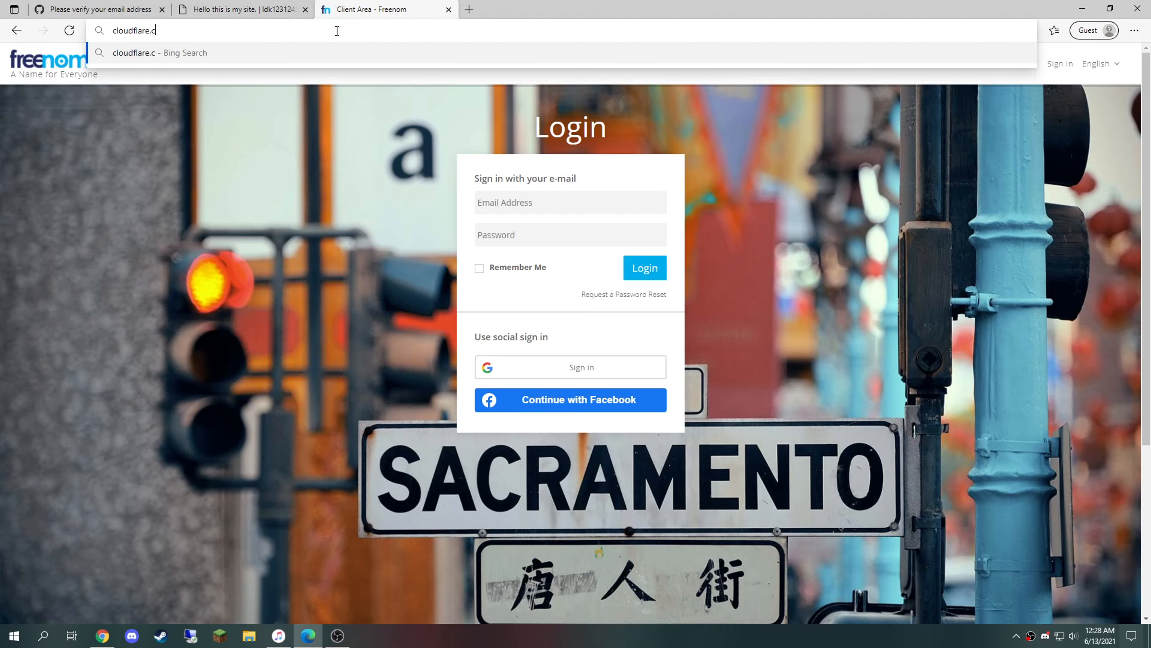
key(Return)
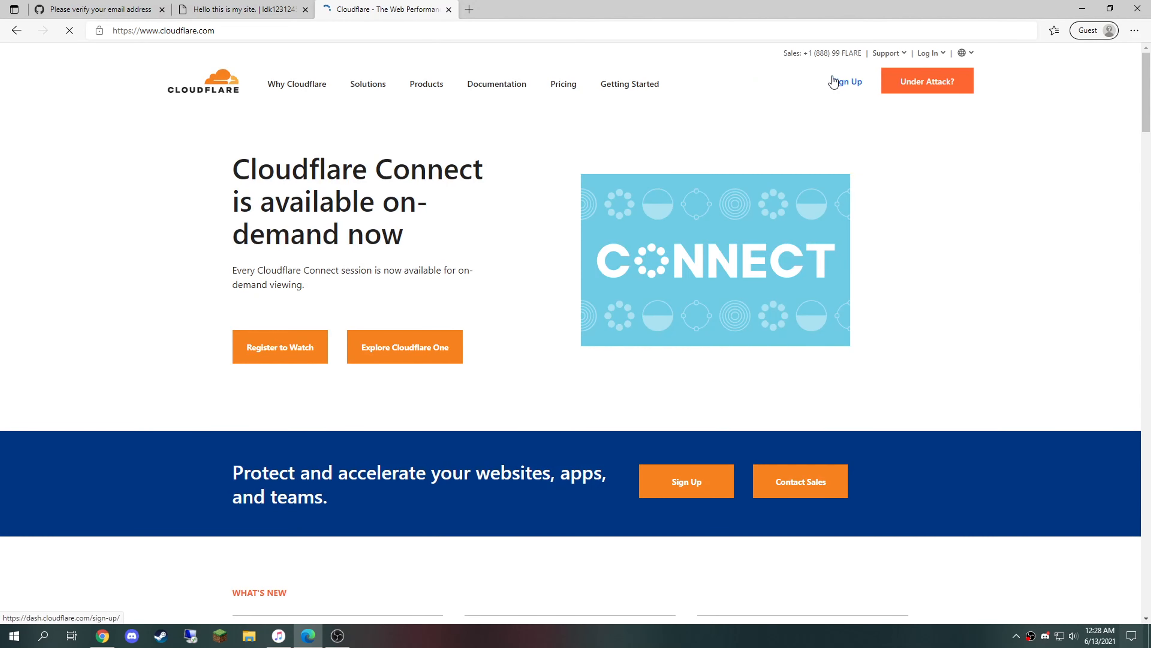
Step: Sign up for Cloudflare with the saved e-mail address and a new password
click(836, 80)
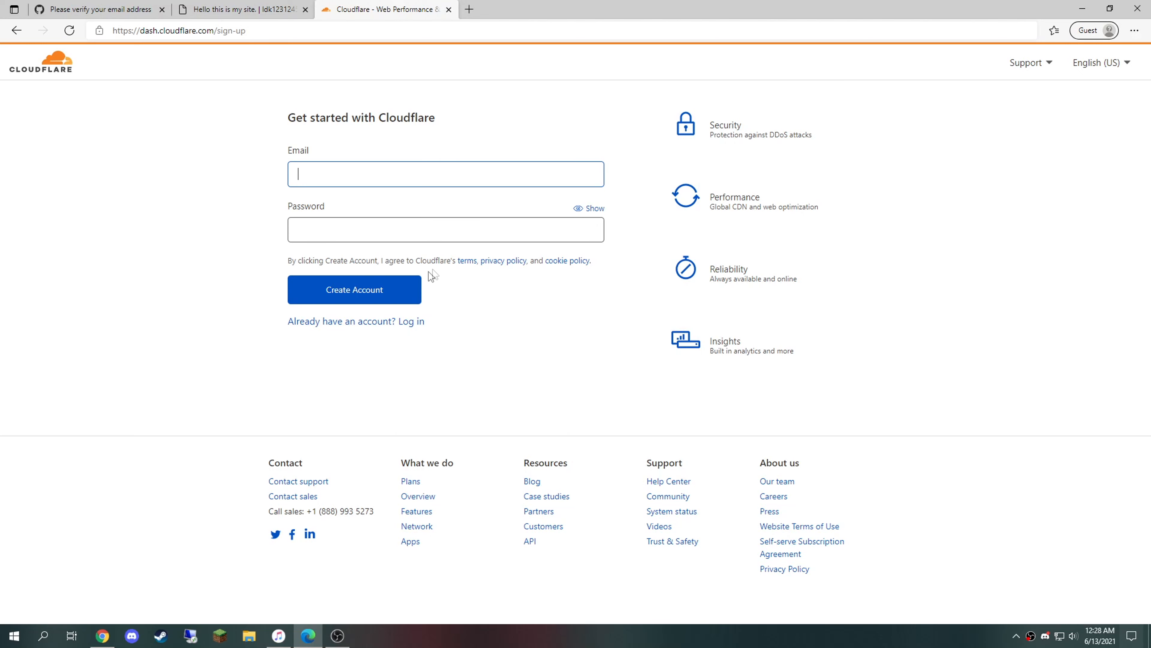
key(ctrl+v)
key(ctrl+z)
key(super+v)
click(378, 231)
click(362, 232)
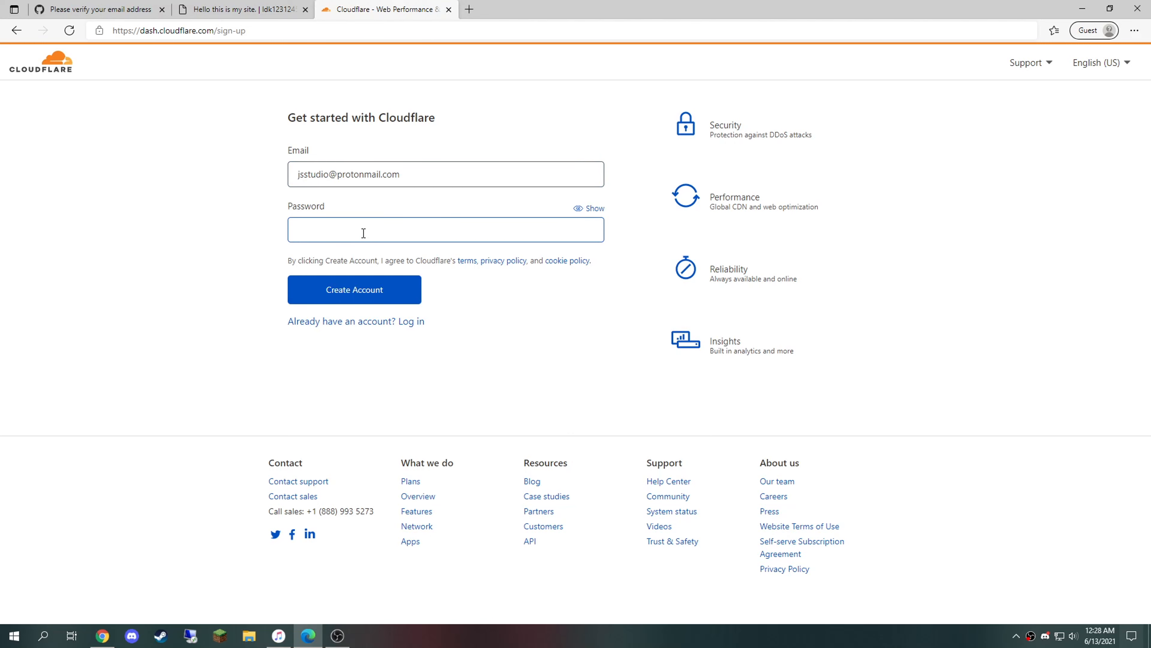
text(••)
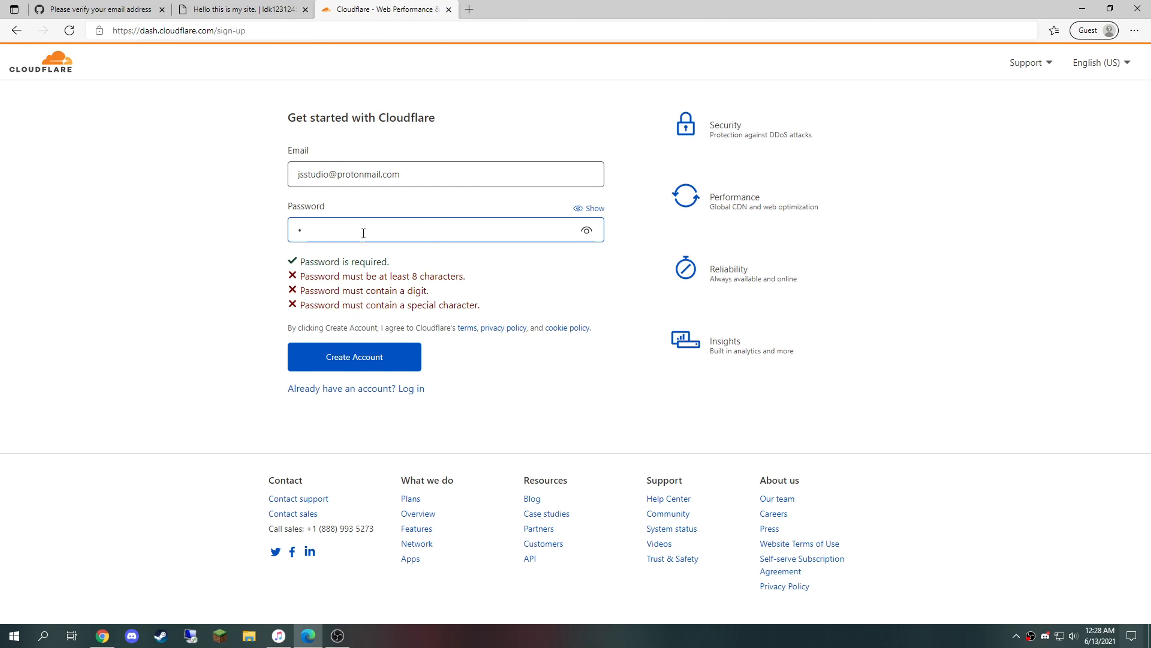
text(••••••••••)
text(!)
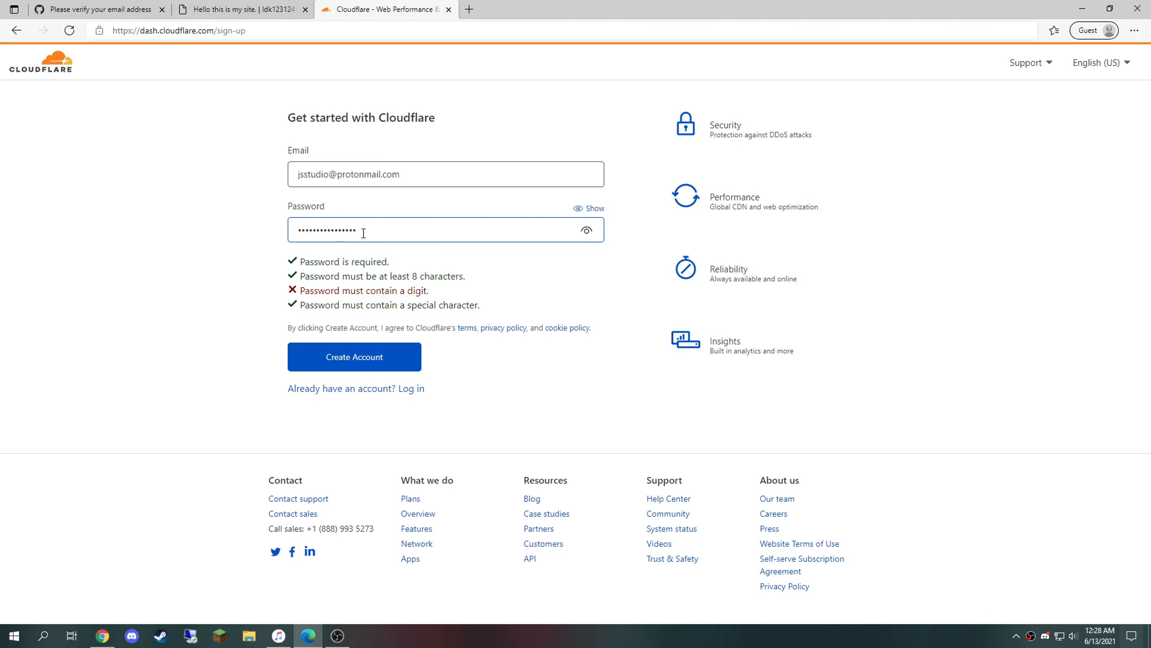
text(9)
click(586, 232)
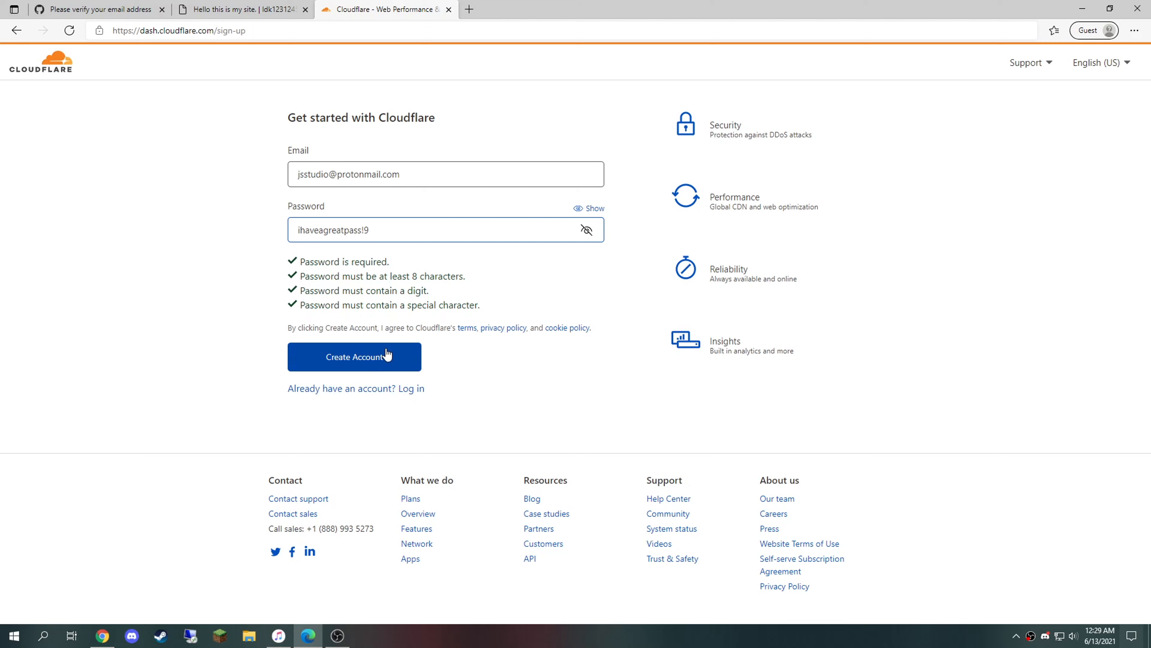
click(341, 354)
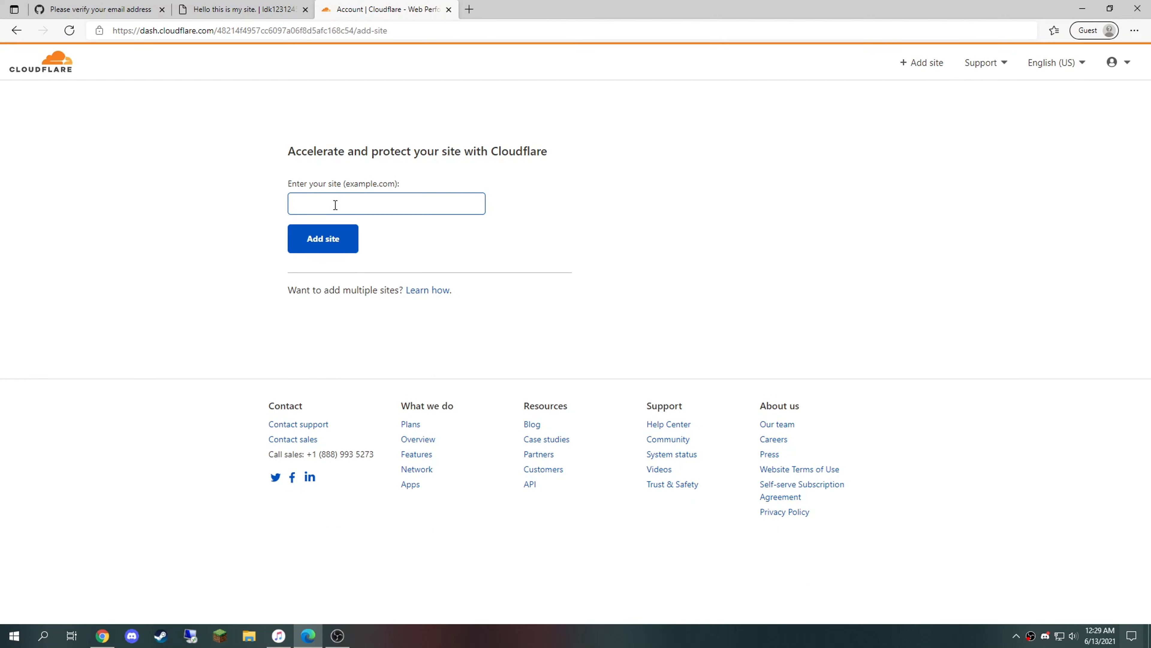
Step: Copy idk1231245234623426.tk from the Freenom heading and add it as a Cloudflare site
click(103, 636)
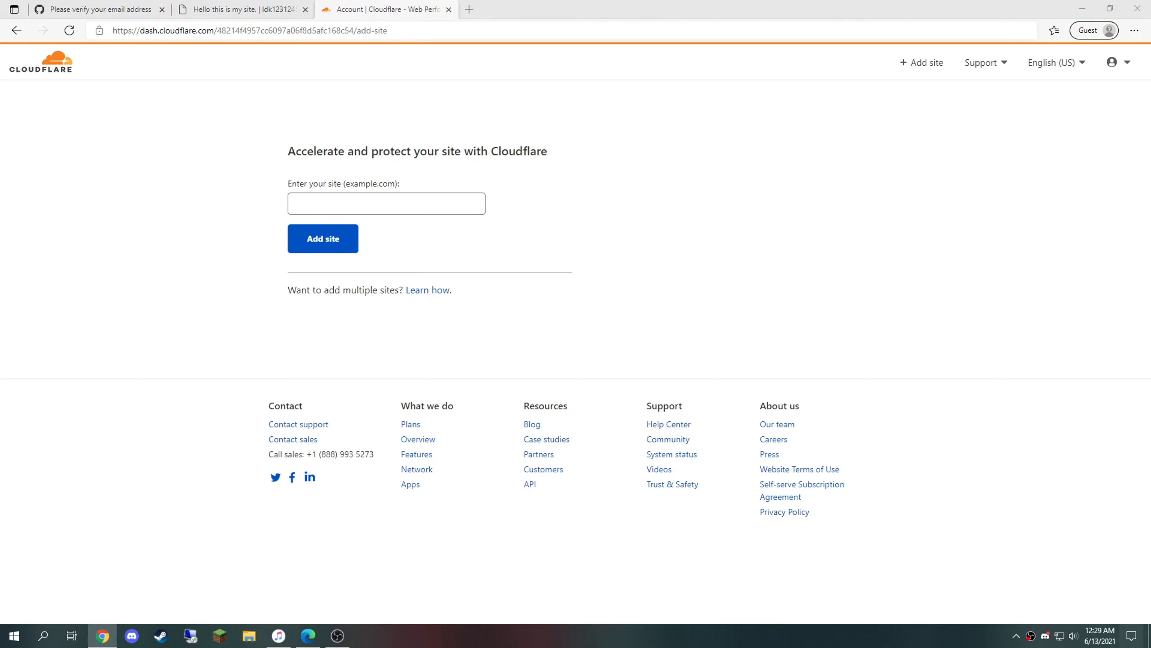
drag(744, 207, 436, 189)
key(ctrl+c)
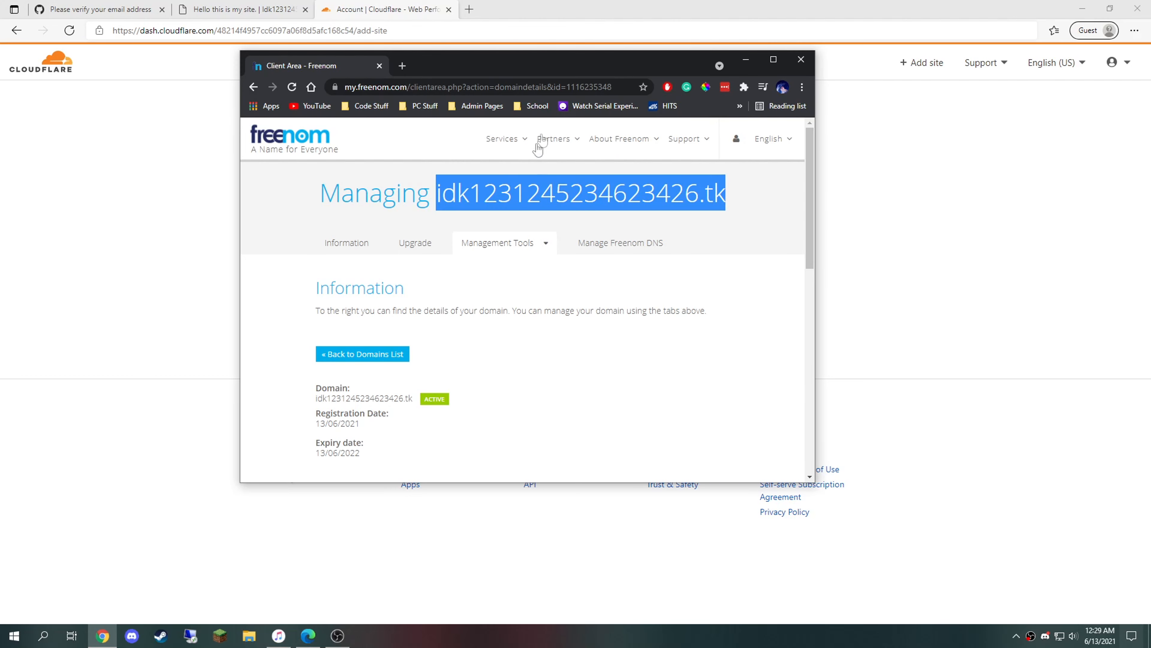
click(747, 68)
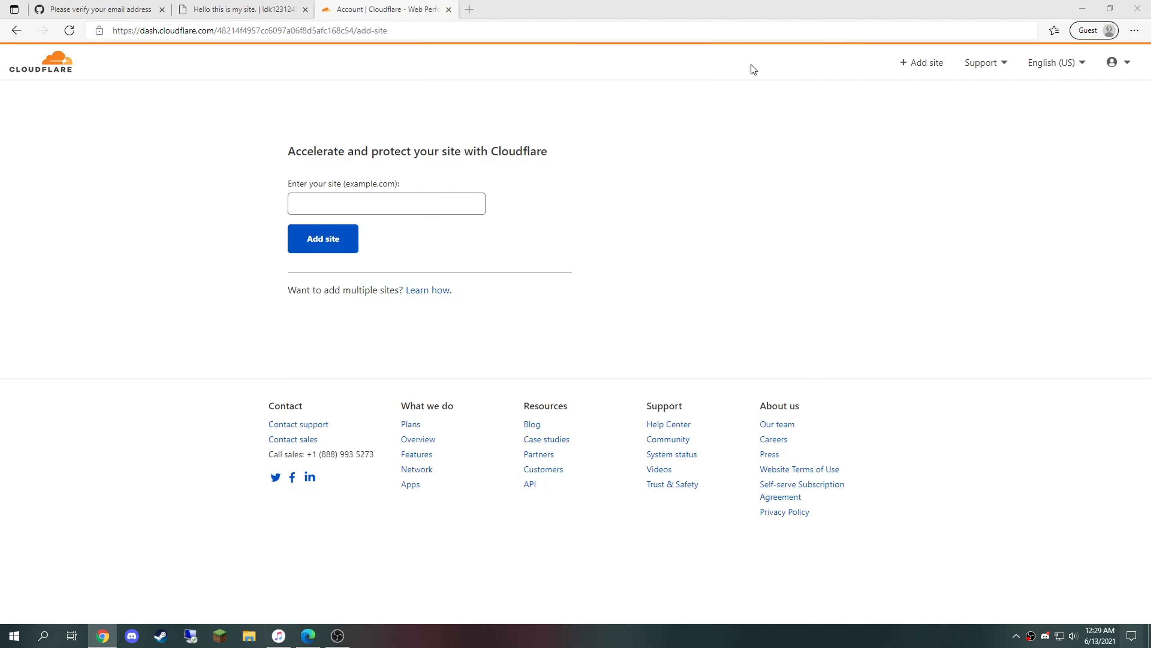
click(406, 205)
key(ctrl+v)
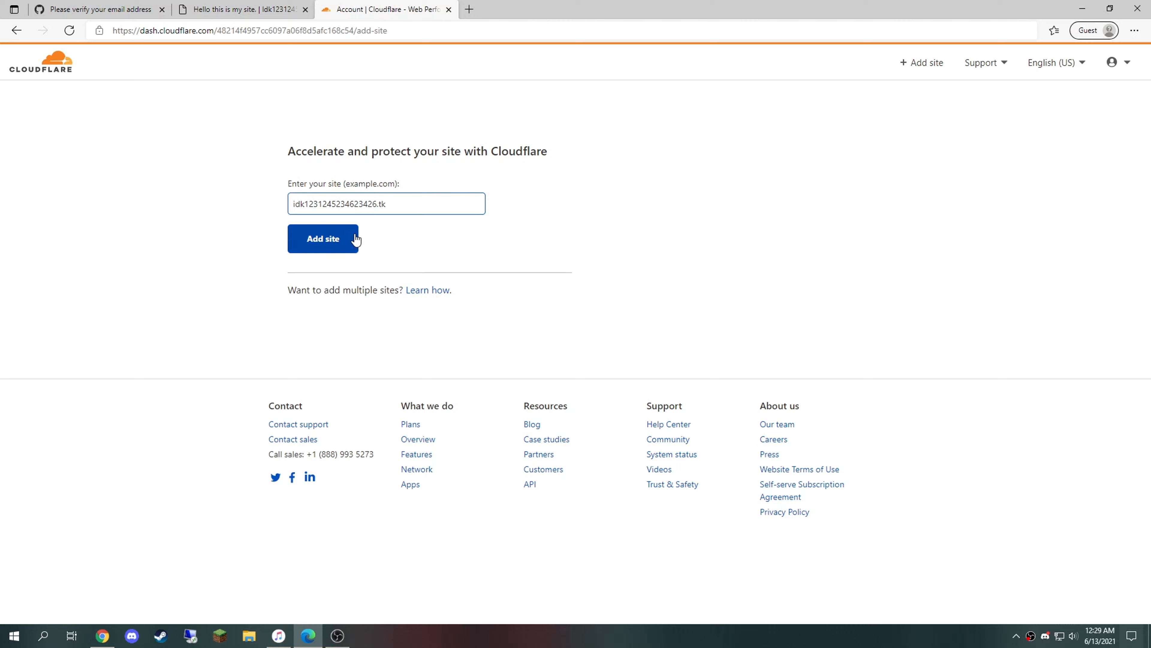
click(323, 239)
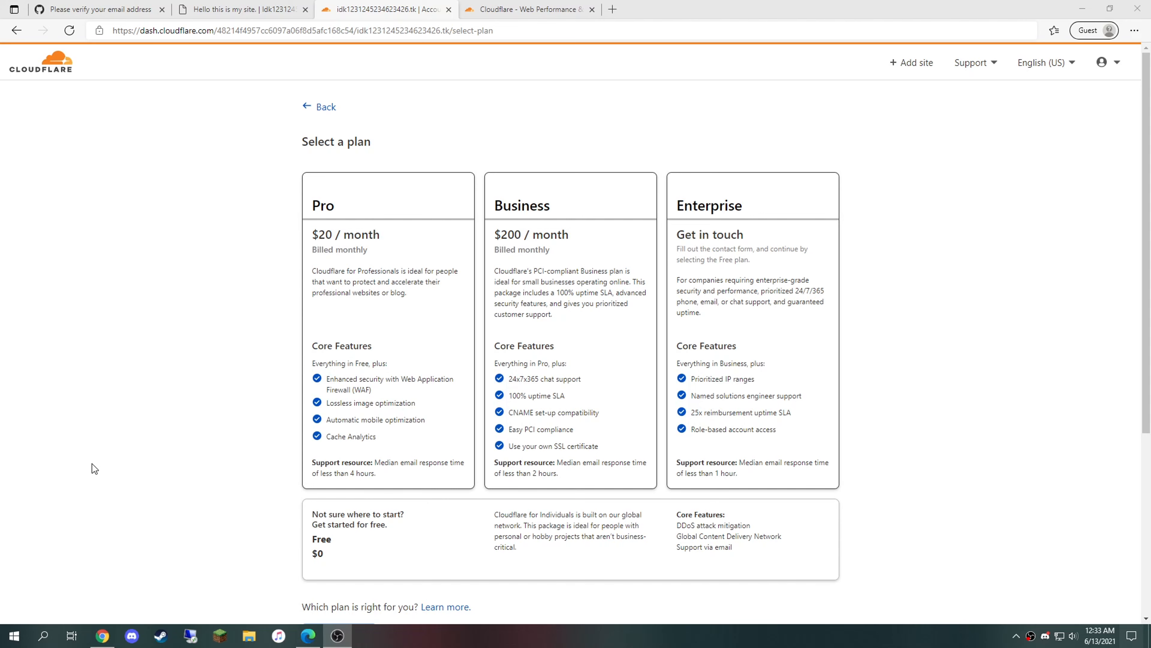
Step: Continue with Cloudflare's Free $0 plan to start the DNS quick scan
scroll(280, 385, down, 2)
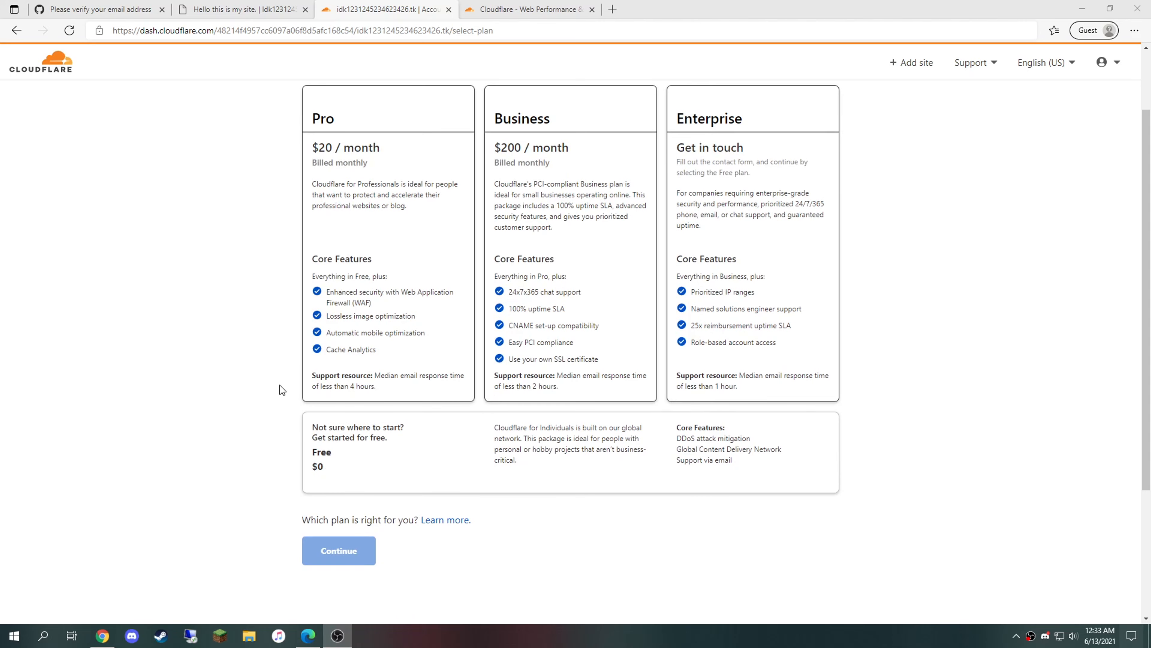
scroll(322, 424, up, 2)
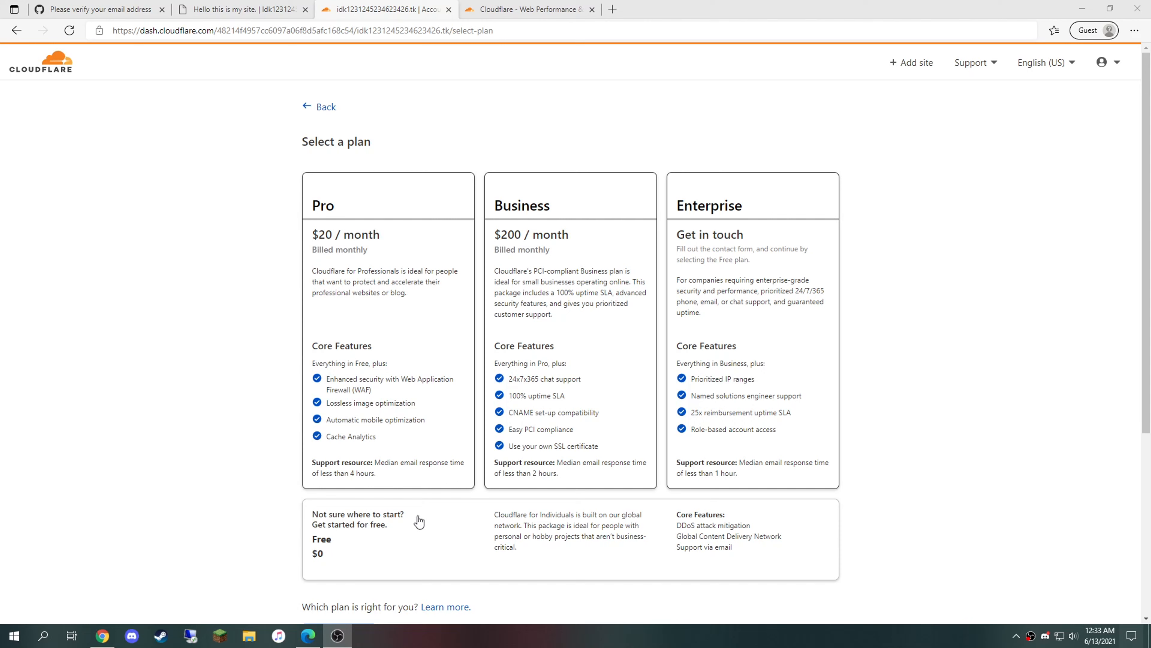
scroll(419, 525, down, 3)
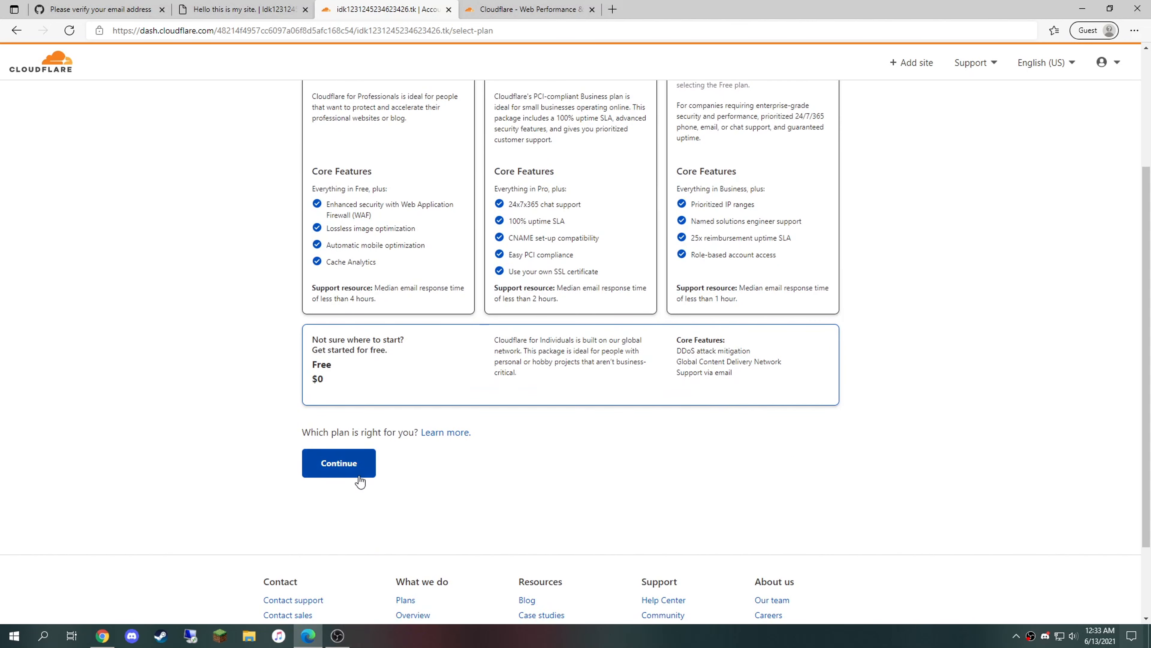
click(340, 463)
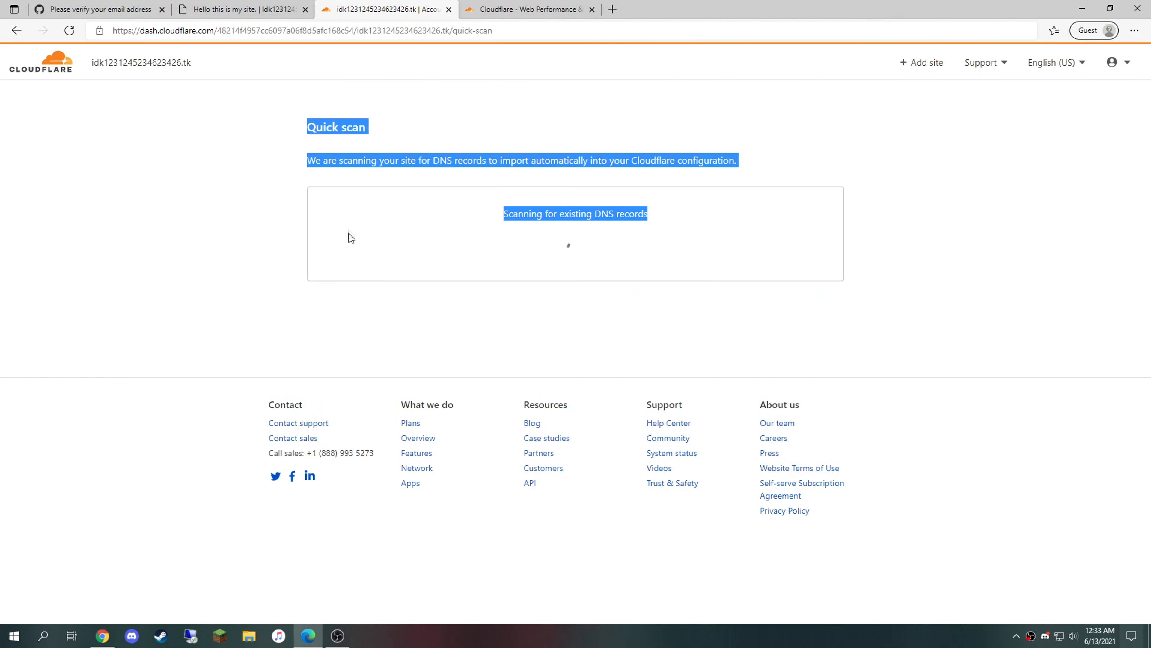
Step: Open the Nameservers settings for the .tk domain in Freenom's Management Tools
click(243, 126)
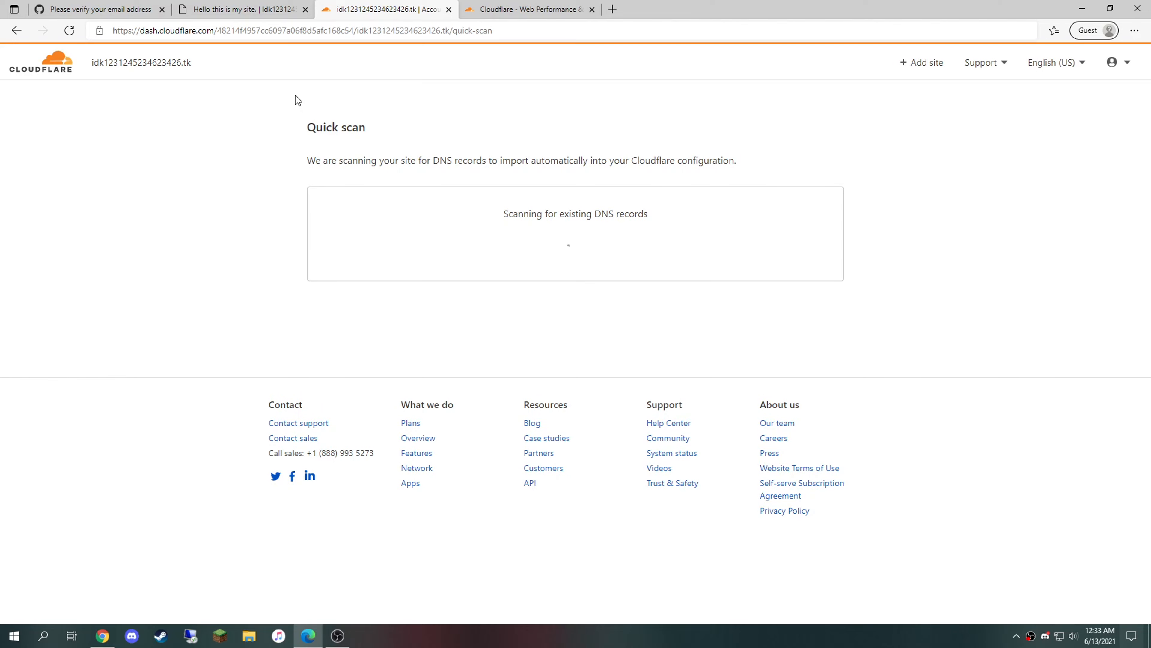
key(alt+Tab)
drag(613, 108, 610, 62)
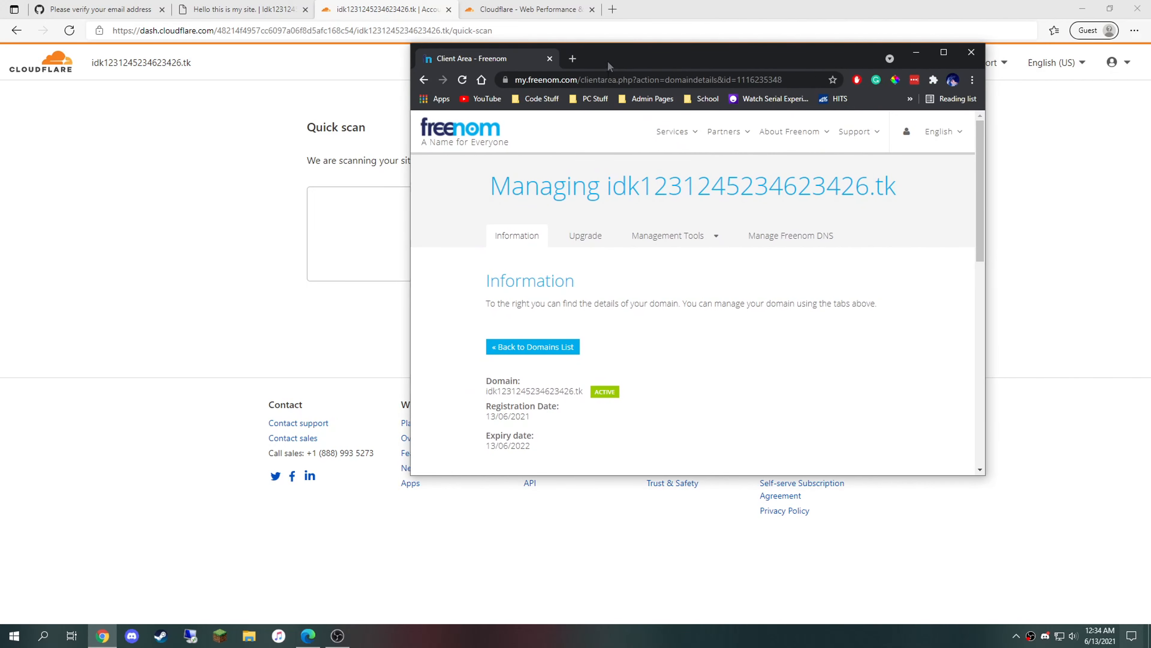
click(661, 235)
click(669, 262)
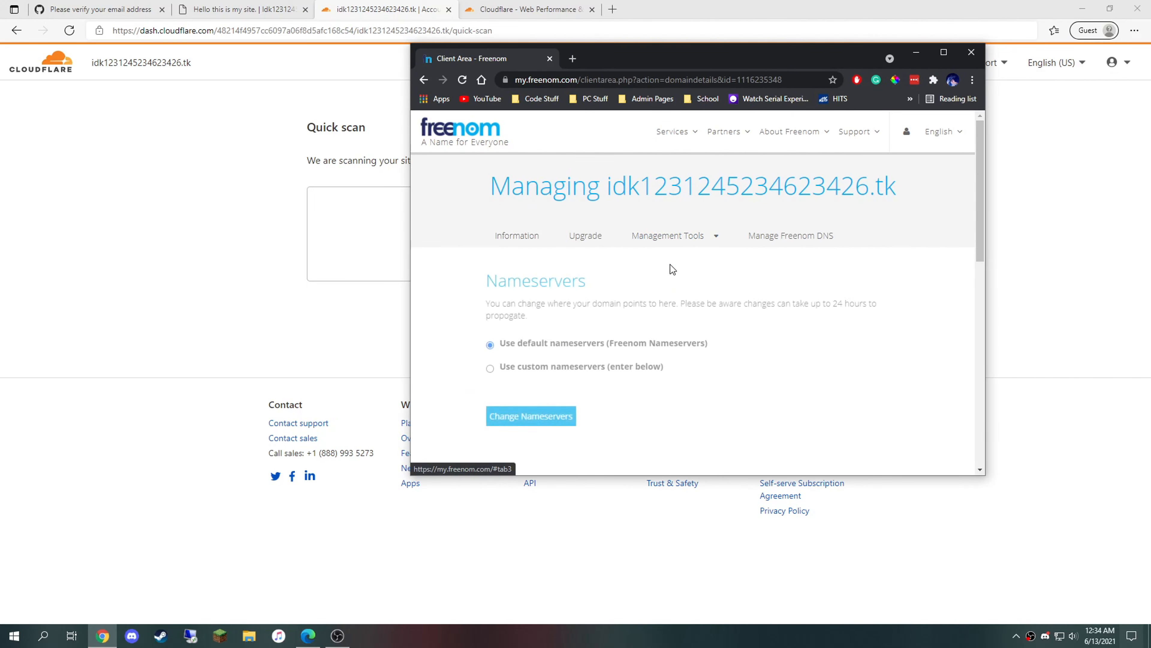
Step: Choose 'Use custom nameservers', focus Nameserver 1, and bring up Cloudflare's nameserver list
click(570, 372)
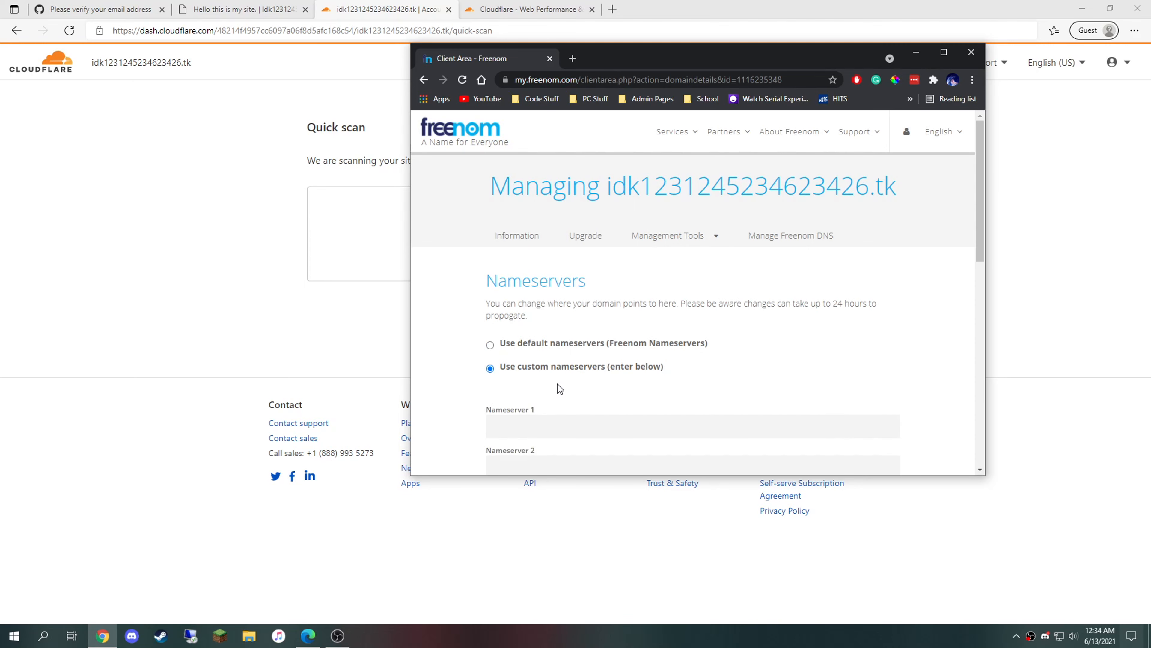
scroll(508, 327, down, 4)
click(522, 240)
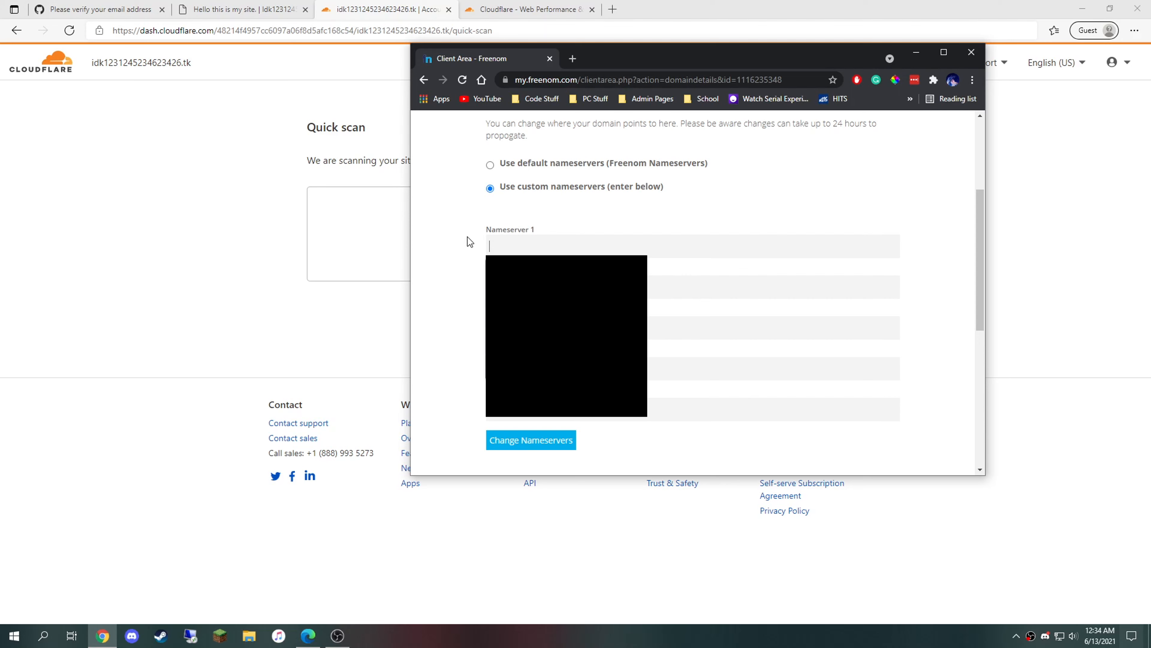
click(228, 243)
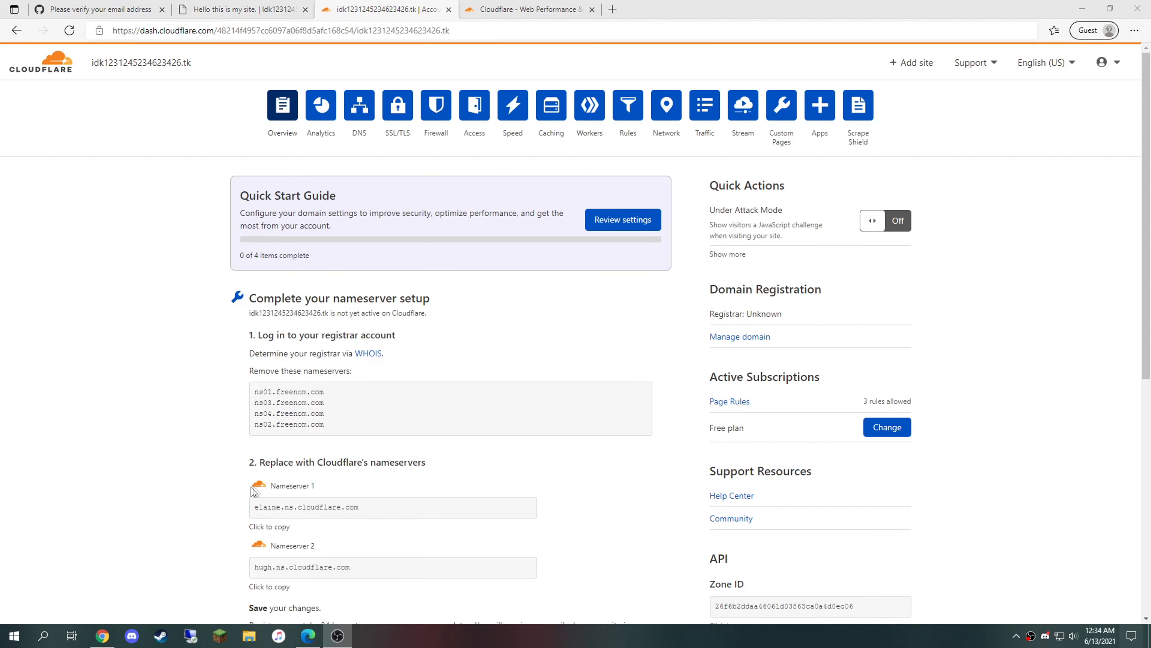
Step: Paste Cloudflare's first nameserver, elaine.ns.cloudflare.com, into Freenom's Nameserver 1 field
scroll(269, 475, down, 3)
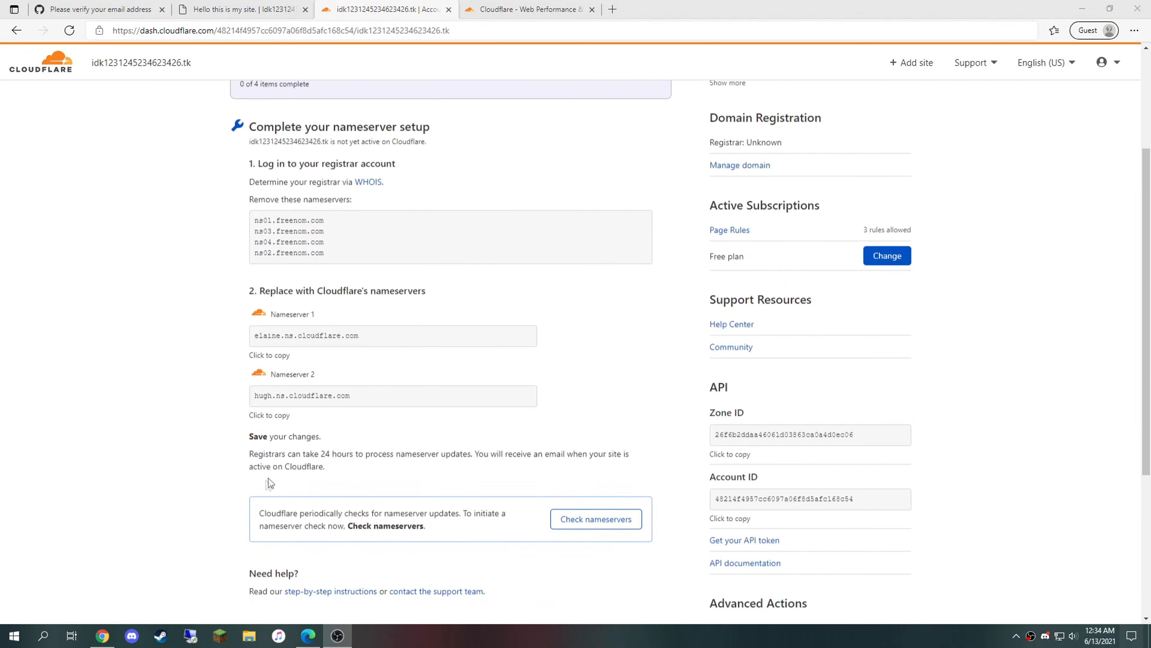
click(380, 337)
click(286, 353)
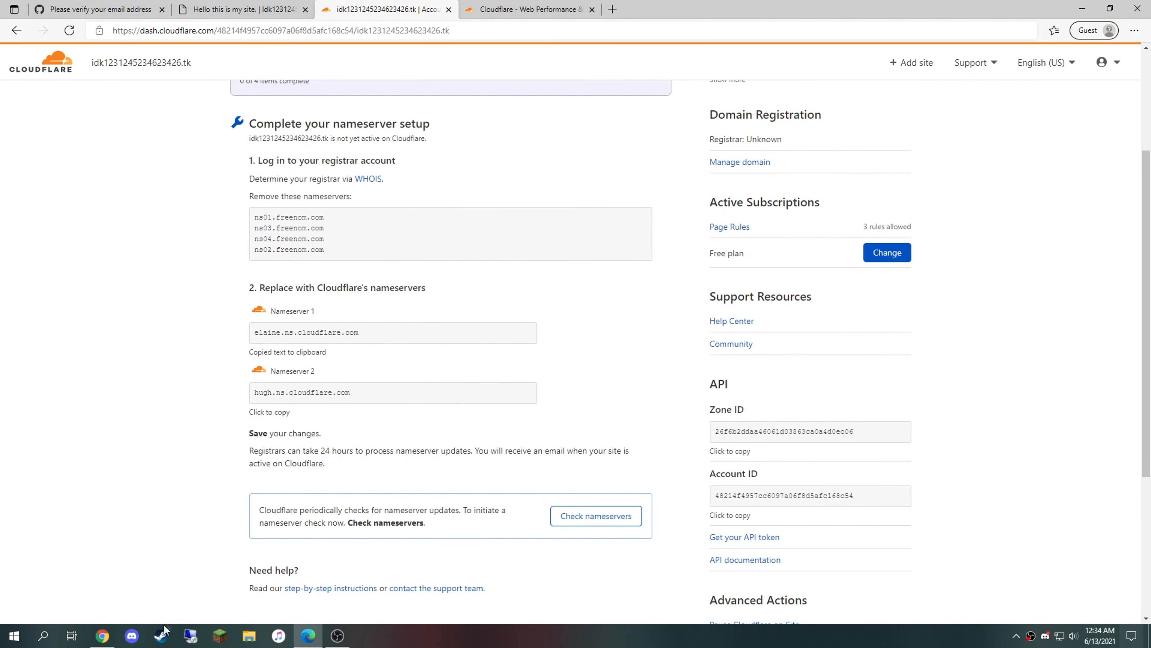
click(103, 635)
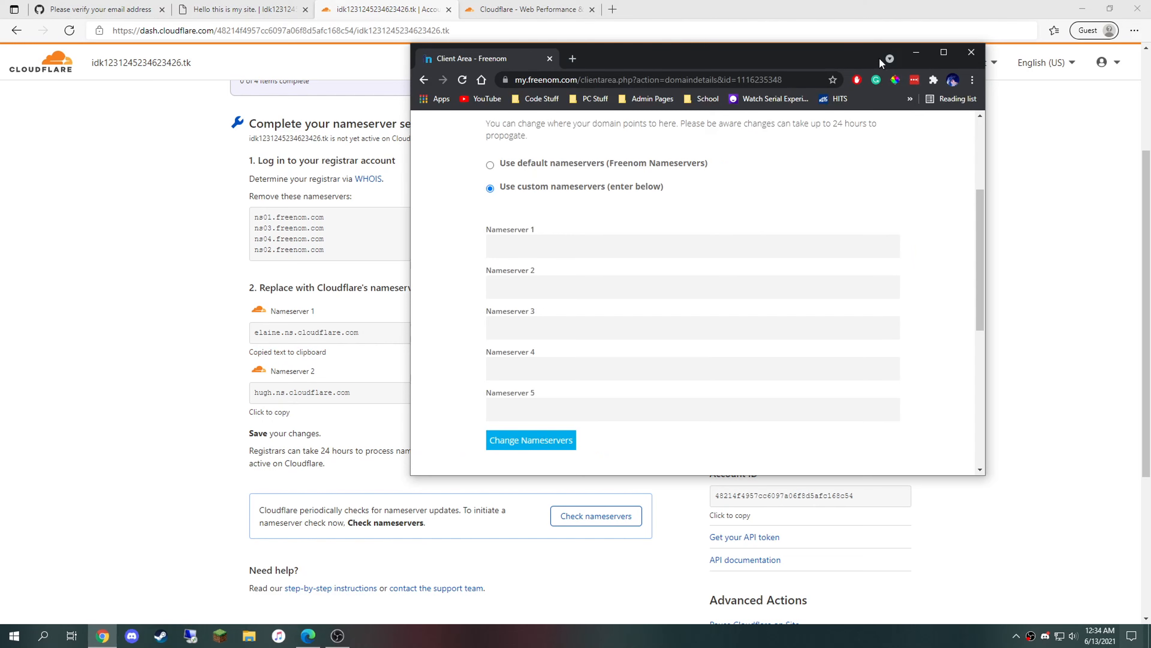
click(944, 51)
click(537, 149)
key(ctrl+v)
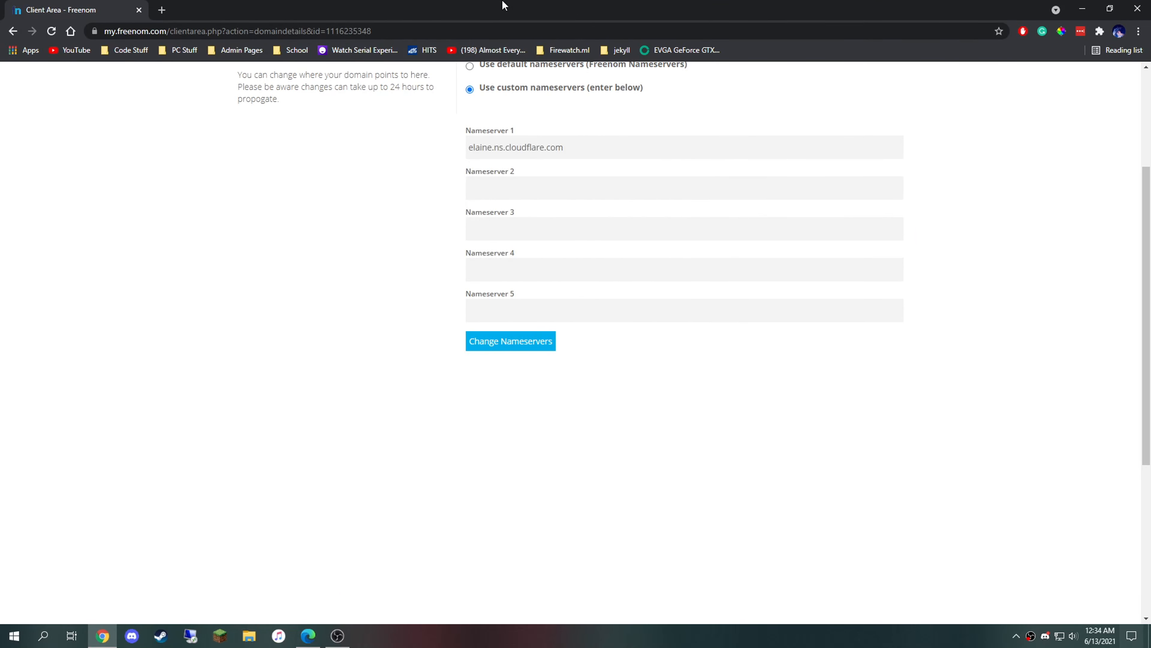
Step: Put hugh.ns.cloudflare.com in Nameserver 2 and save the nameserver change in Freenom
double_click(494, 5)
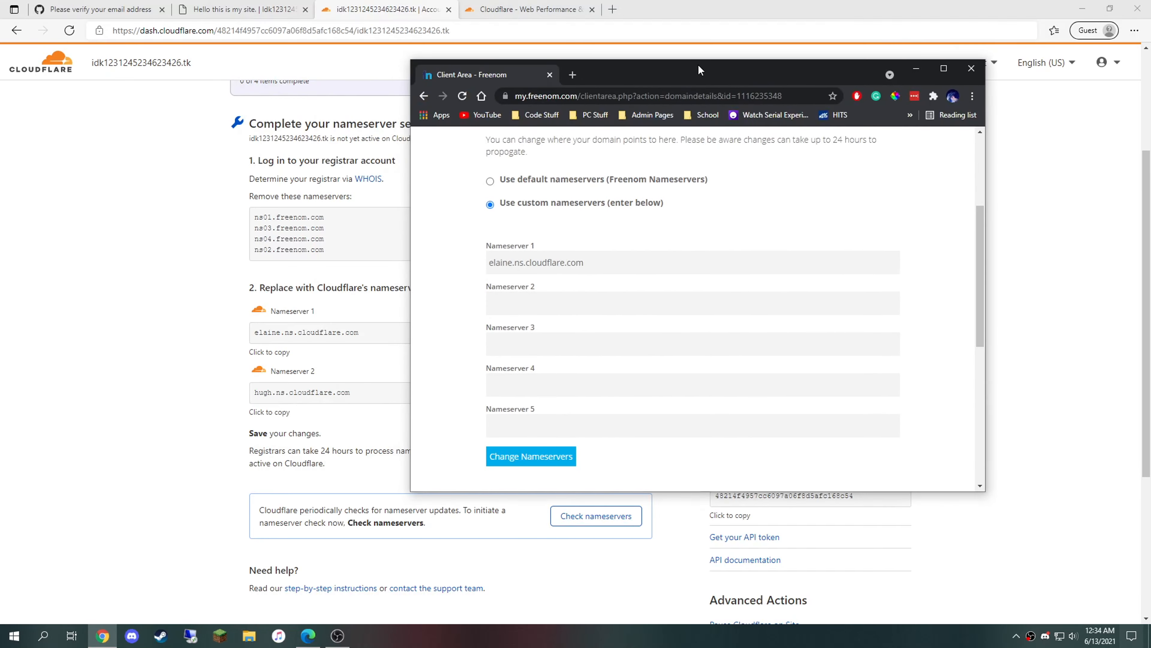
click(274, 371)
click(269, 411)
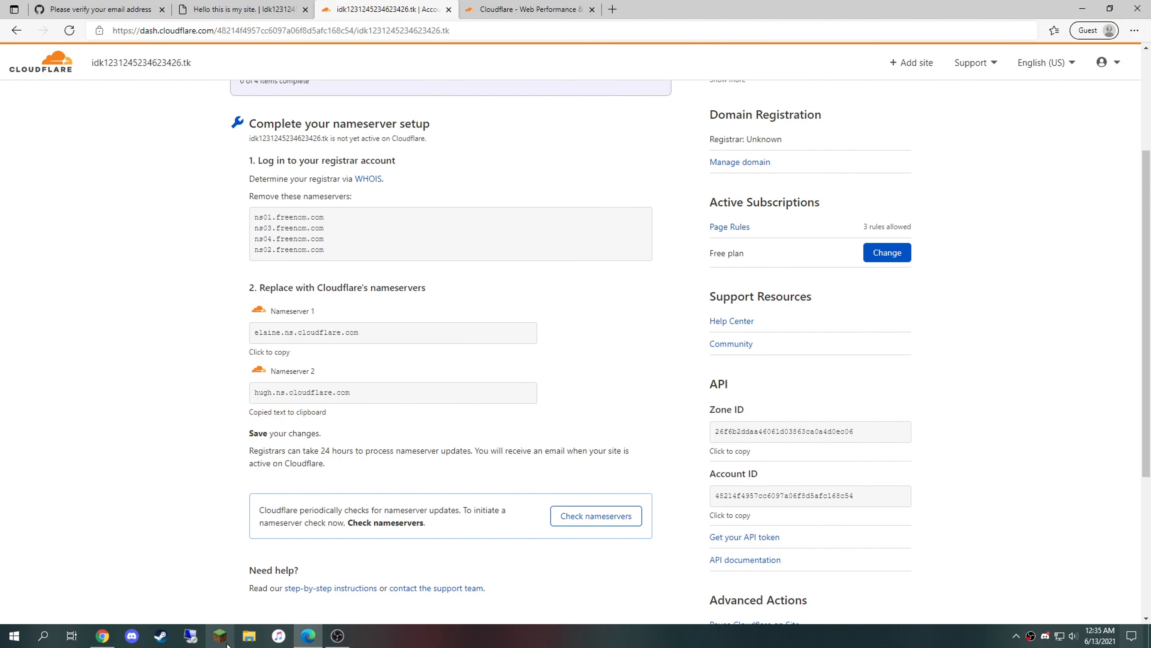
mouse_move(103, 638)
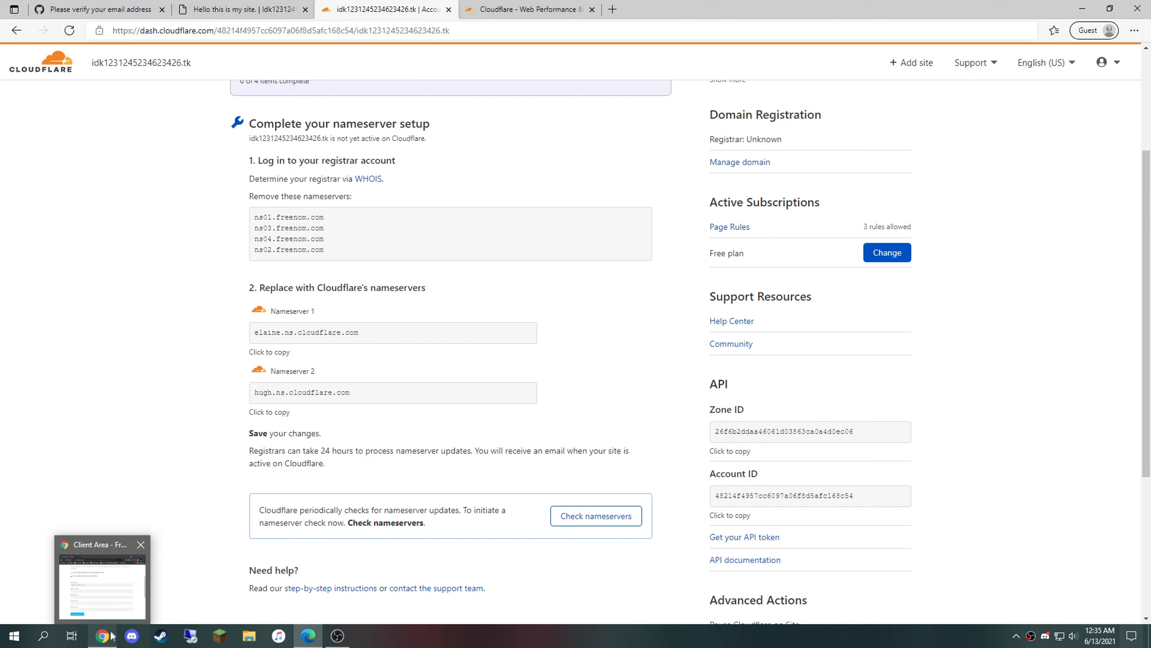
click(112, 620)
click(530, 298)
key(ctrl+v)
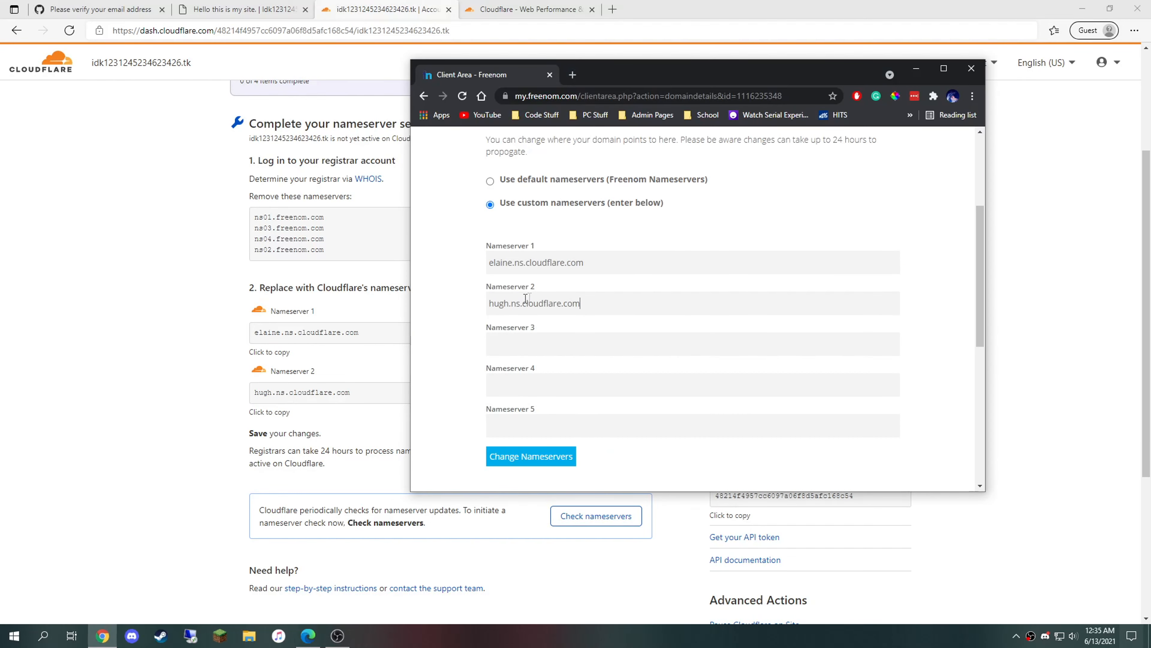
click(525, 456)
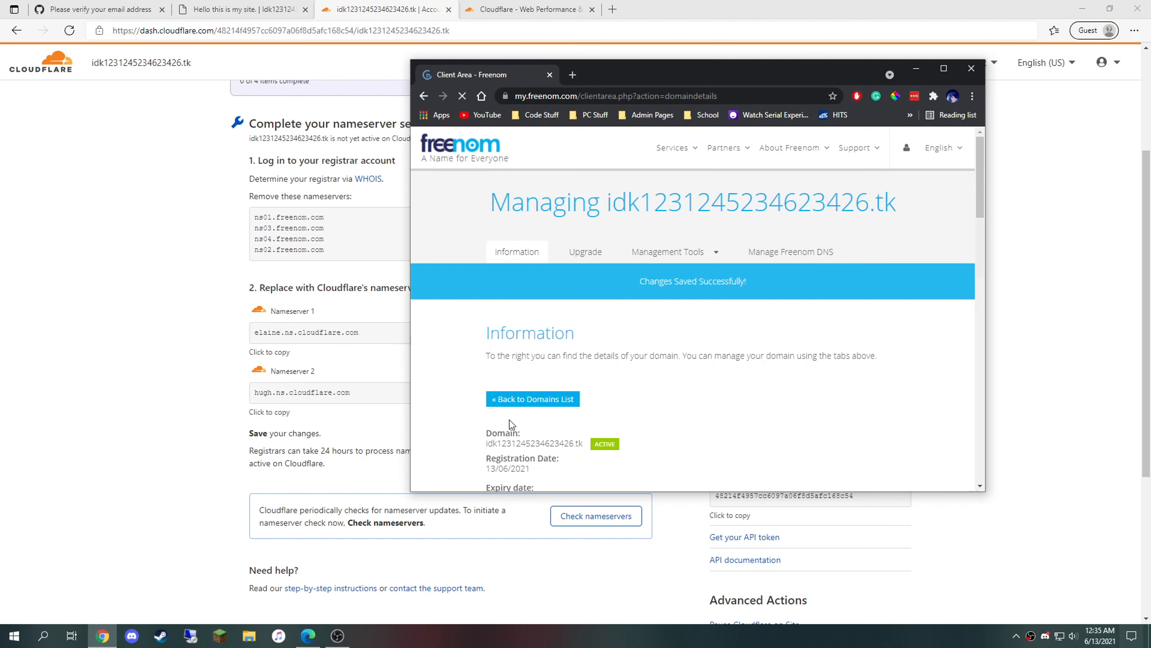
Step: Have Cloudflare recheck the .tk domain's nameservers now
scroll(496, 408, down, 3)
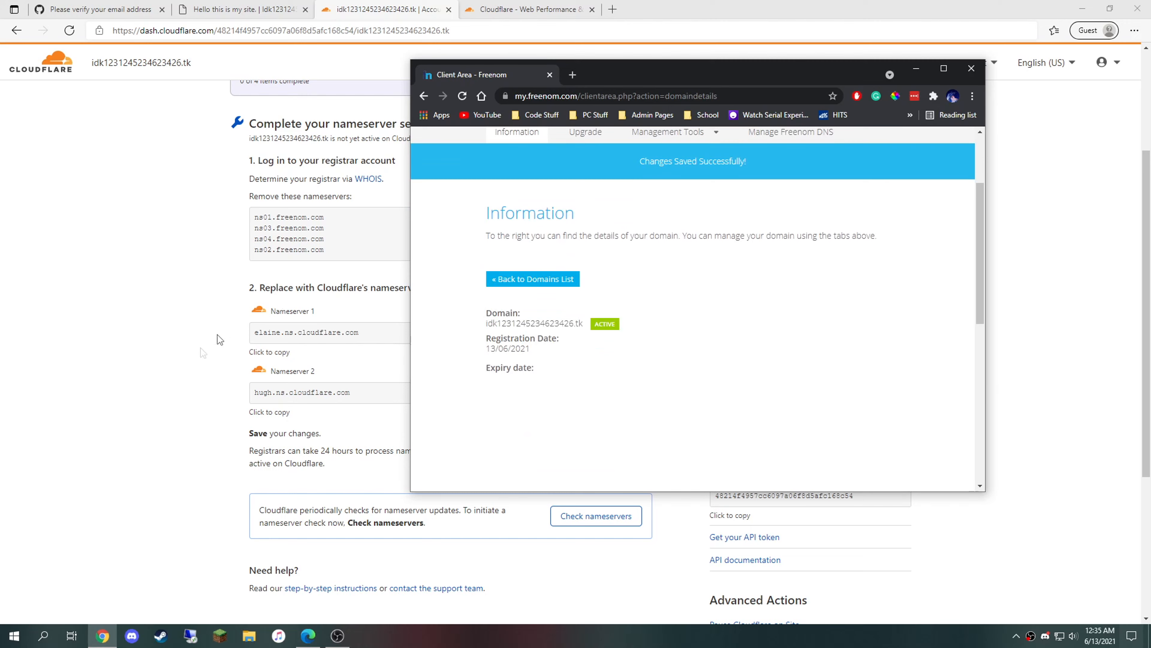
click(206, 363)
scroll(254, 358, down, 4)
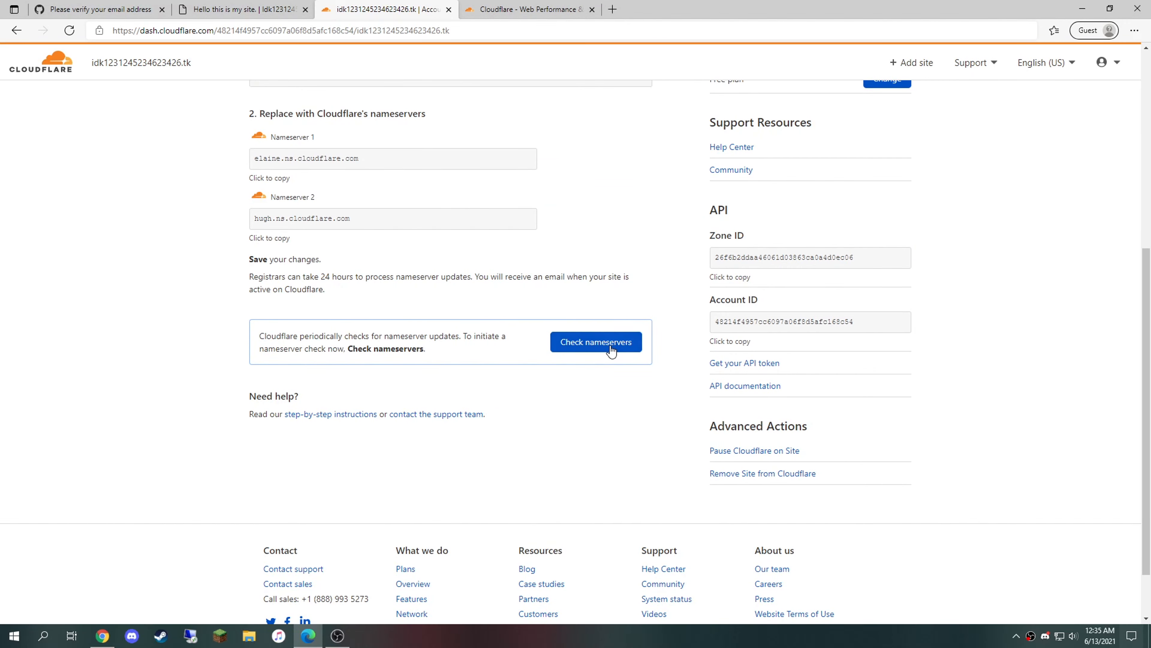
click(611, 345)
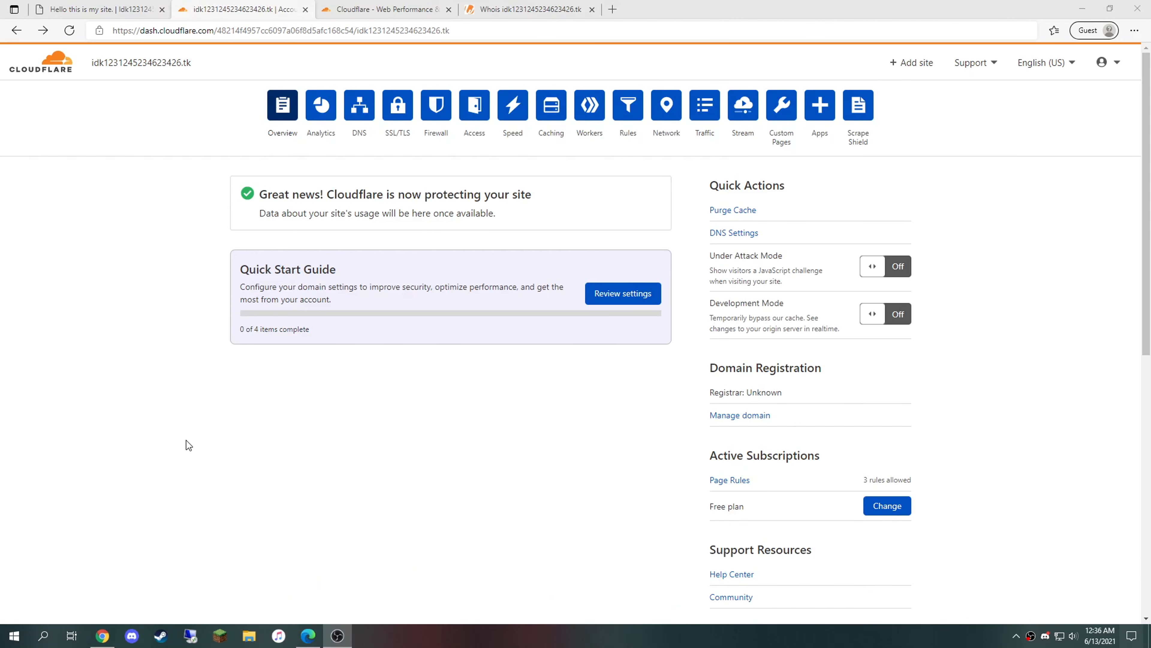
Step: Start the Quick Start Guide and save Automatic HTTPS Rewrites
drag(240, 266, 372, 276)
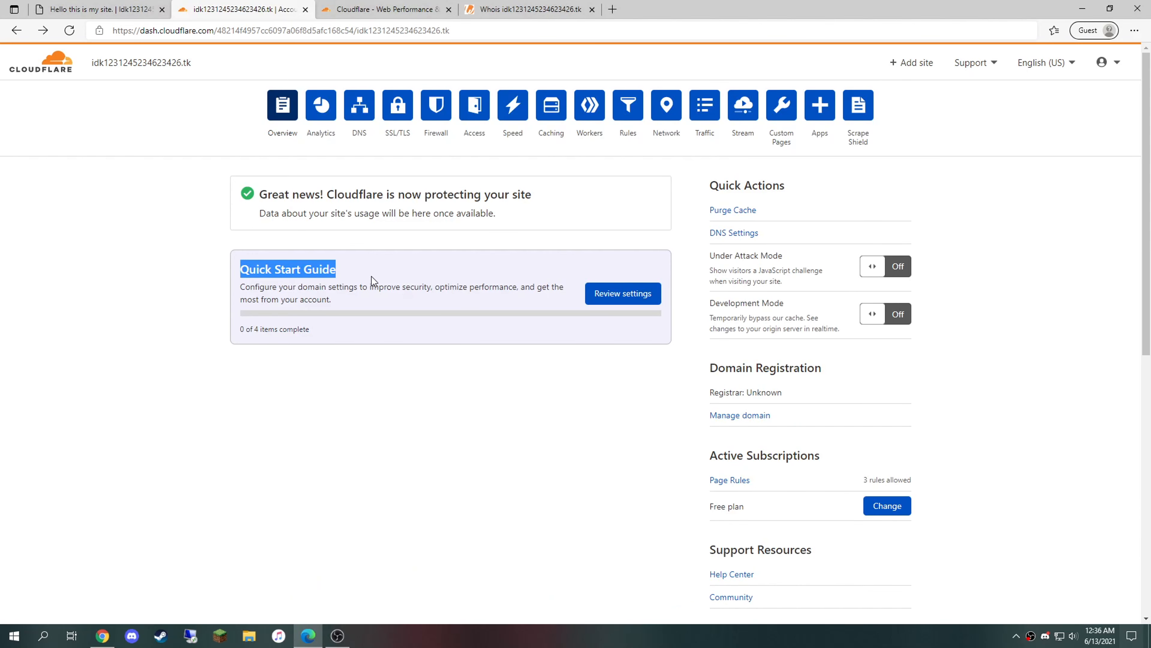
click(615, 293)
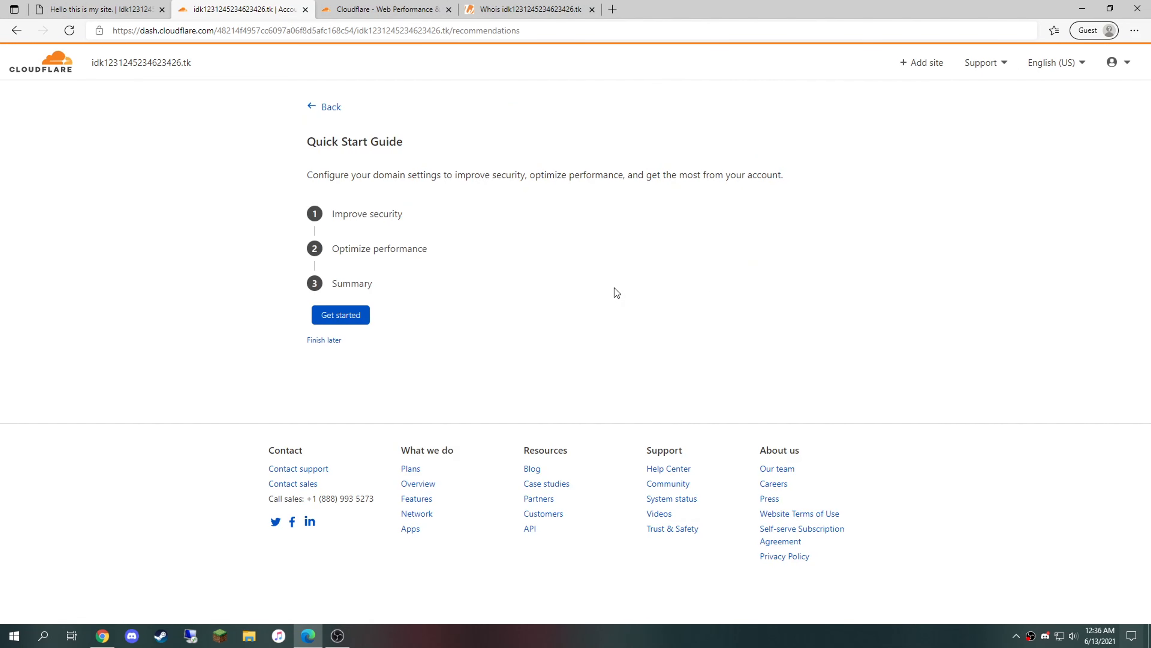
click(376, 215)
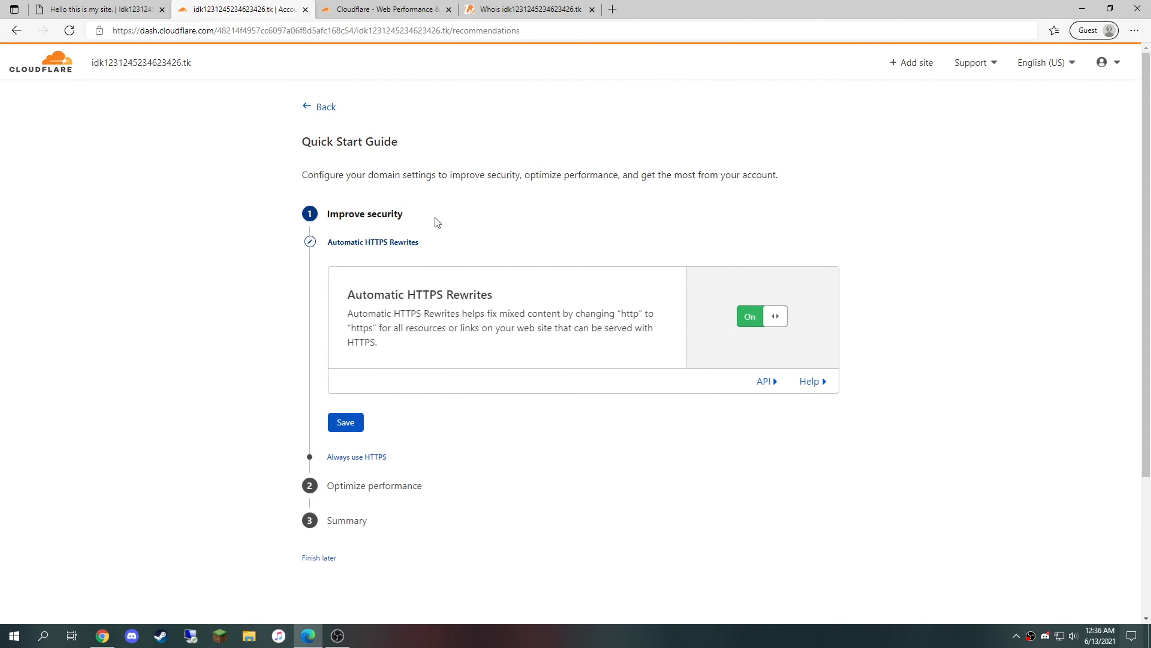
click(345, 422)
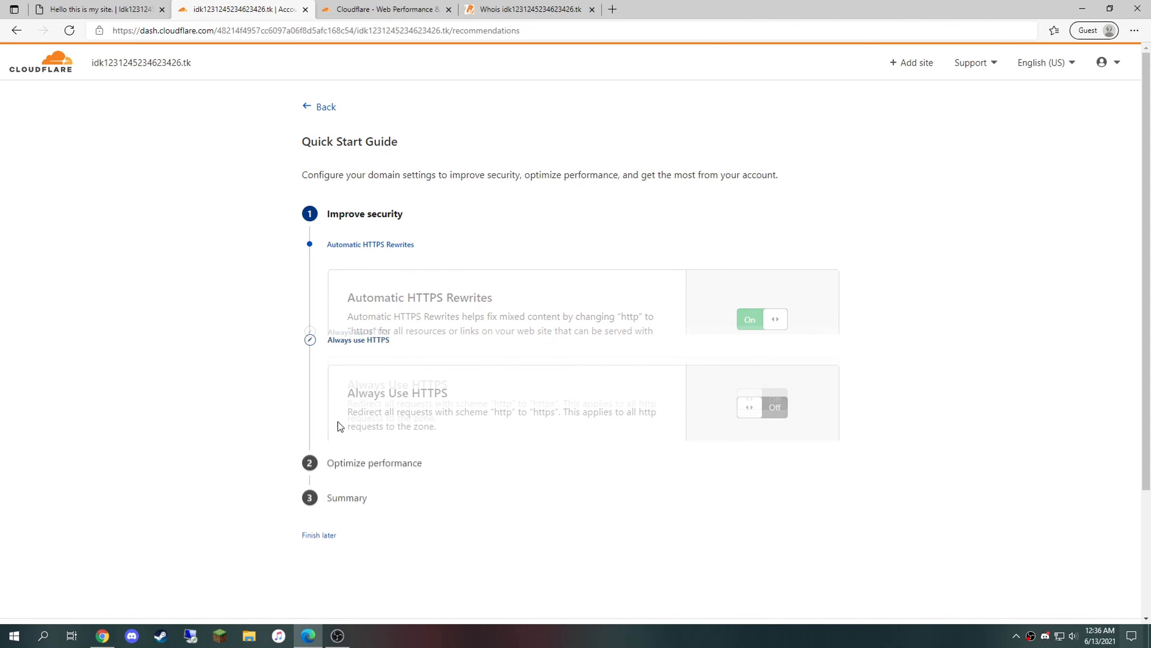
Step: Turn on Always Use HTTPS, checking the github.io site's connection security, and save it
drag(343, 318, 496, 323)
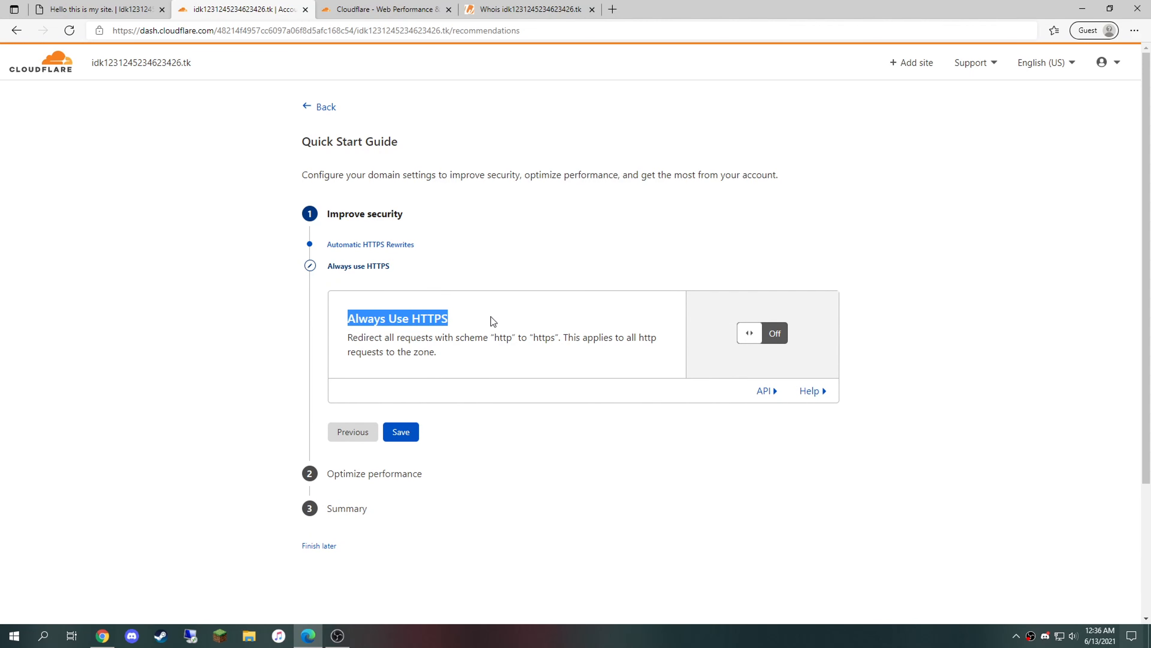
click(763, 333)
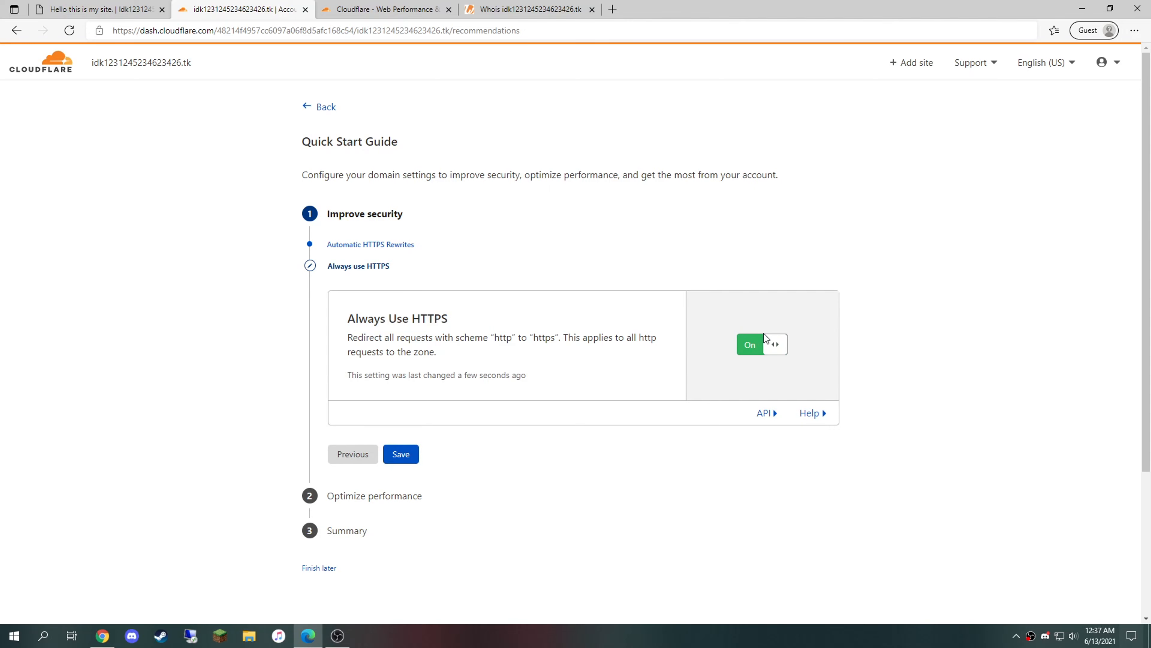
click(100, 9)
click(99, 32)
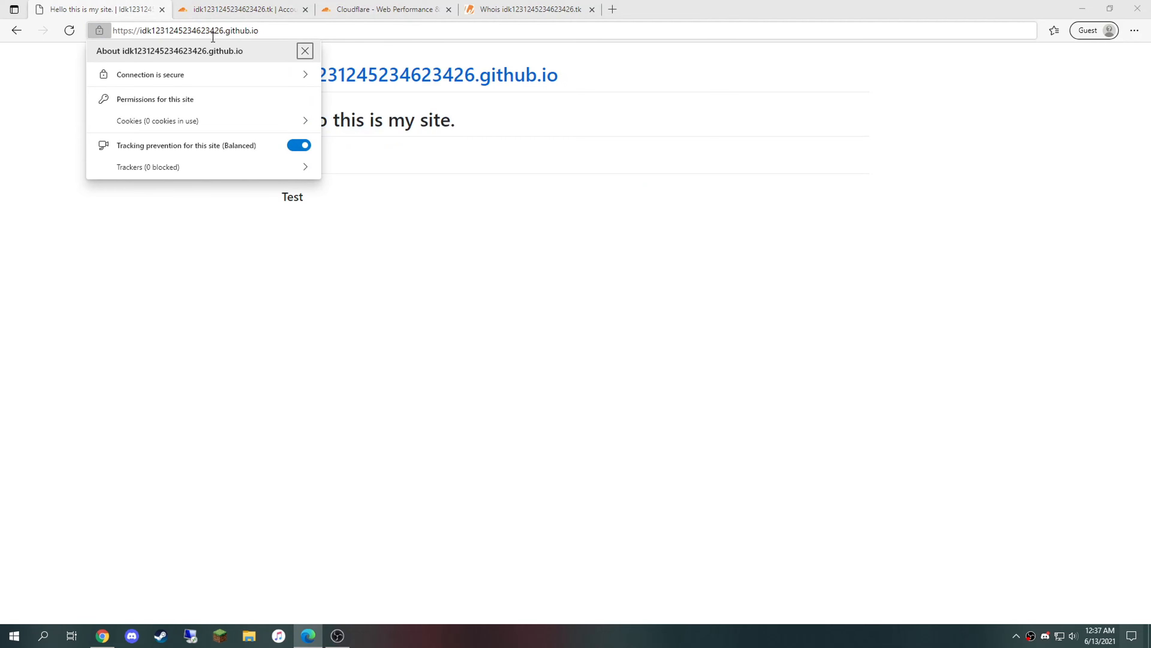
click(342, 6)
click(268, 6)
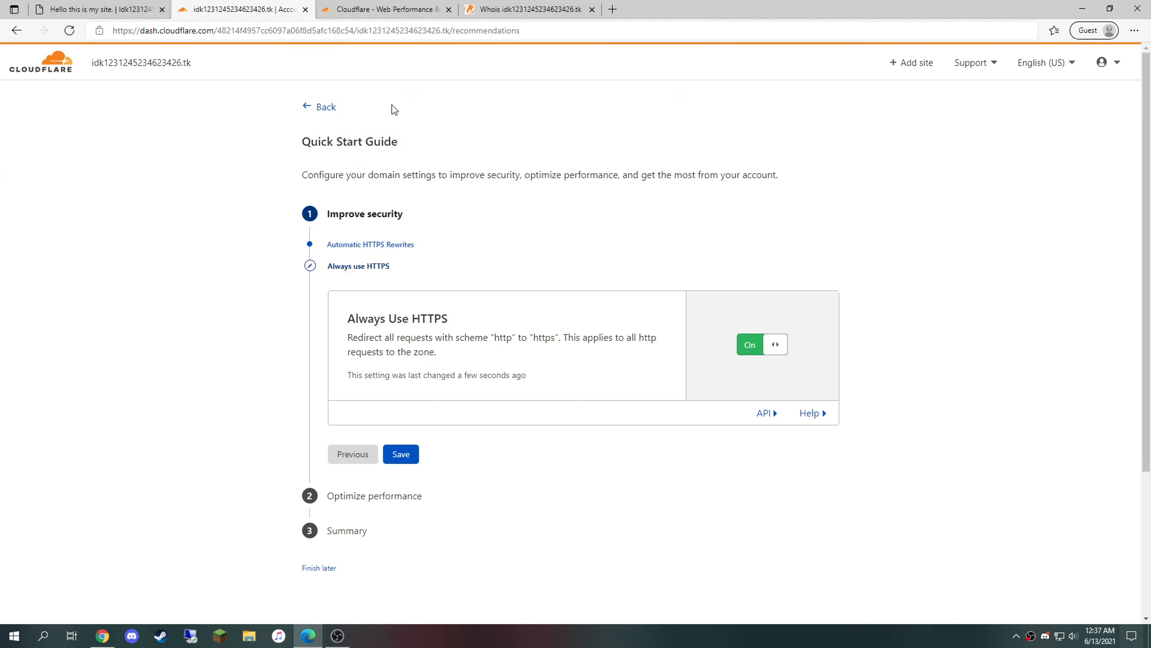
click(407, 465)
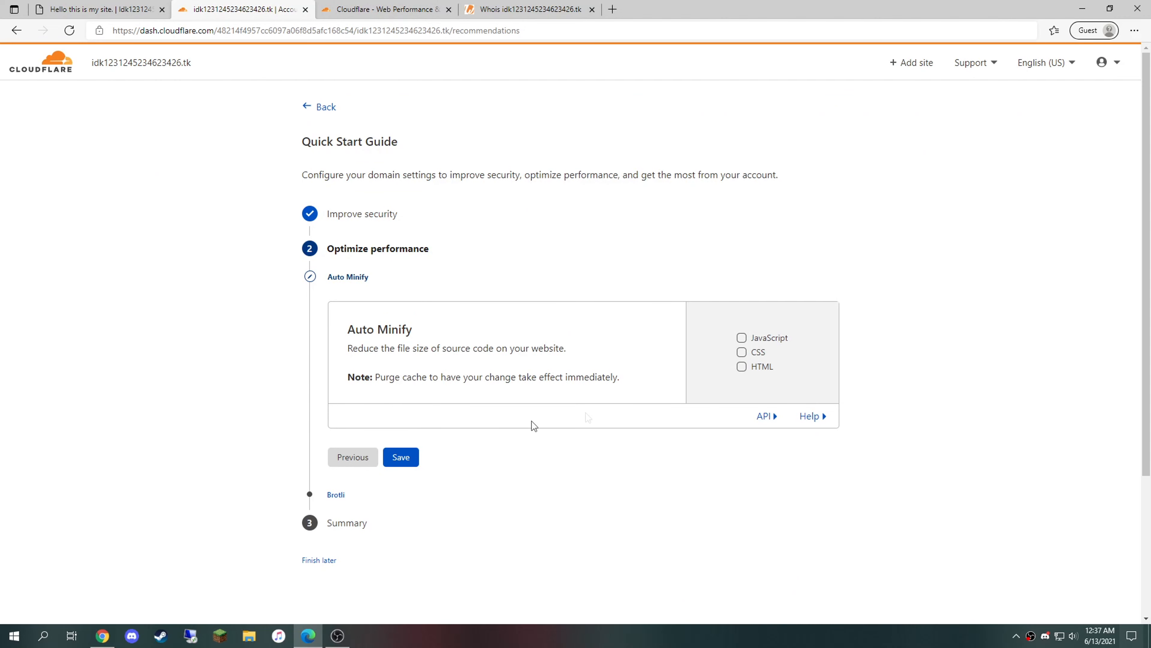
Step: Enable JavaScript, CSS and HTML Auto Minify, save, and finish the guide
click(742, 337)
click(742, 379)
click(741, 363)
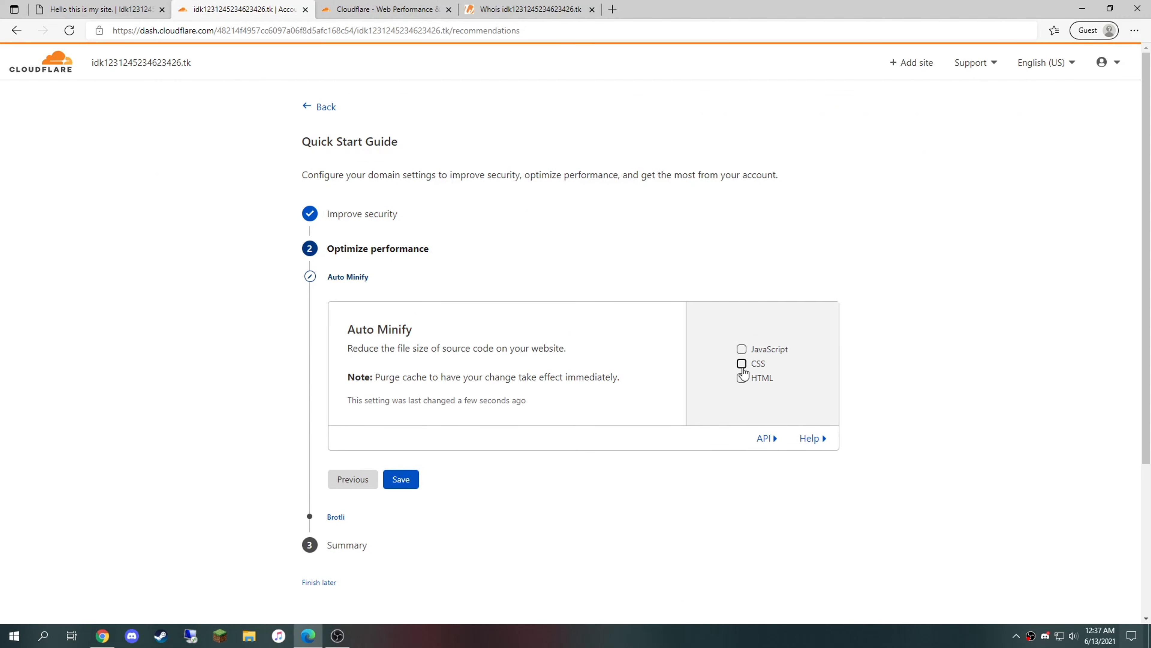
click(413, 479)
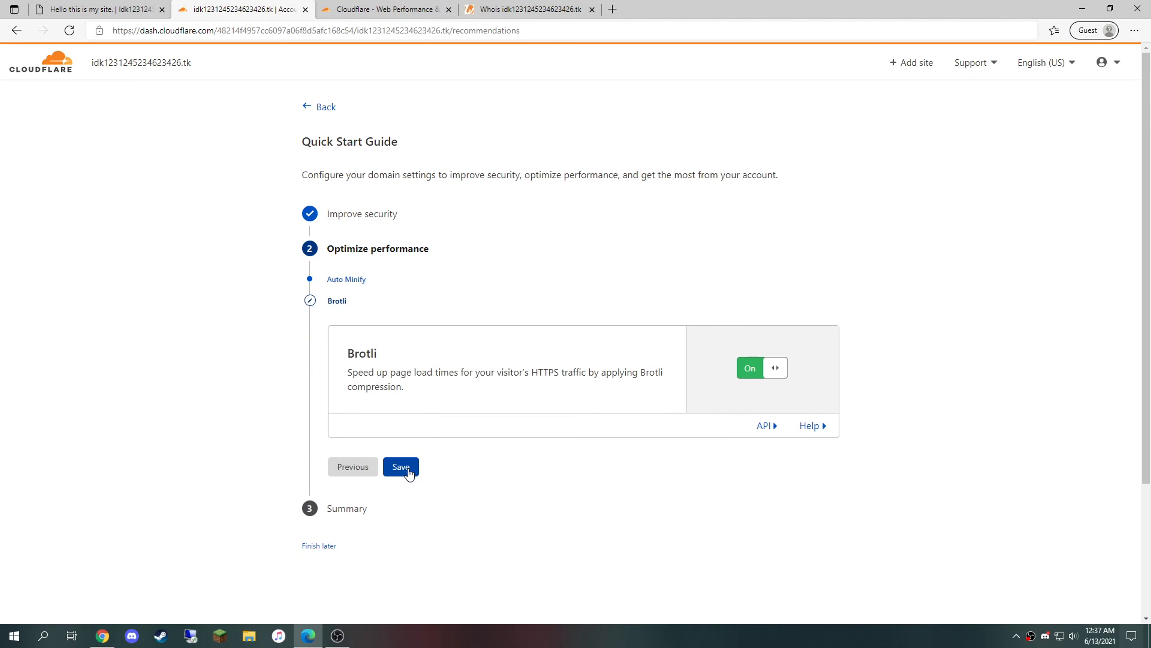
click(407, 467)
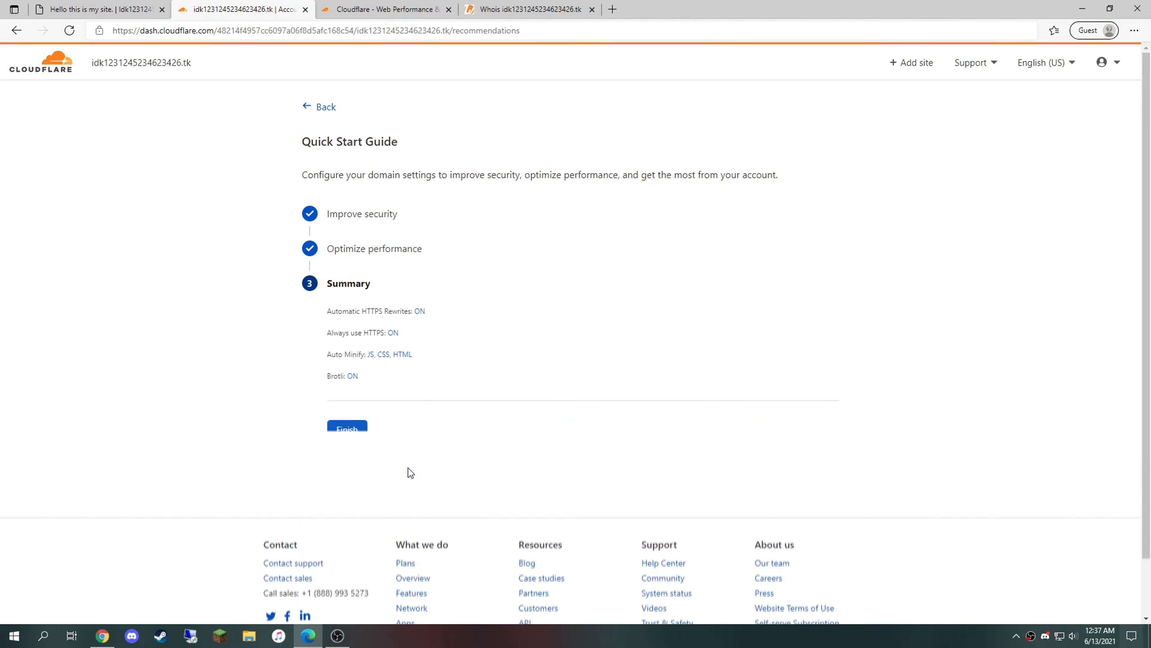
click(355, 432)
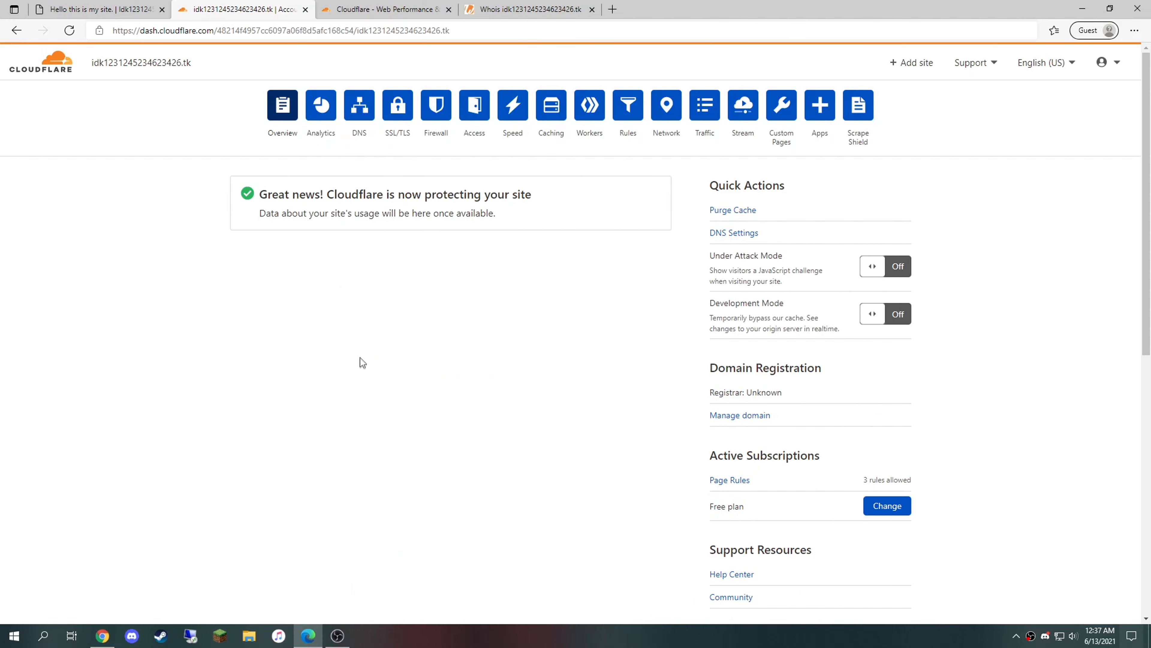
Step: Show the .tk domain's DNS records, then type github into the site tab's address bar
click(359, 109)
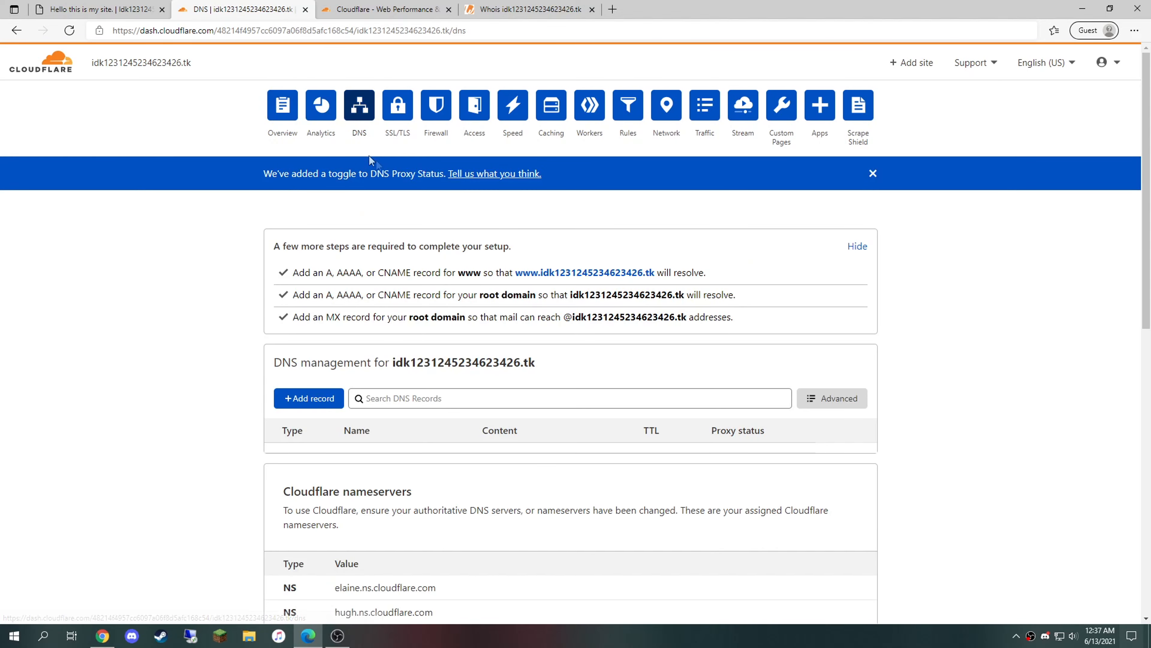
scroll(429, 305, down, 2)
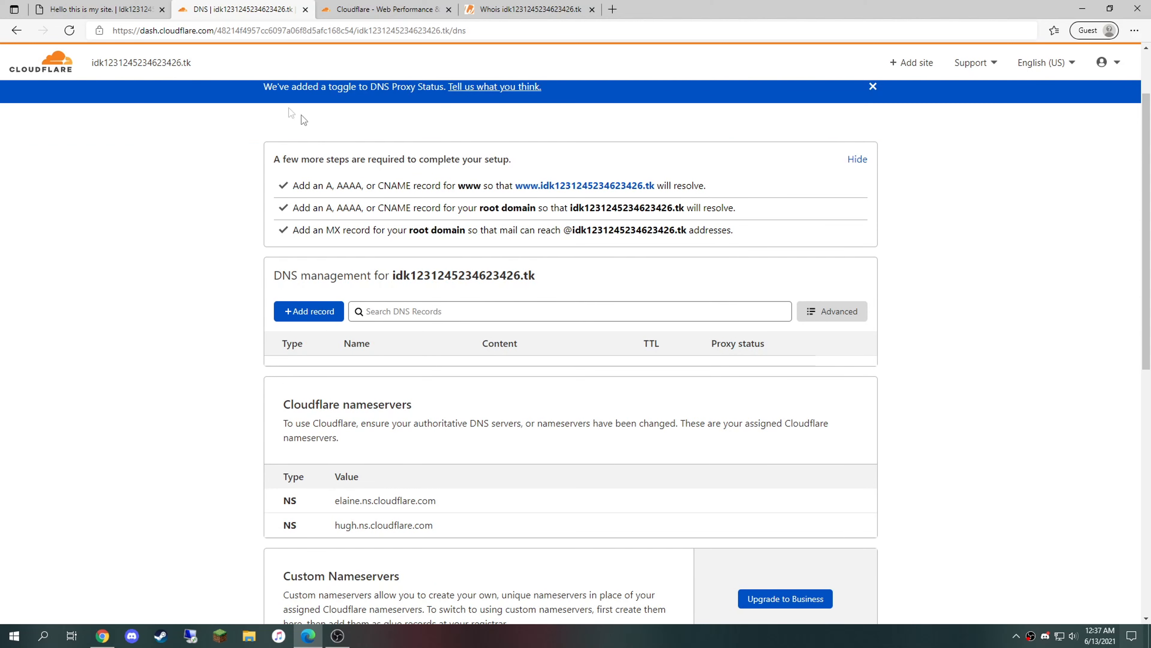
click(131, 9)
drag(294, 32, 47, 23)
text(git)
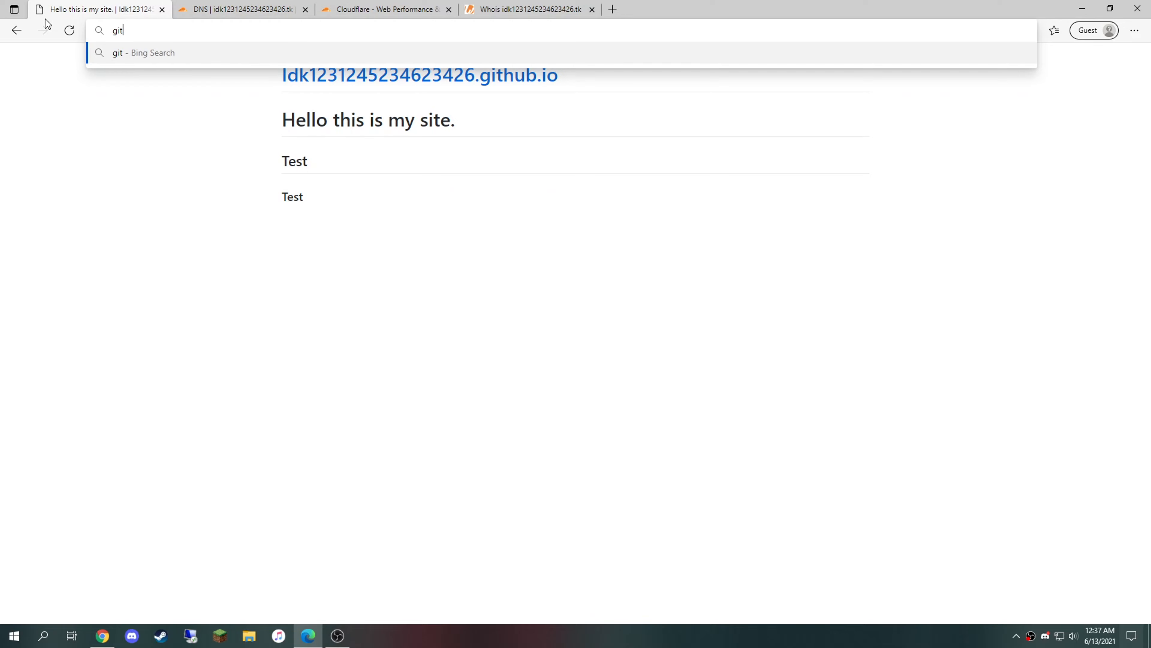
text(hub)
Step: Search for github, reach the github.io repository's Pages settings, and select its github.io address
key(Return)
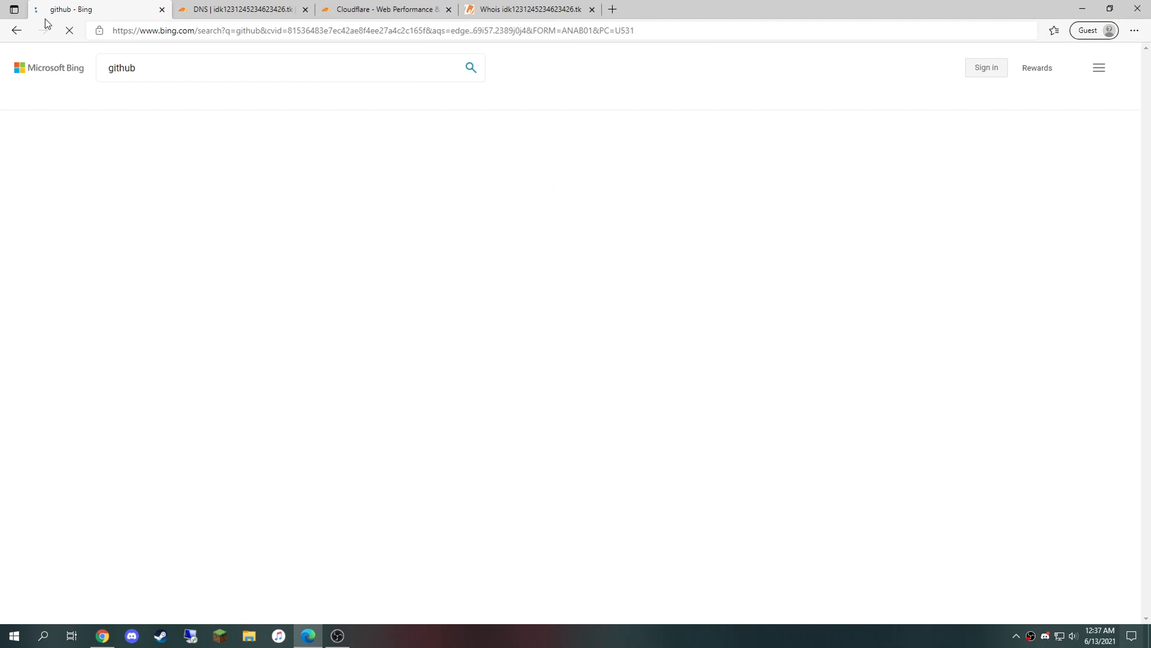
click(165, 427)
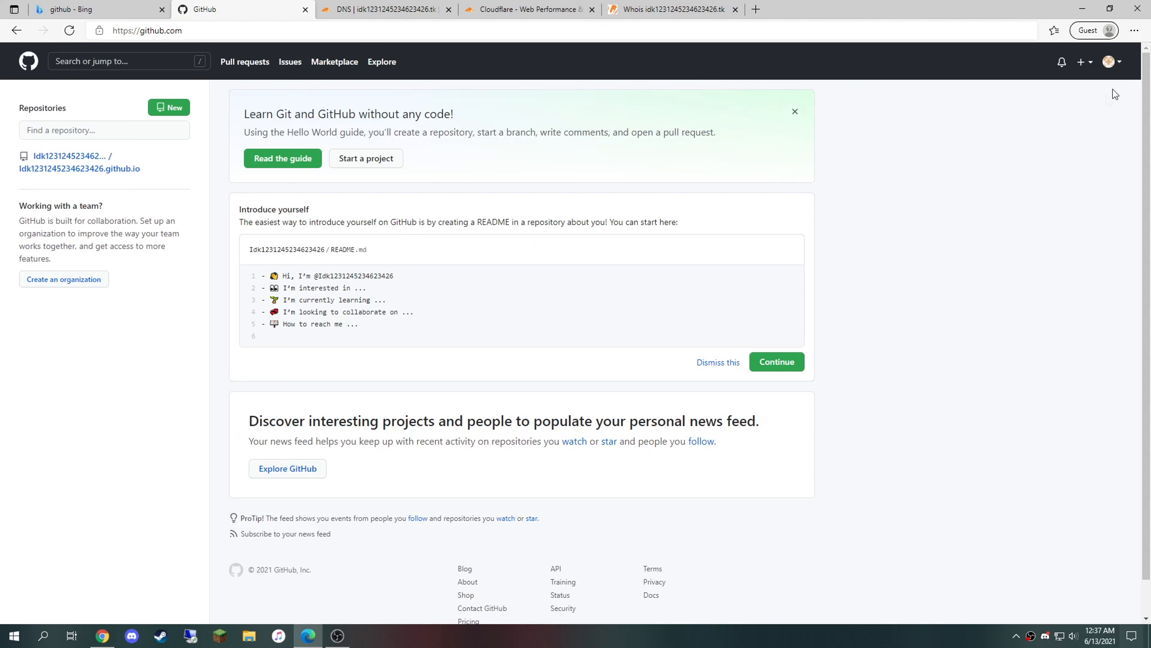
click(1111, 62)
click(1056, 152)
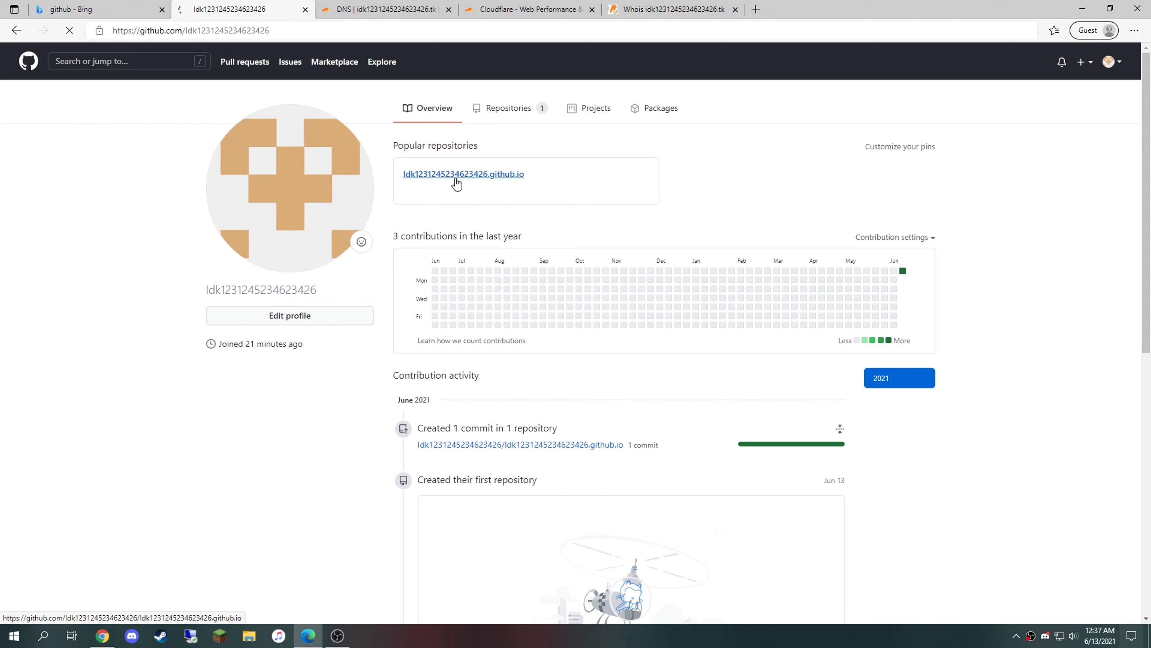
click(456, 177)
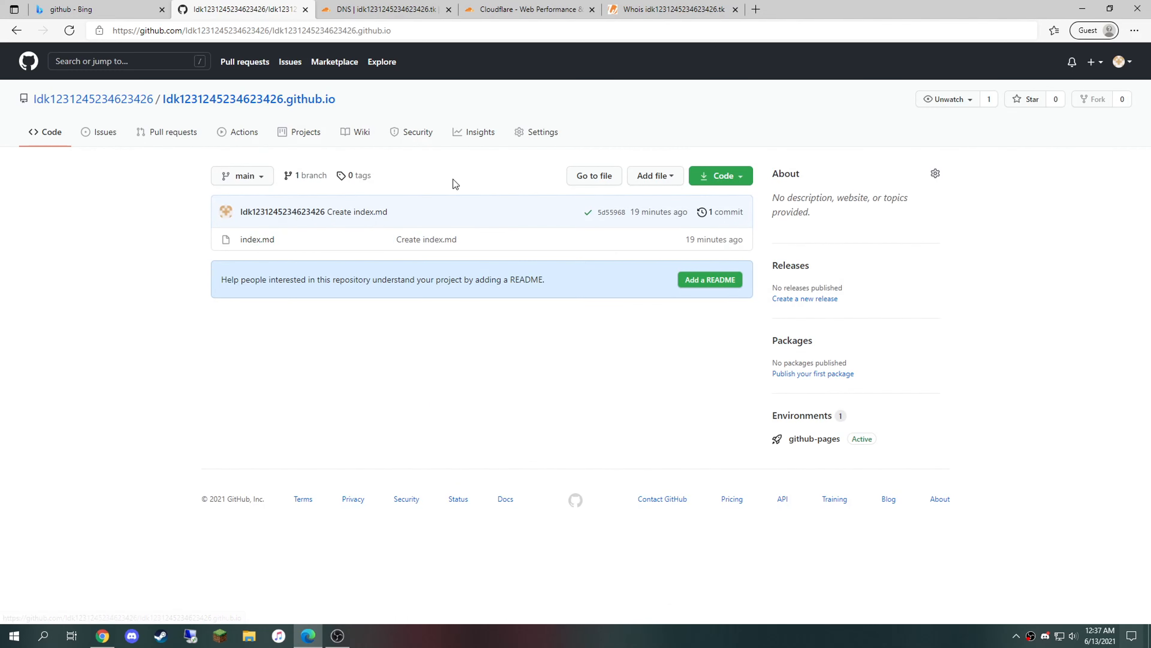
click(553, 142)
click(264, 477)
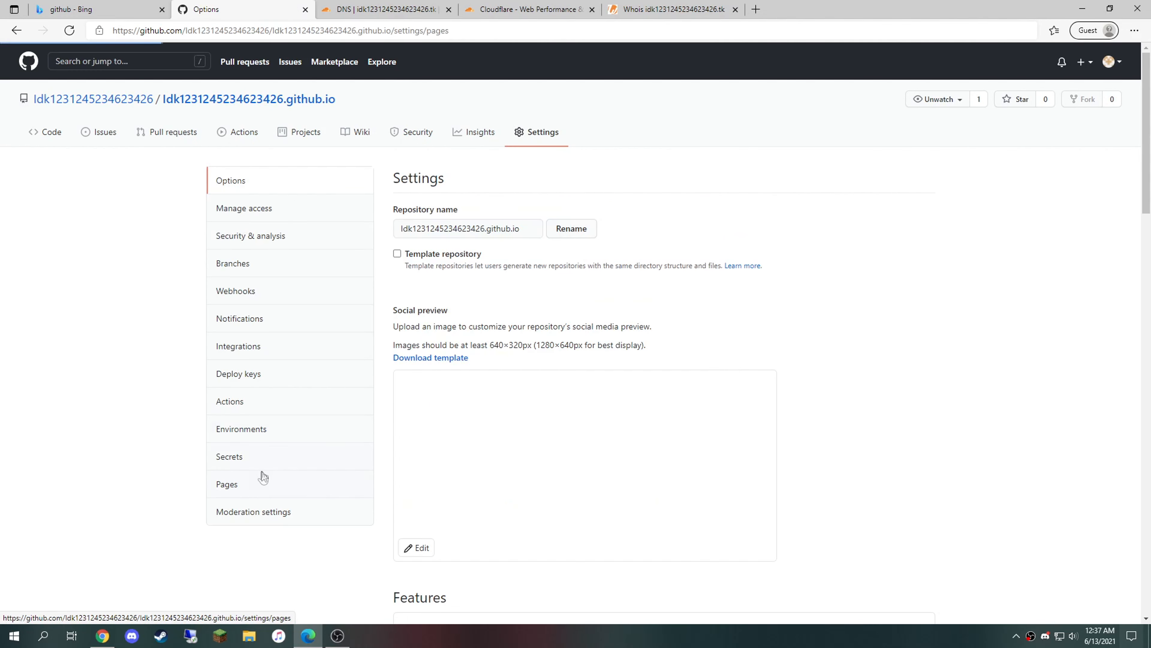
drag(658, 439, 774, 441)
key(ctrl+c)
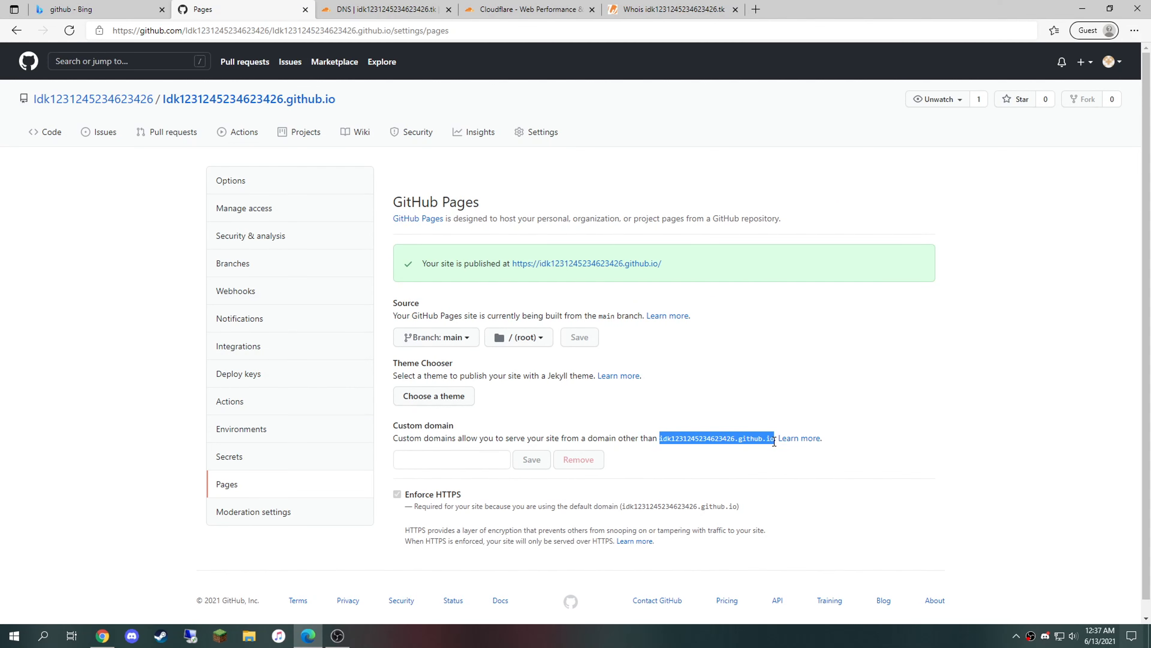
Step: Add a CNAME record named @ targeting idk1231245234623426.github.io, then select the .tk domain name
click(532, 8)
click(409, 5)
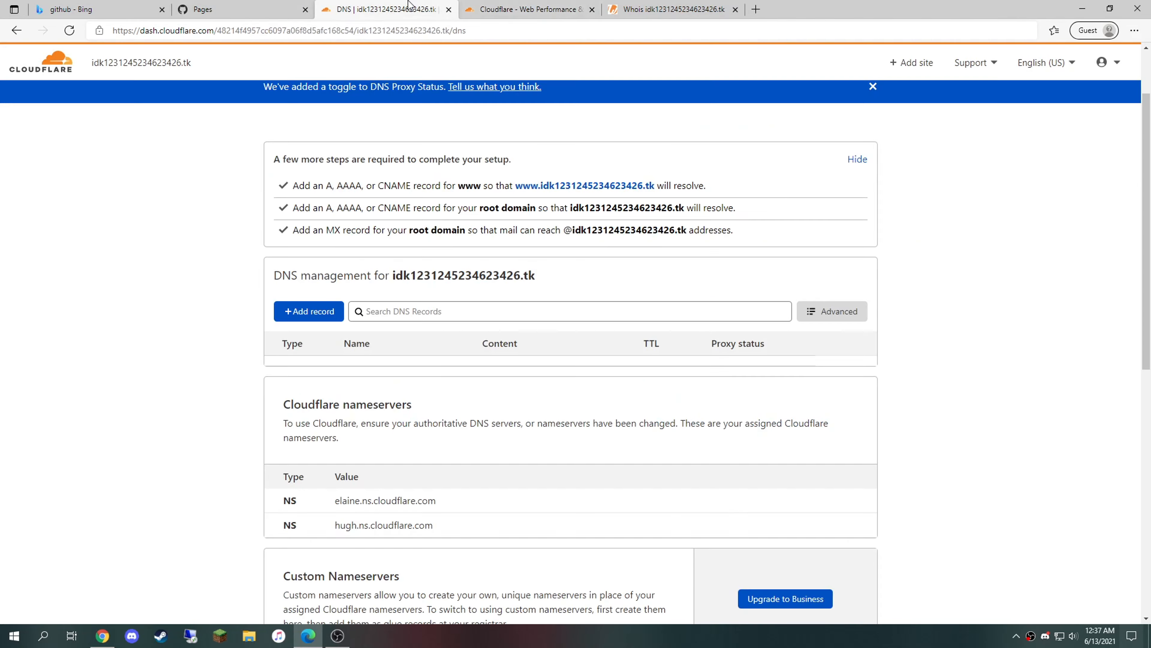
click(337, 314)
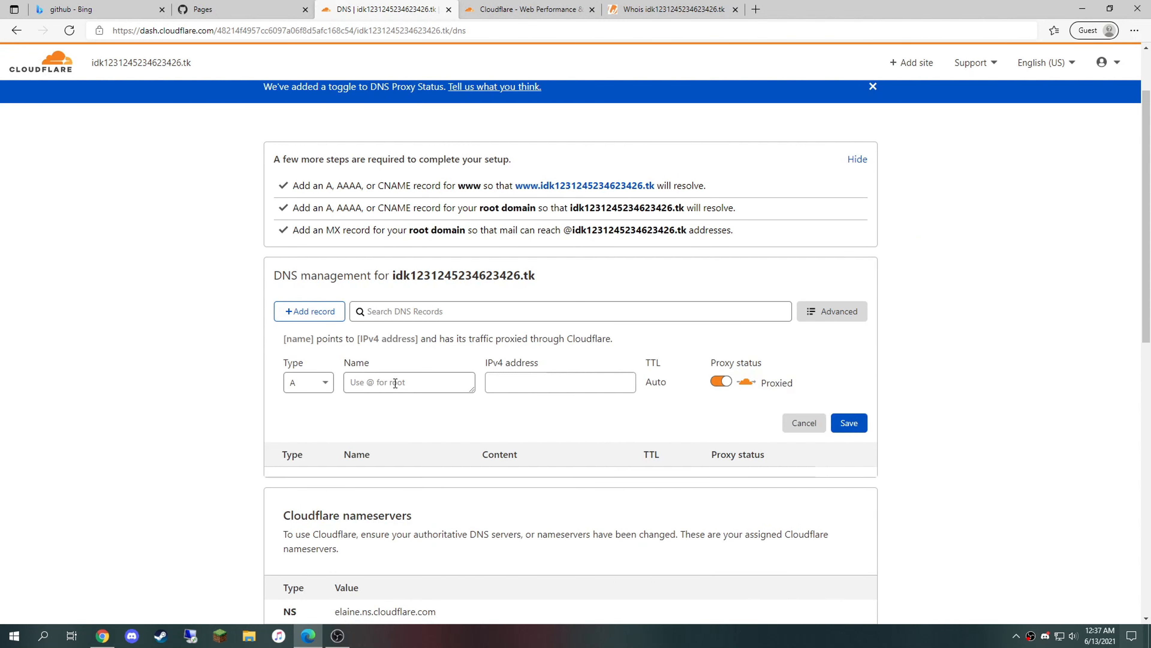
click(316, 377)
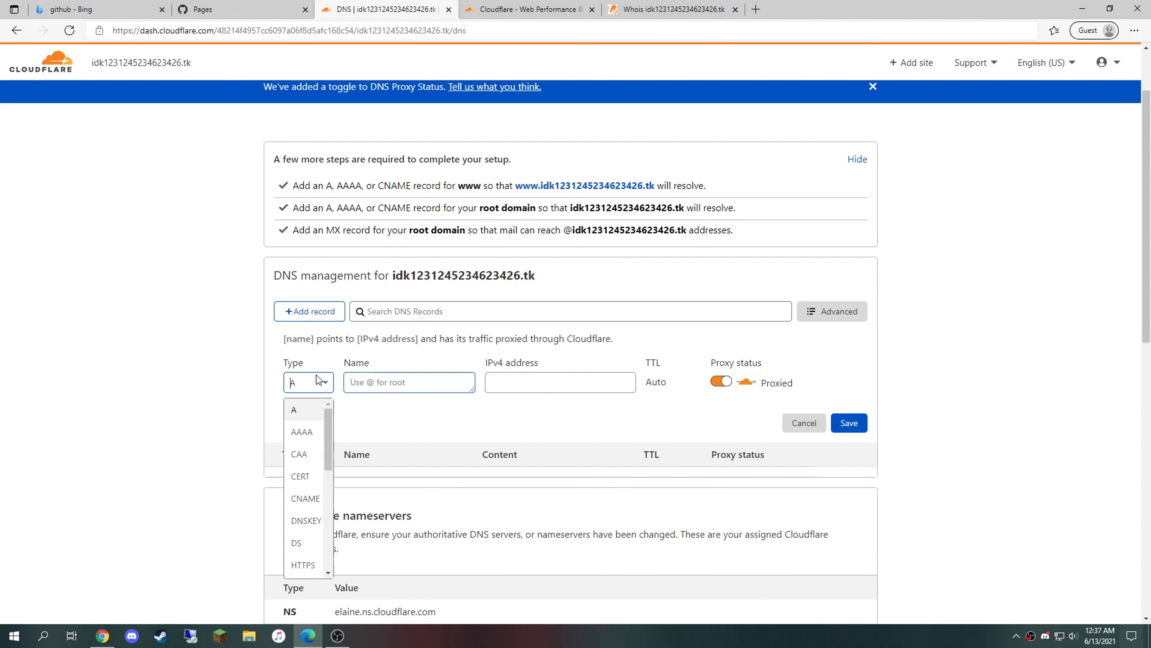
click(315, 499)
click(370, 385)
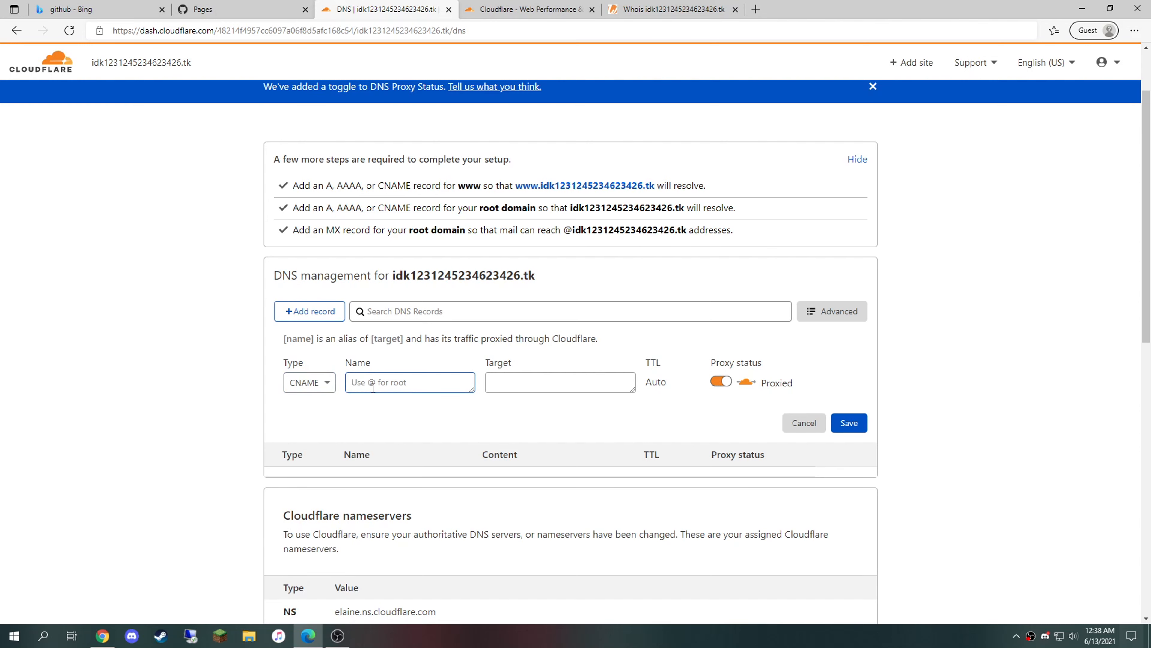
text(@)
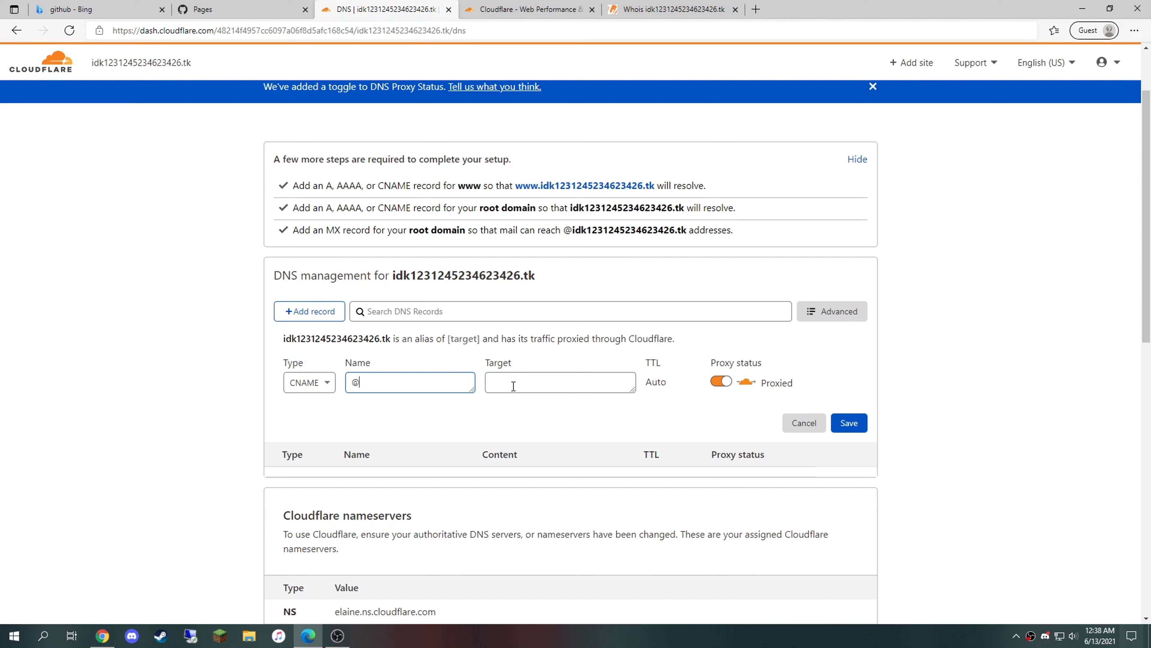
drag(284, 340, 397, 341)
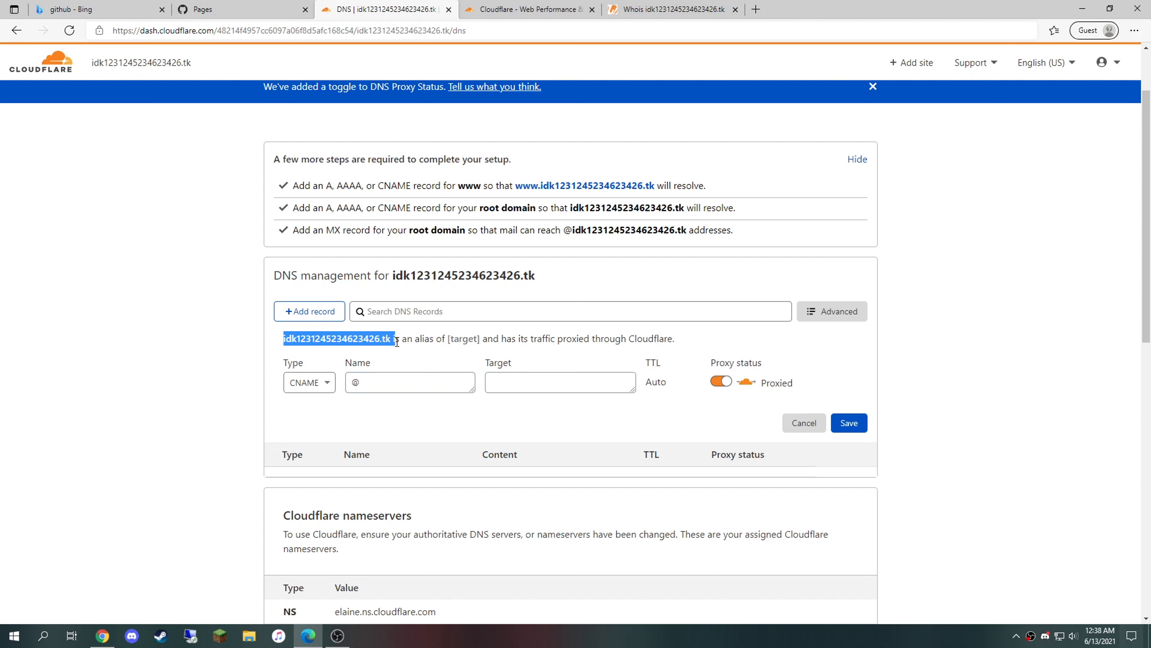
click(513, 379)
key(ctrl+v)
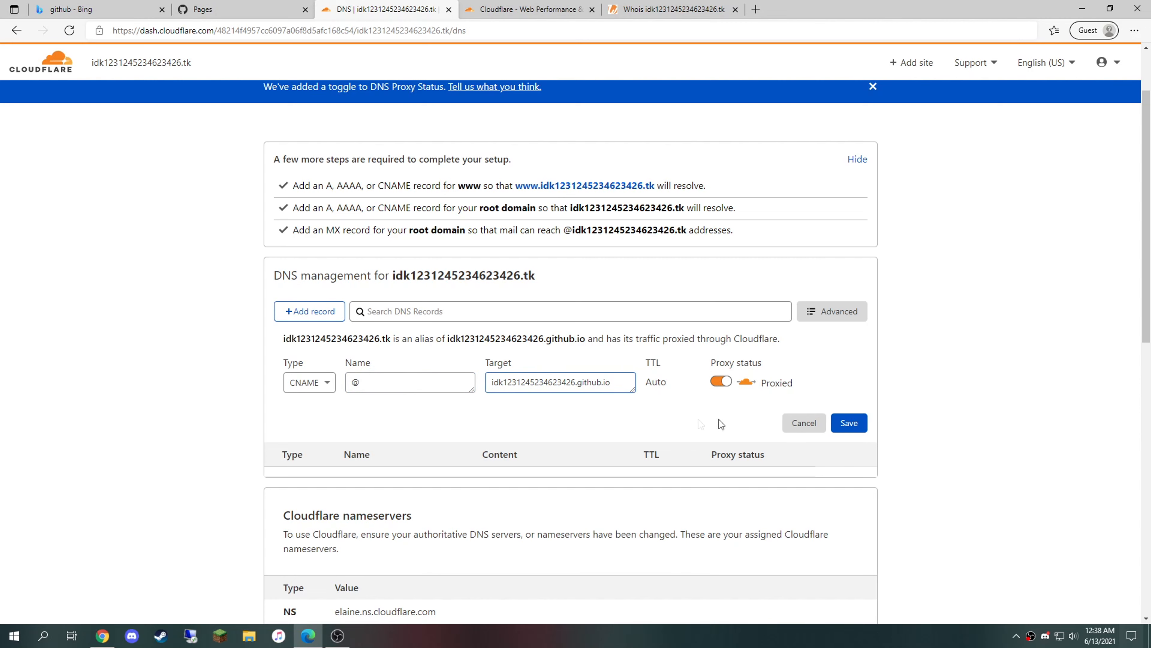
click(849, 423)
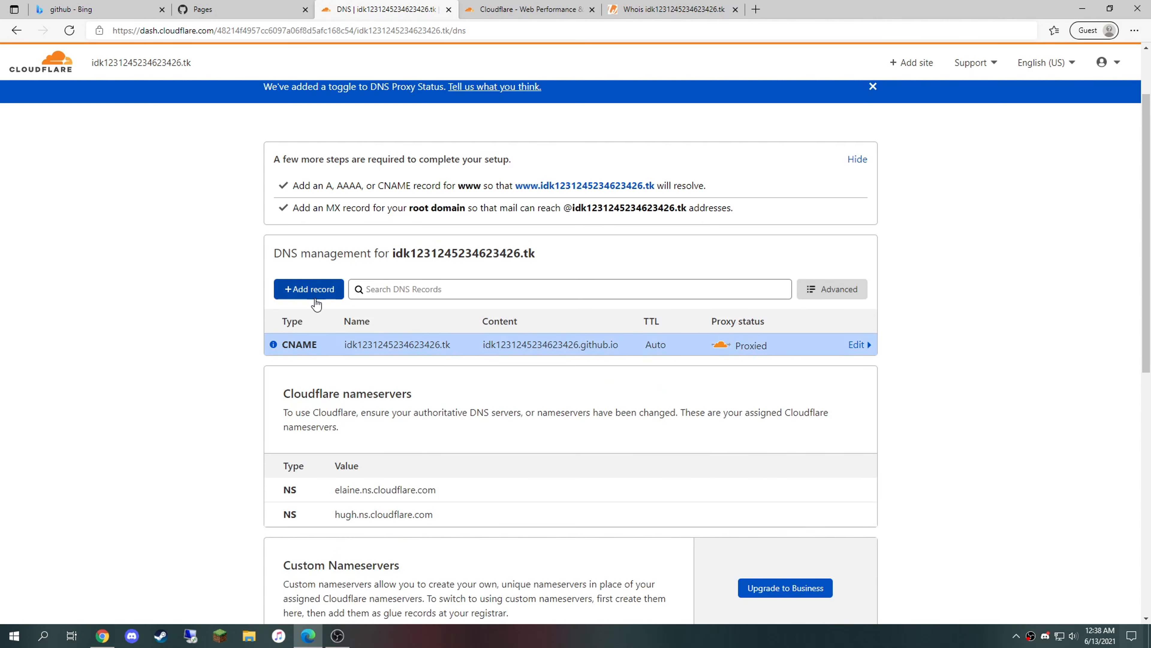
drag(535, 254, 392, 259)
key(ctrl+c)
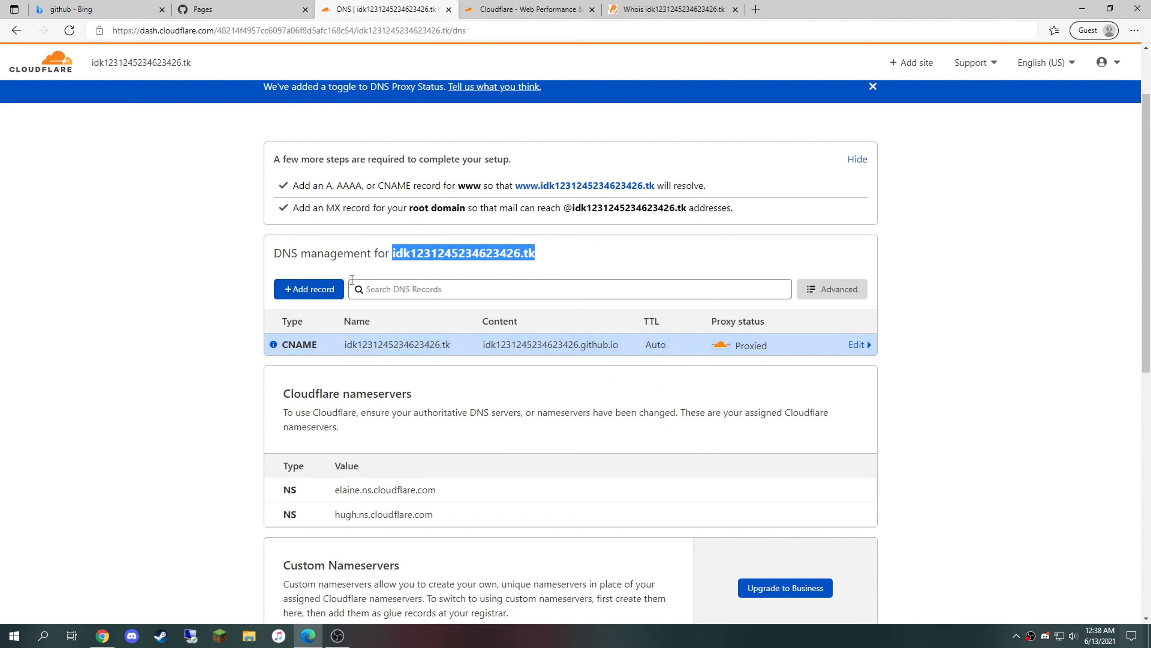
Step: Add a CNAME record named www targeting idk1231245234623426.tk and save it
click(328, 294)
click(324, 362)
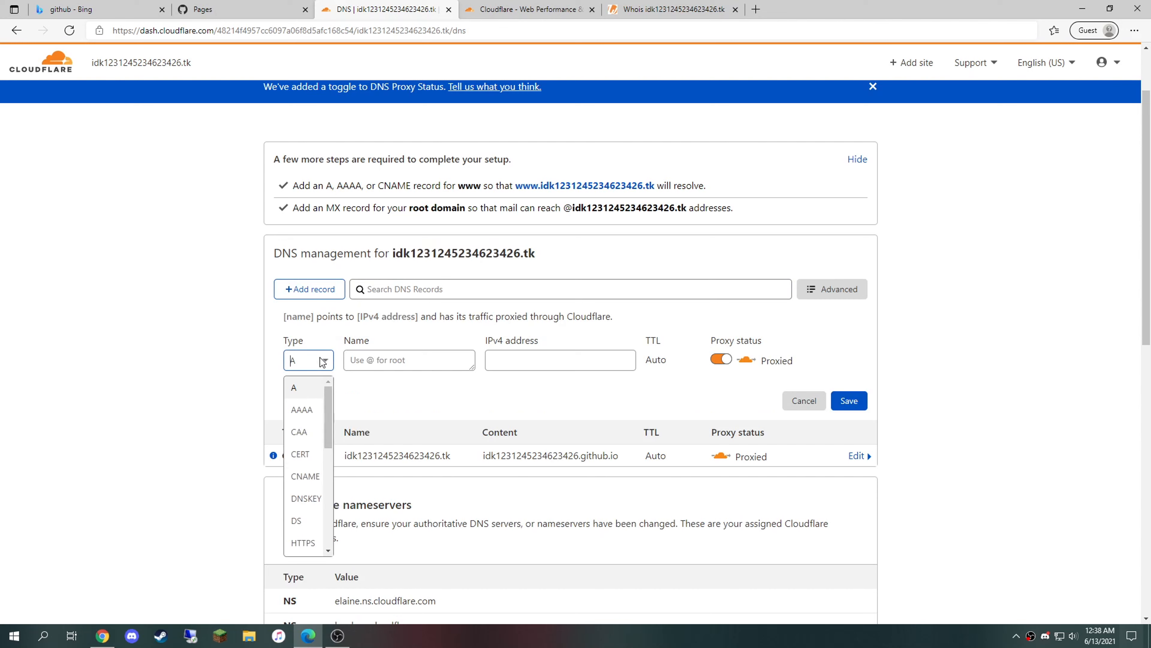
click(315, 479)
click(375, 360)
text(w)
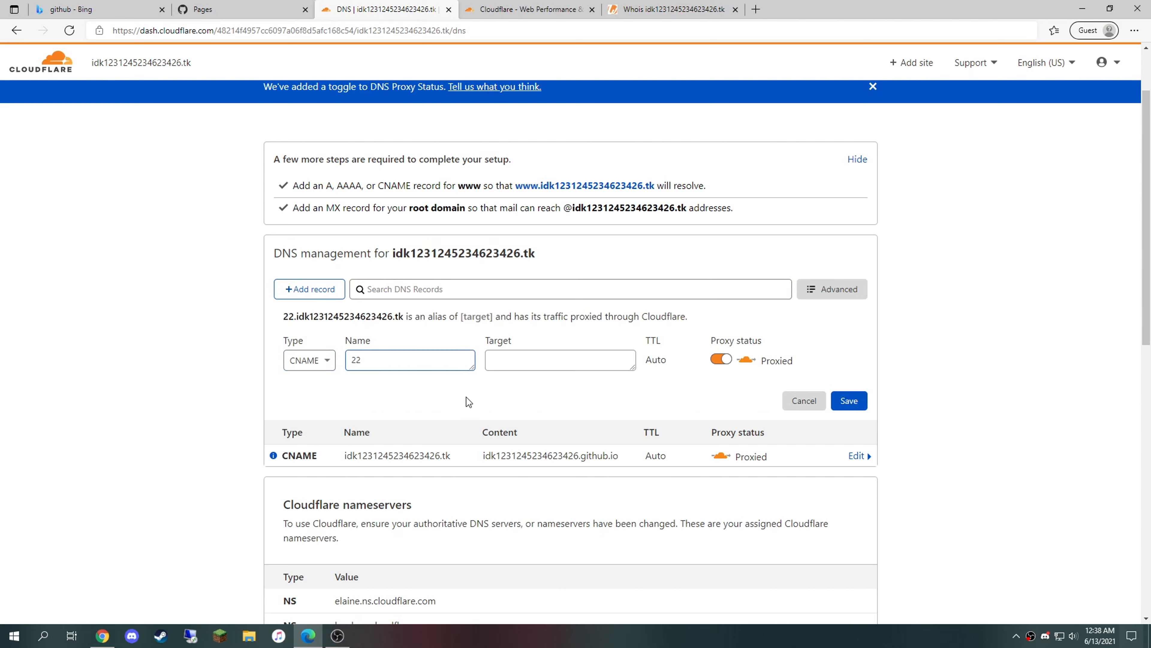
text(ww)
click(529, 353)
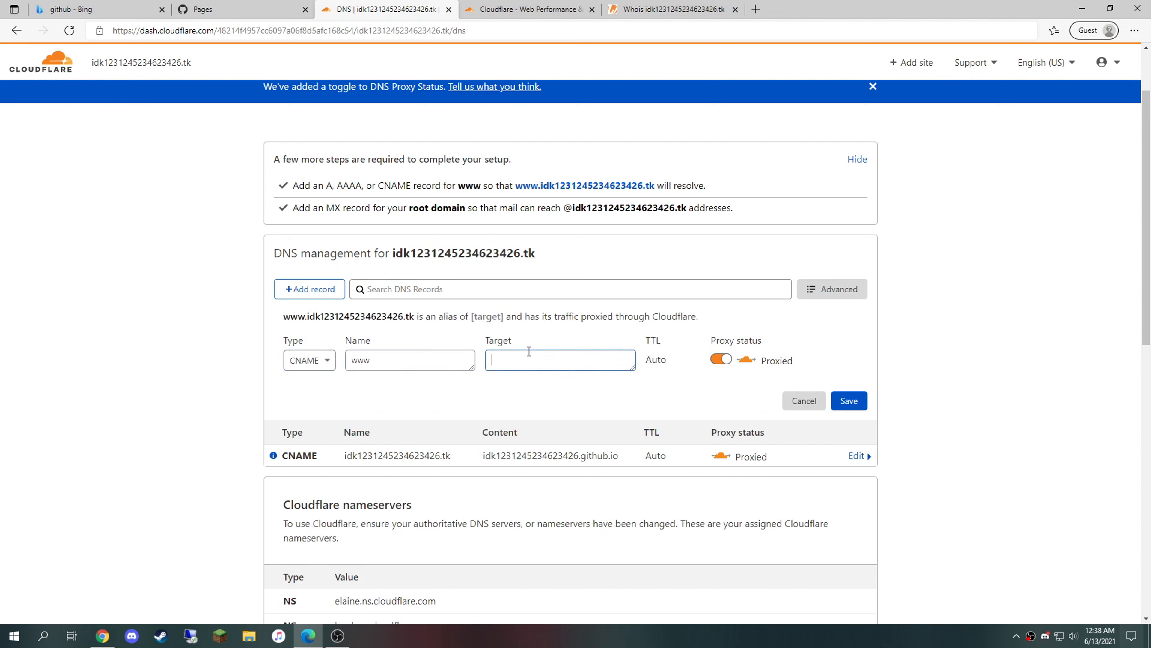
key(ctrl+v)
mouse_move(492, 375)
mouse_down()
mouse_move(609, 364)
mouse_move(474, 362)
mouse_up()
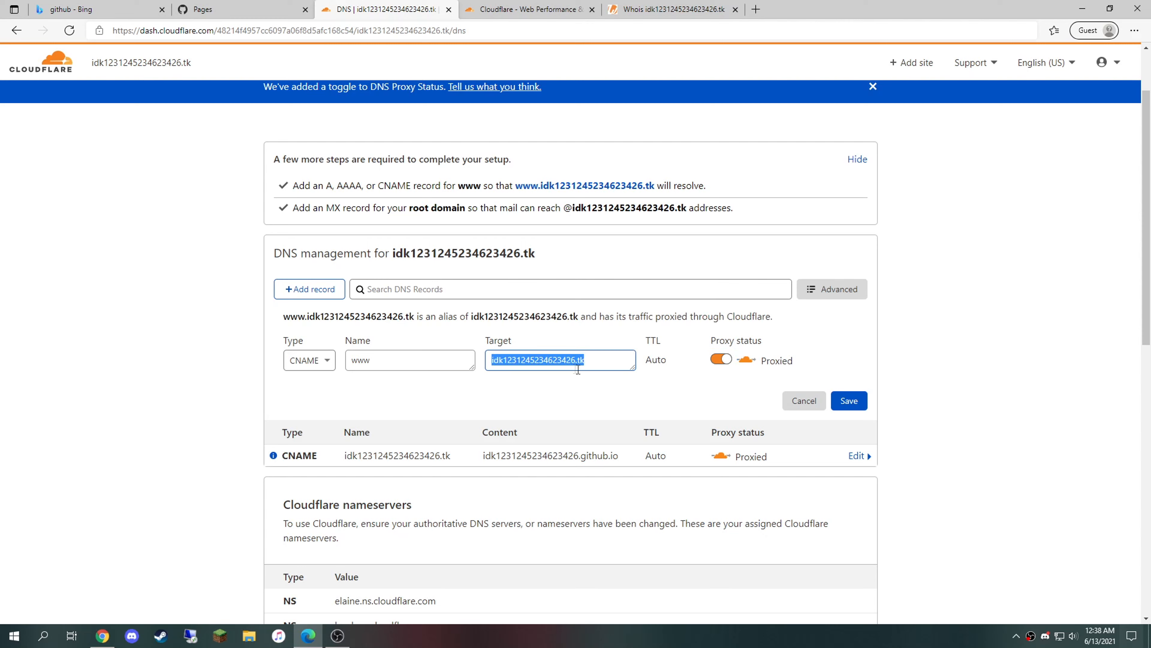
click(850, 400)
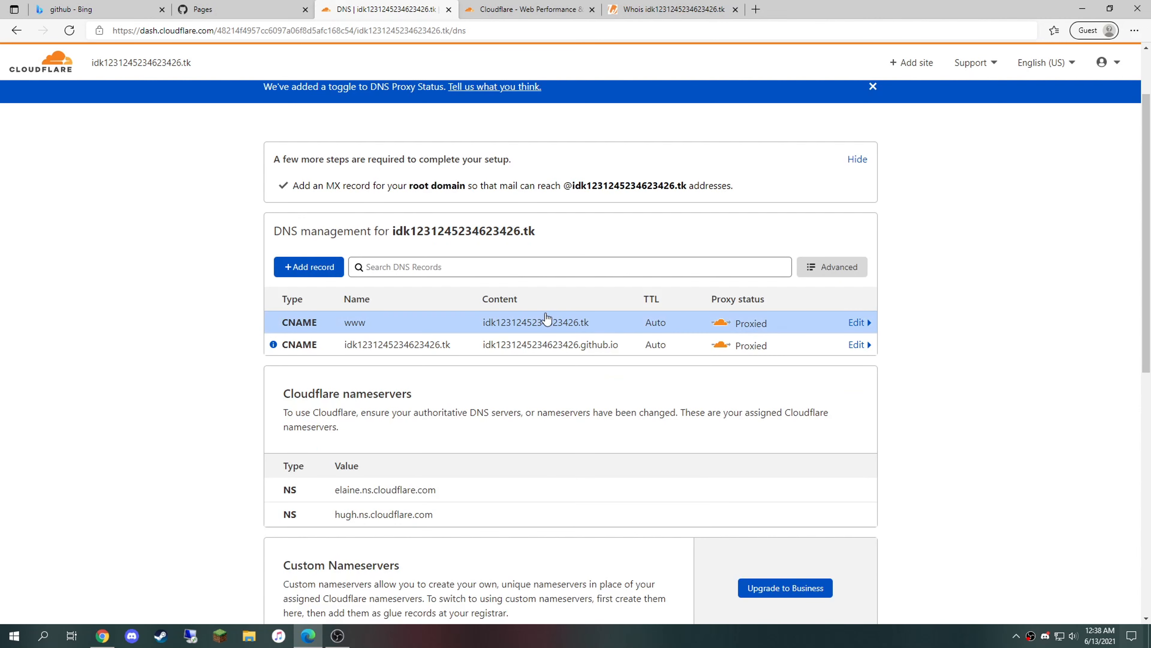
drag(560, 230, 394, 236)
key(ctrl+c)
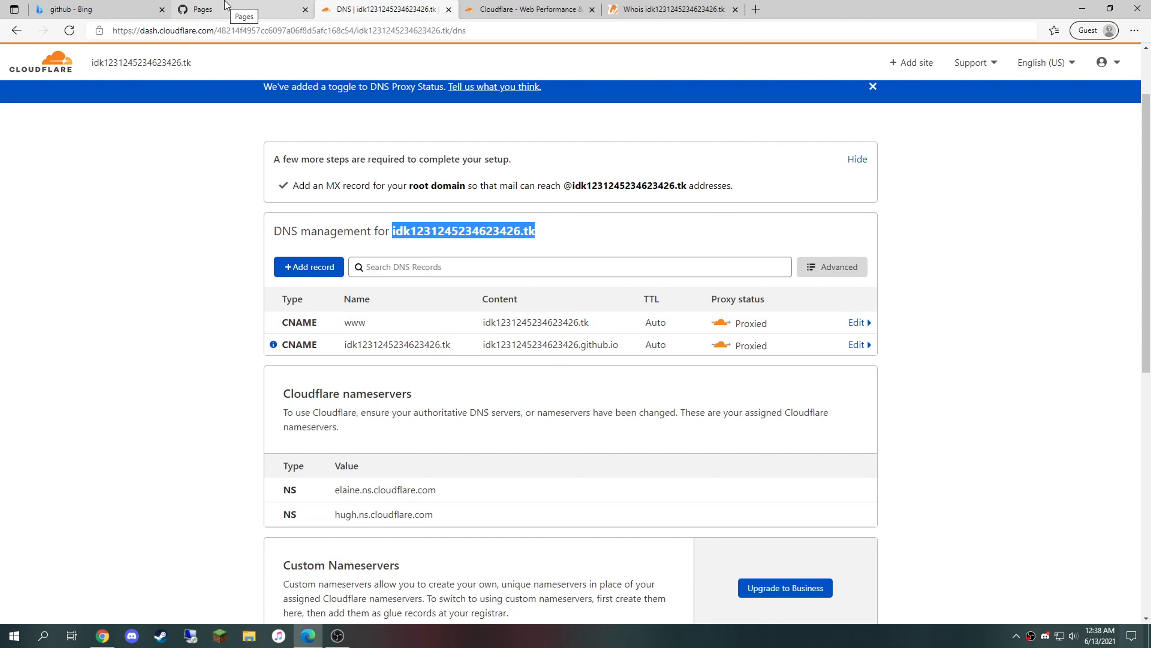
click(225, 5)
Step: Enter idk1231245234623426.tk as the Pages custom domain and save it
click(433, 455)
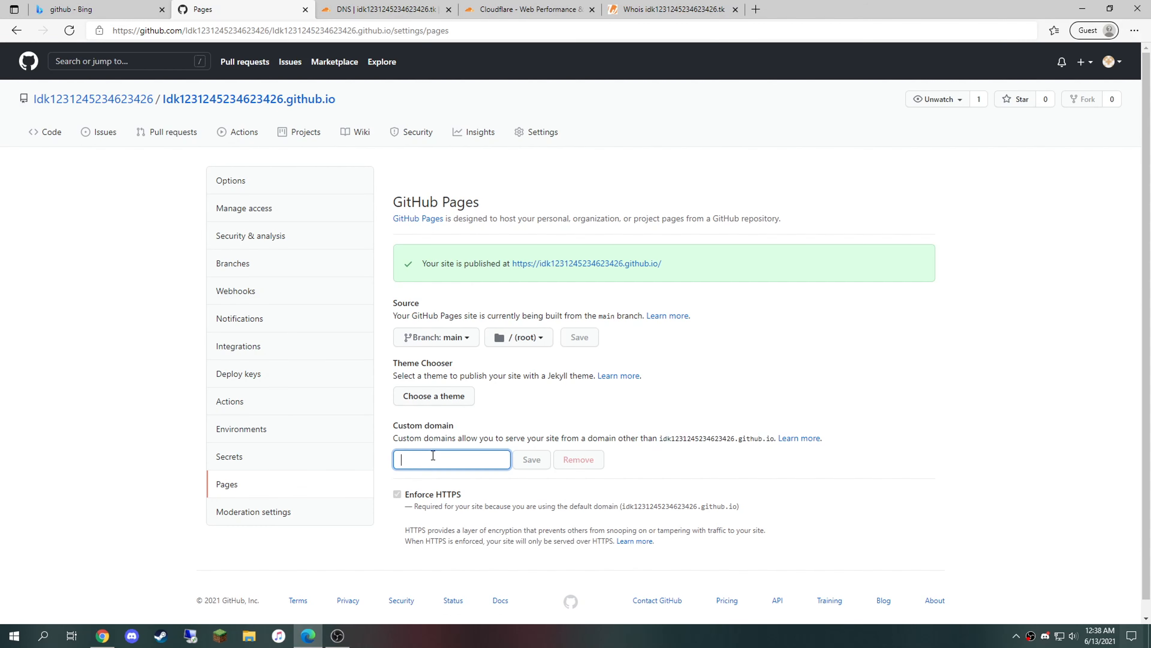
key(ctrl+v)
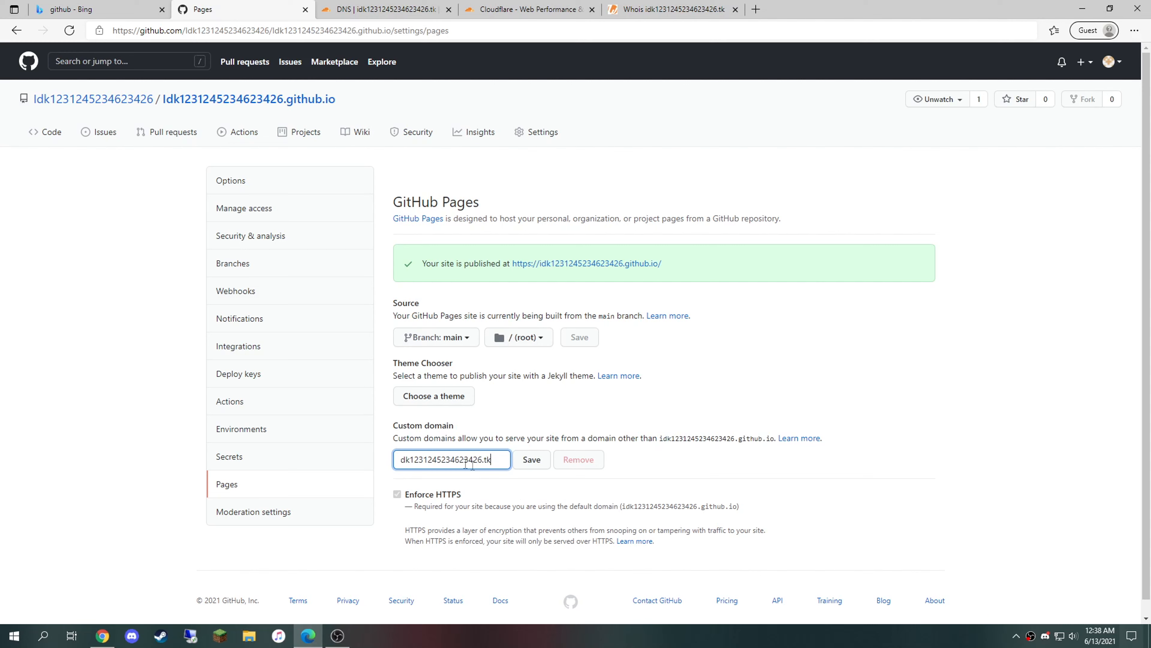
click(399, 460)
text(i)
click(540, 465)
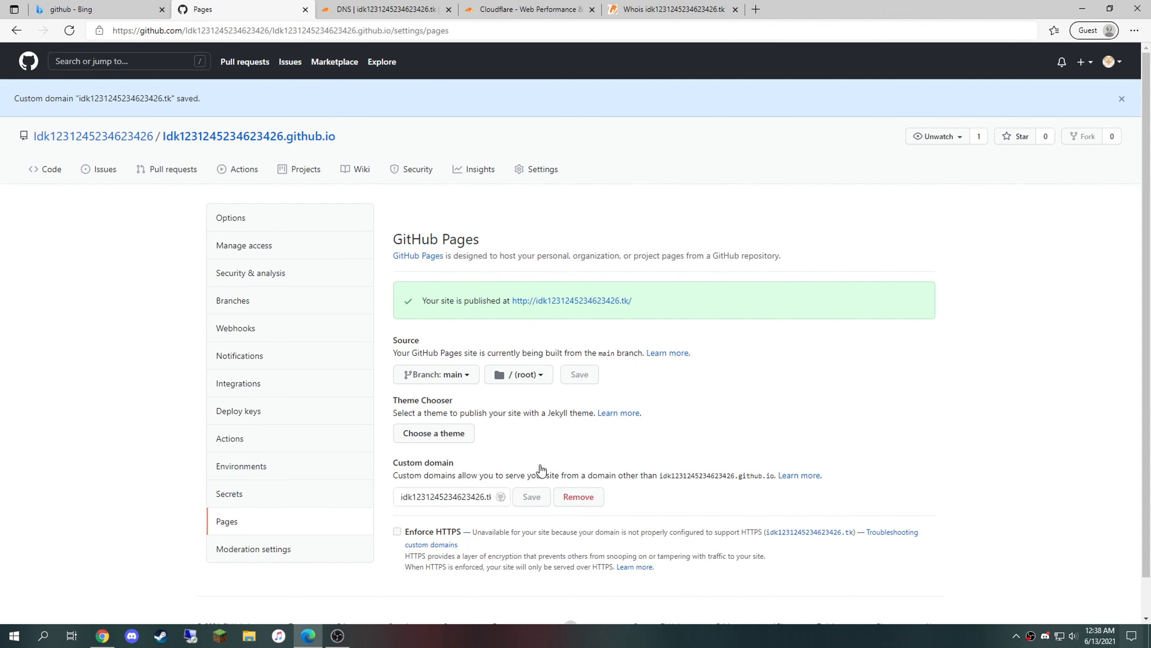
Step: Open the published .tk site in the first browser tab
scroll(605, 438, down, 1)
drag(619, 517, 426, 502)
click(687, 254)
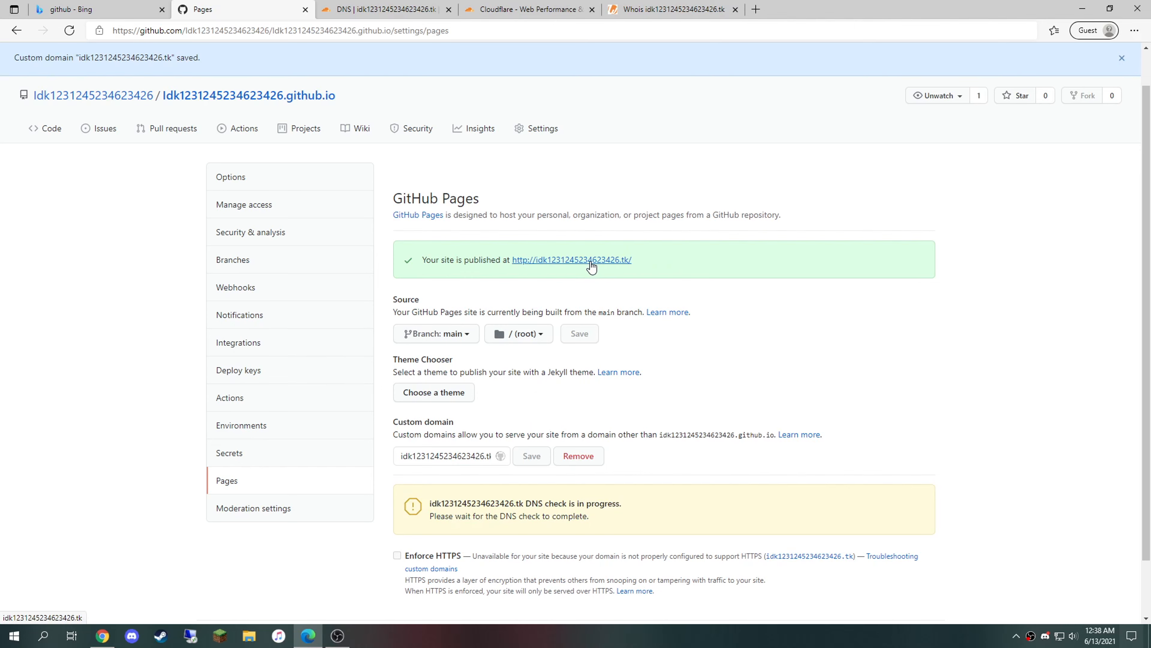
drag(596, 260, 93, 4)
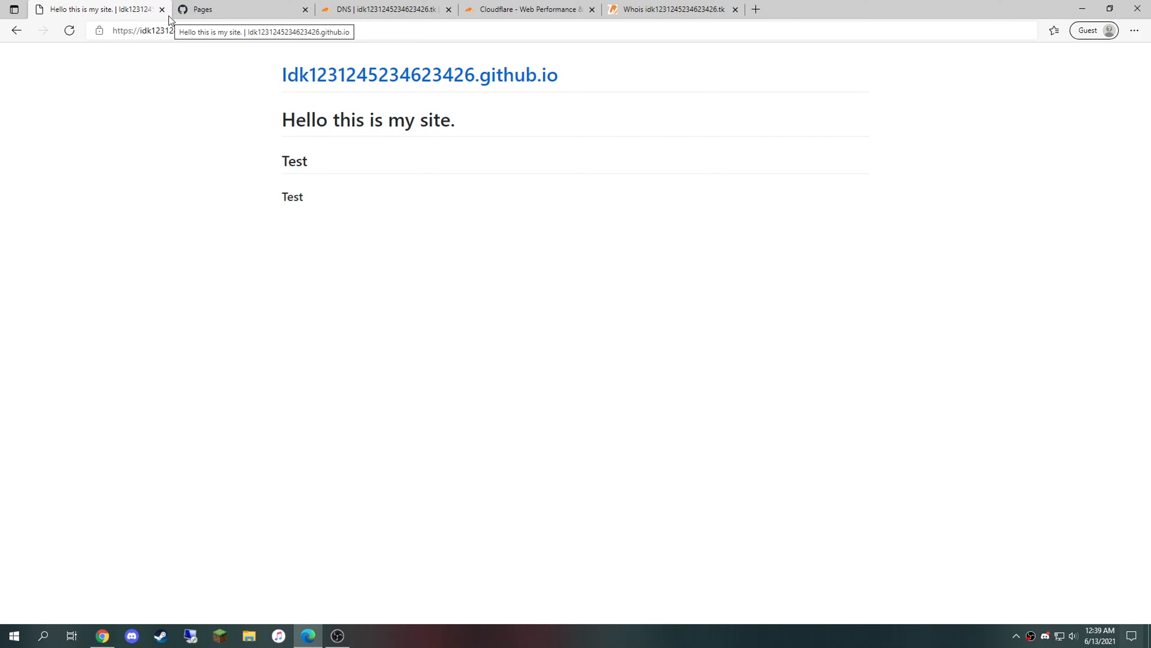
Step: Preview the Slate, Merlot, Time Machine and Minimal themes, then select the Hacker theme
click(275, 9)
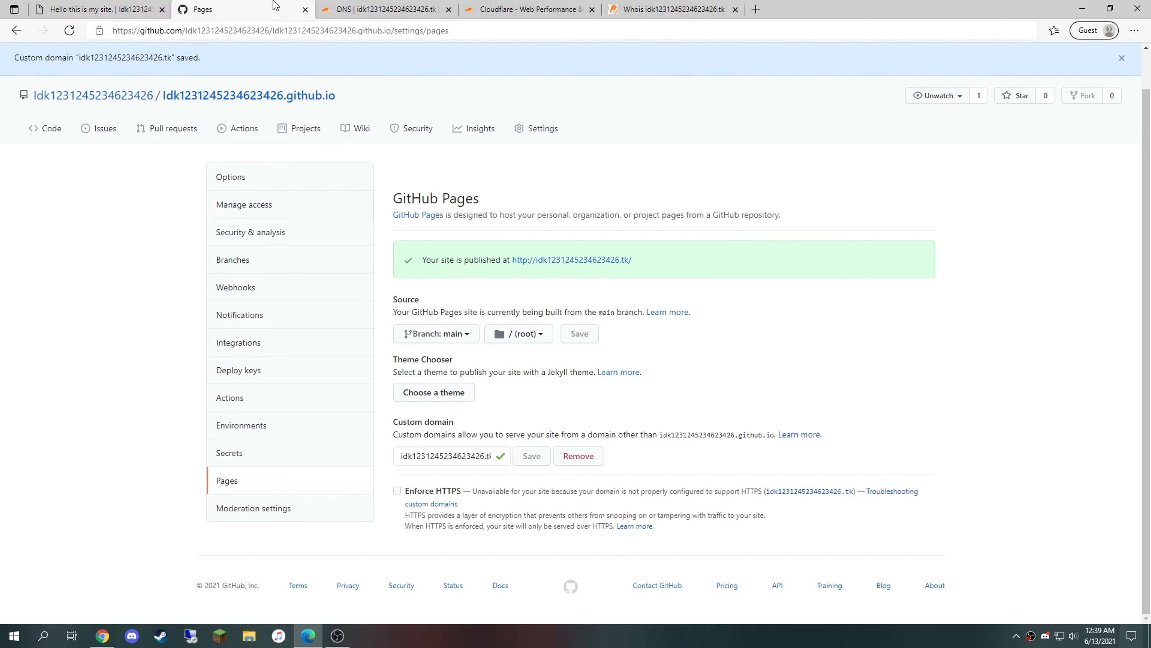
drag(385, 362, 679, 395)
click(670, 398)
click(417, 392)
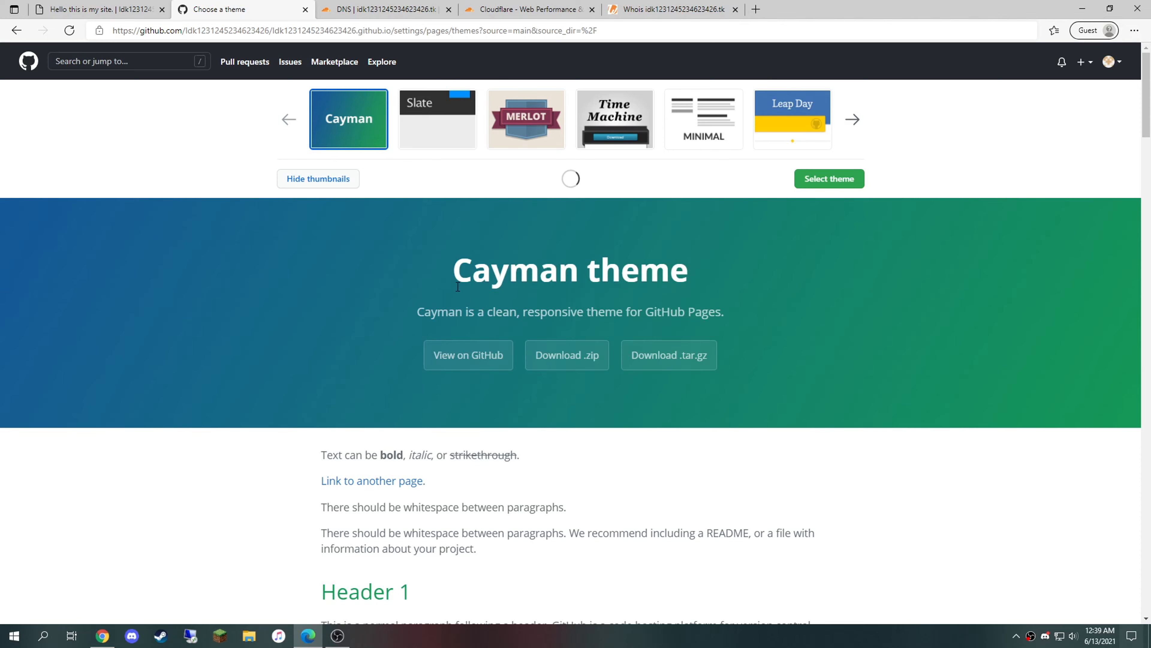
click(427, 135)
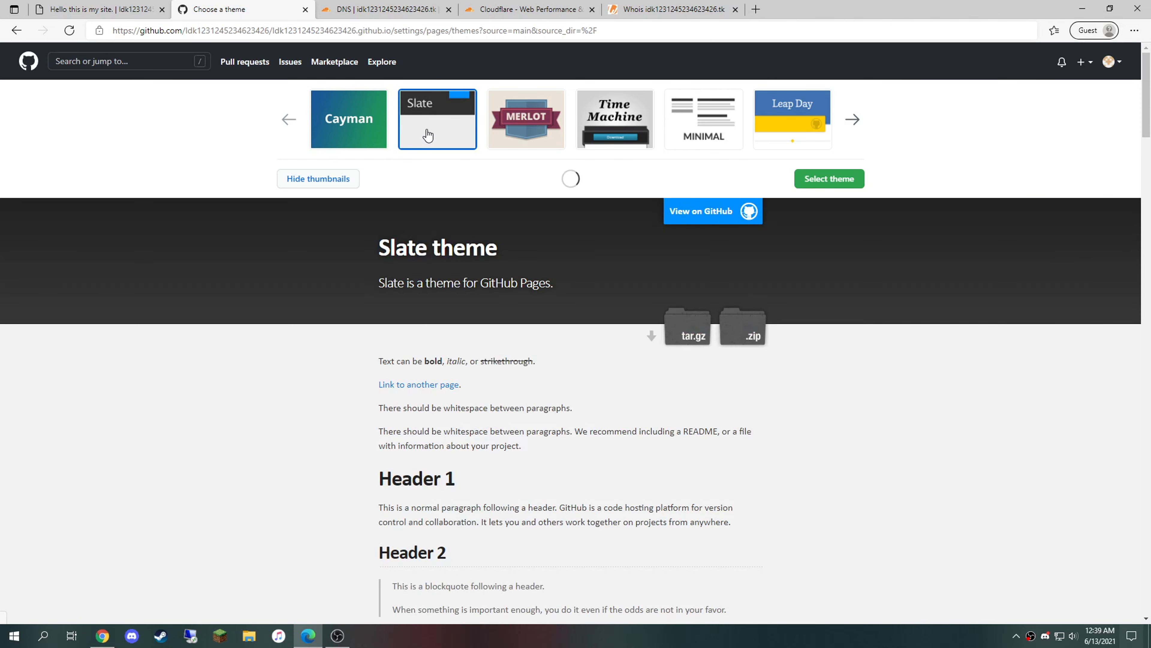
click(501, 130)
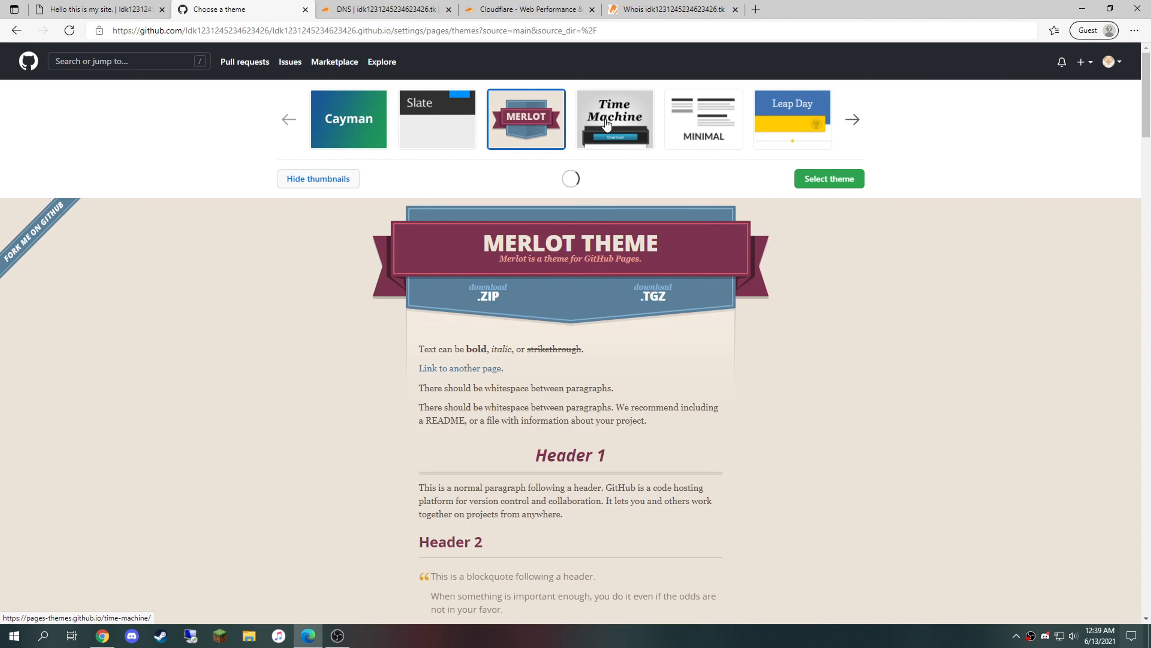
click(608, 125)
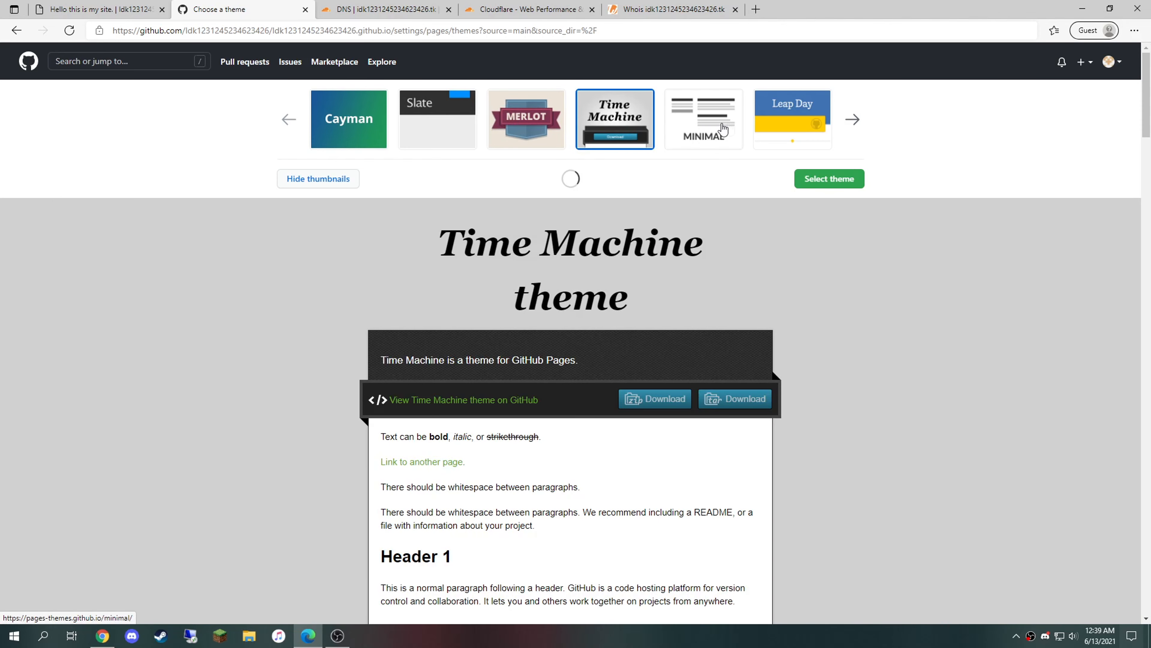
click(717, 114)
click(852, 120)
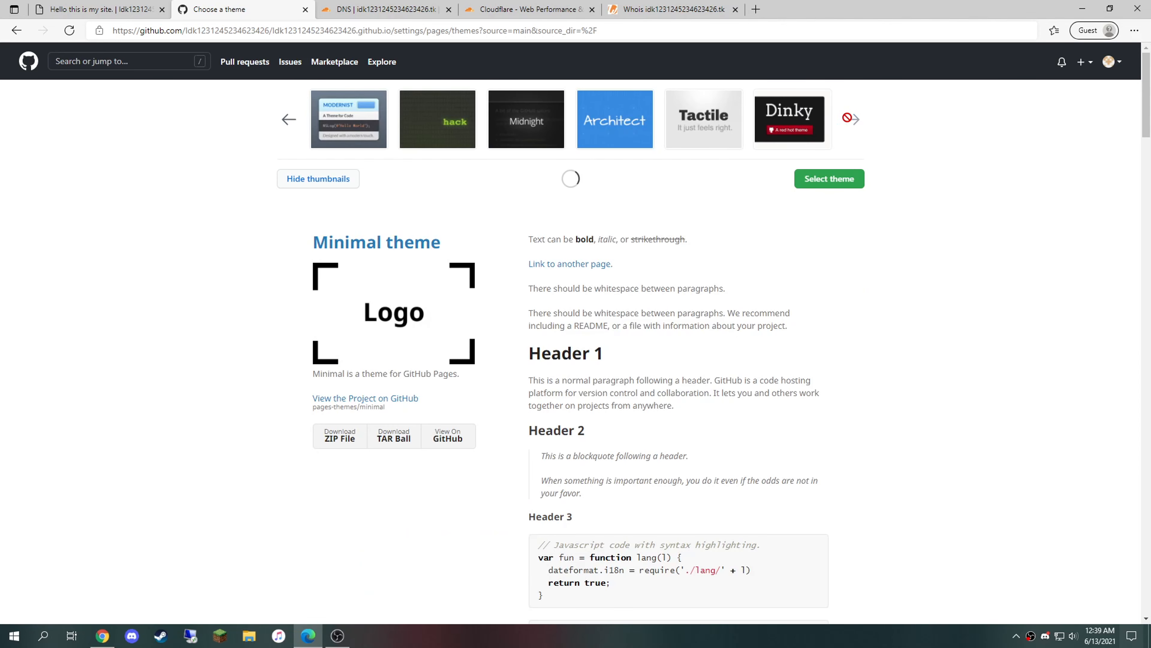
click(460, 117)
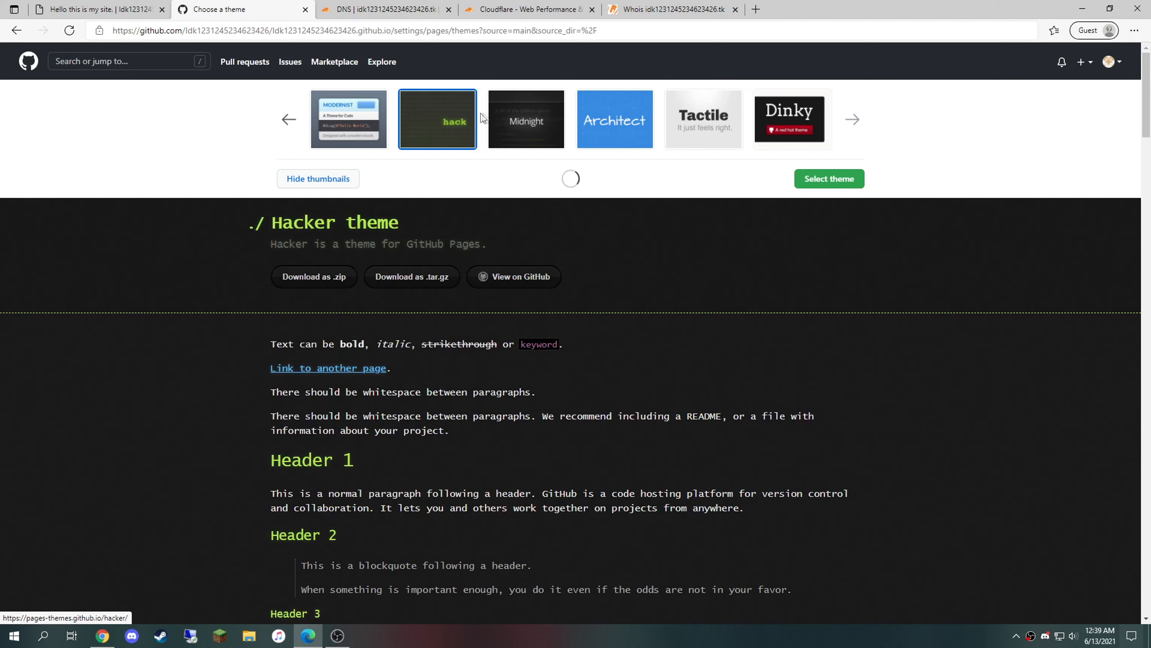
click(818, 178)
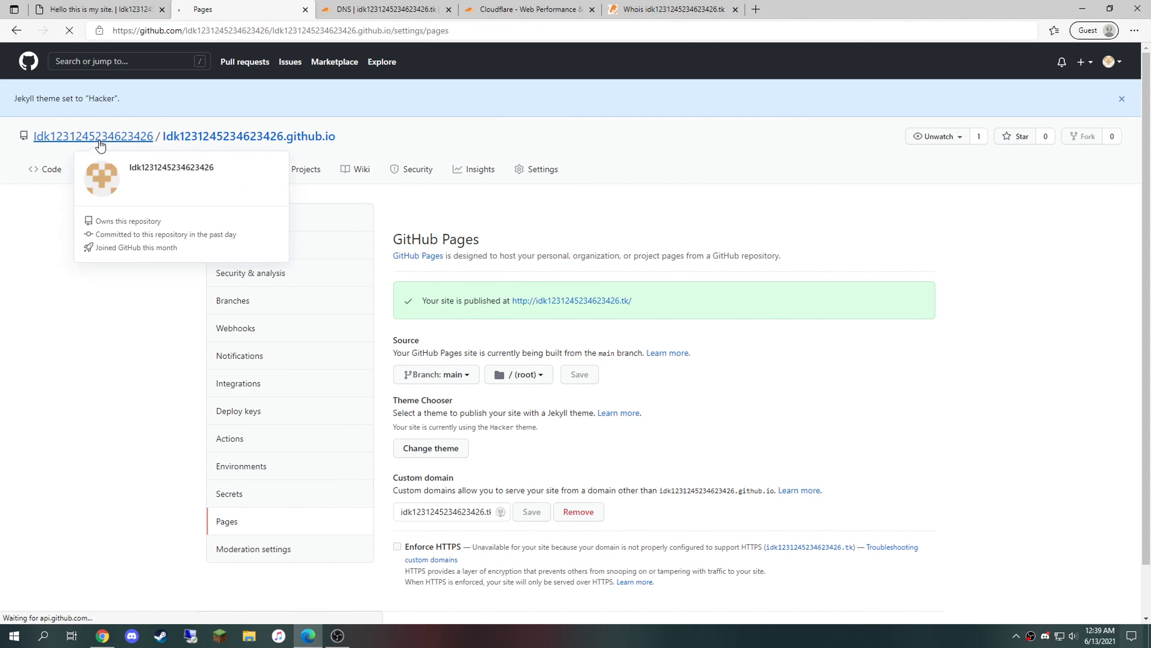
click(109, 137)
Step: Check the theme commit's build status, then reload the live .tk site to see the Hacker theme
click(467, 178)
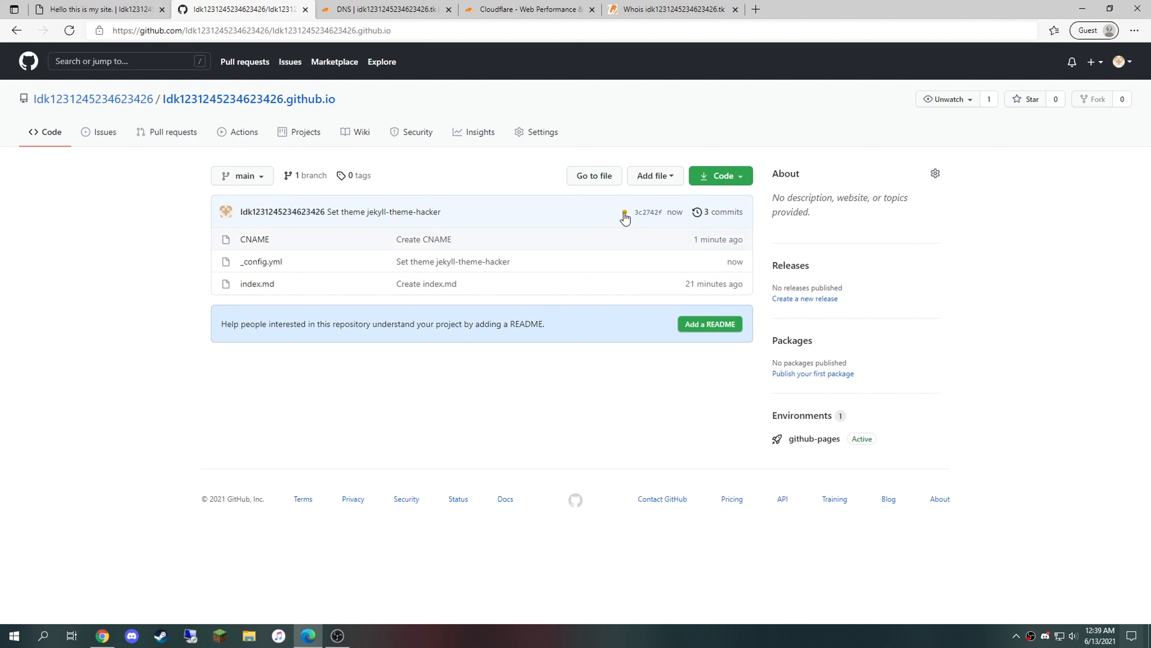
click(624, 212)
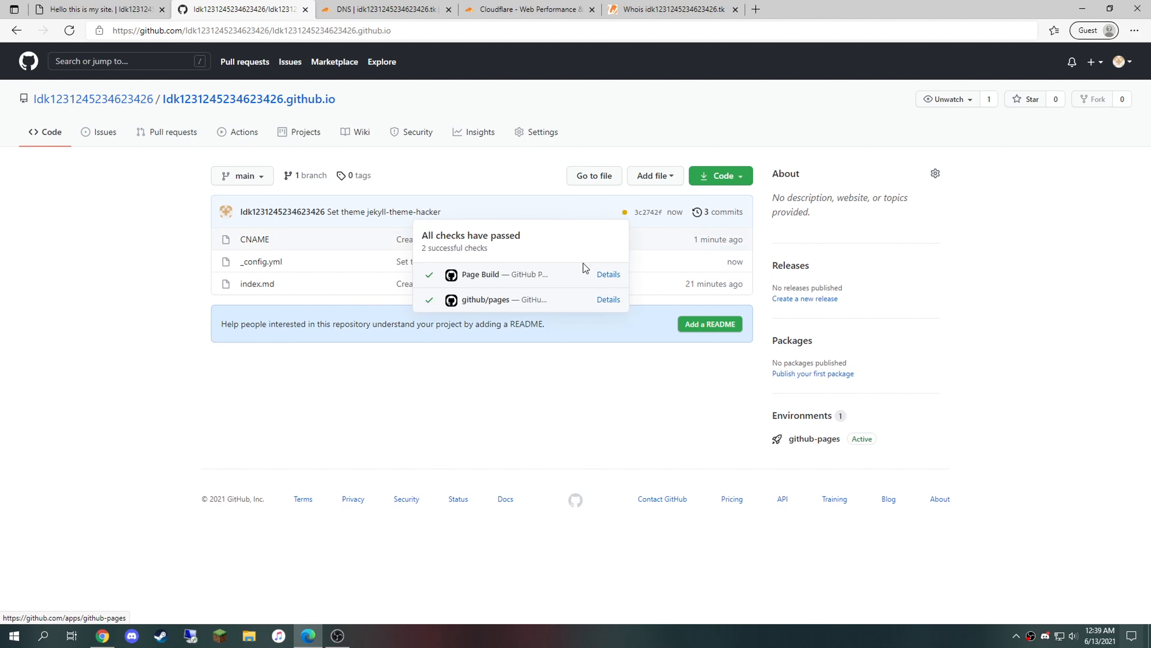
click(109, 169)
click(69, 31)
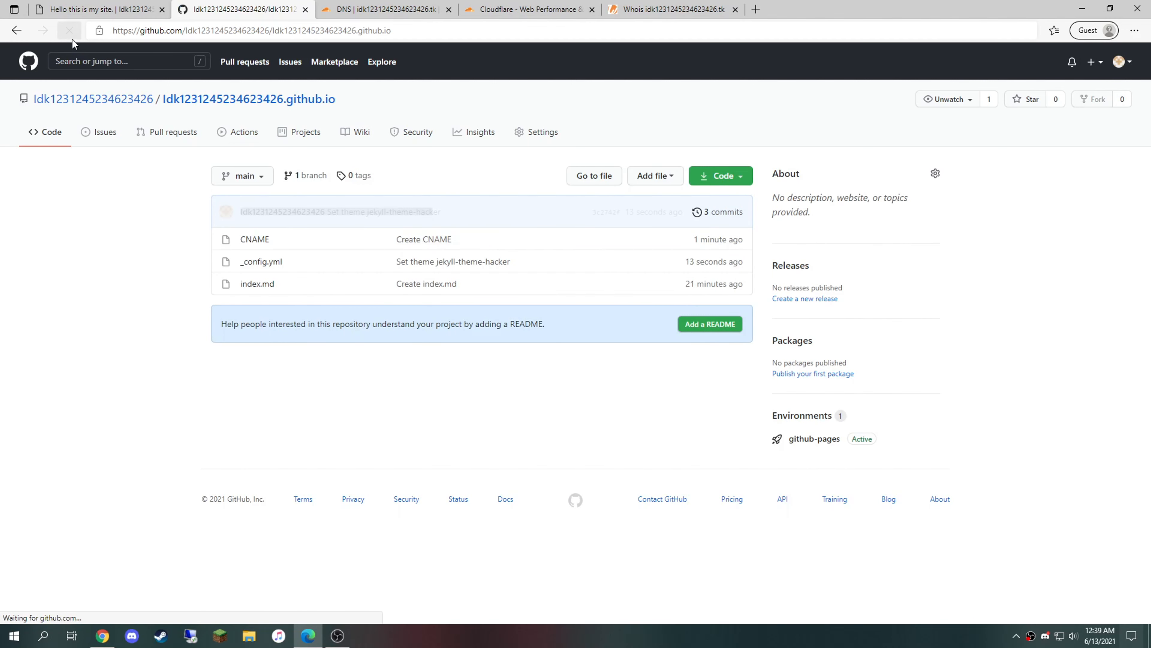
click(131, 8)
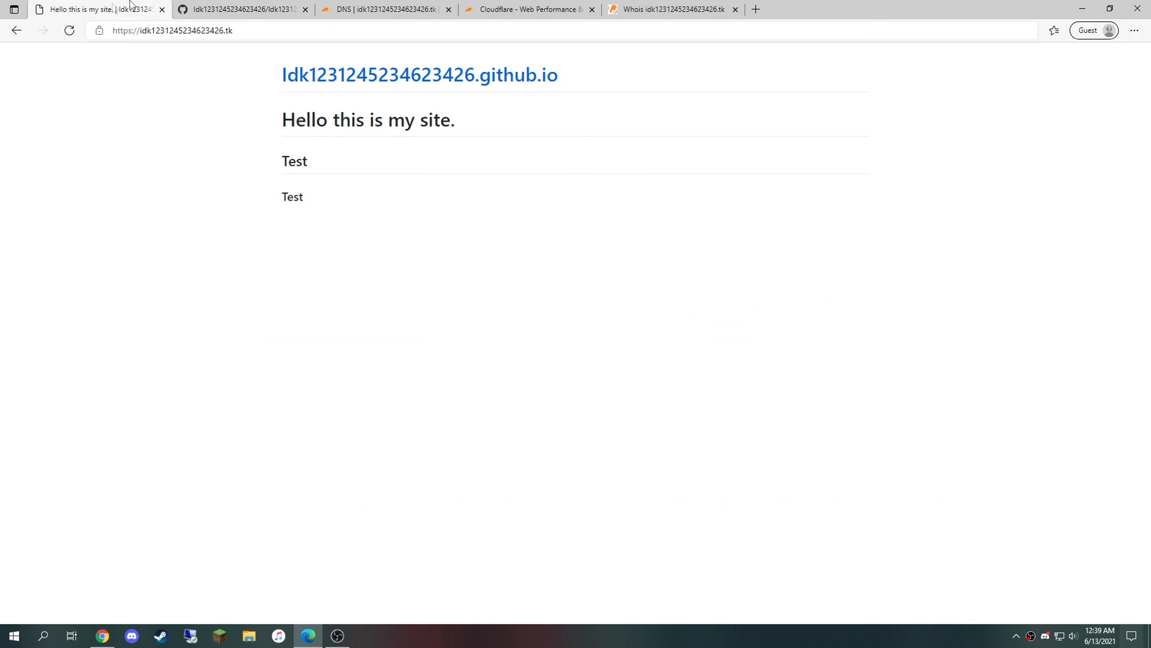
click(69, 30)
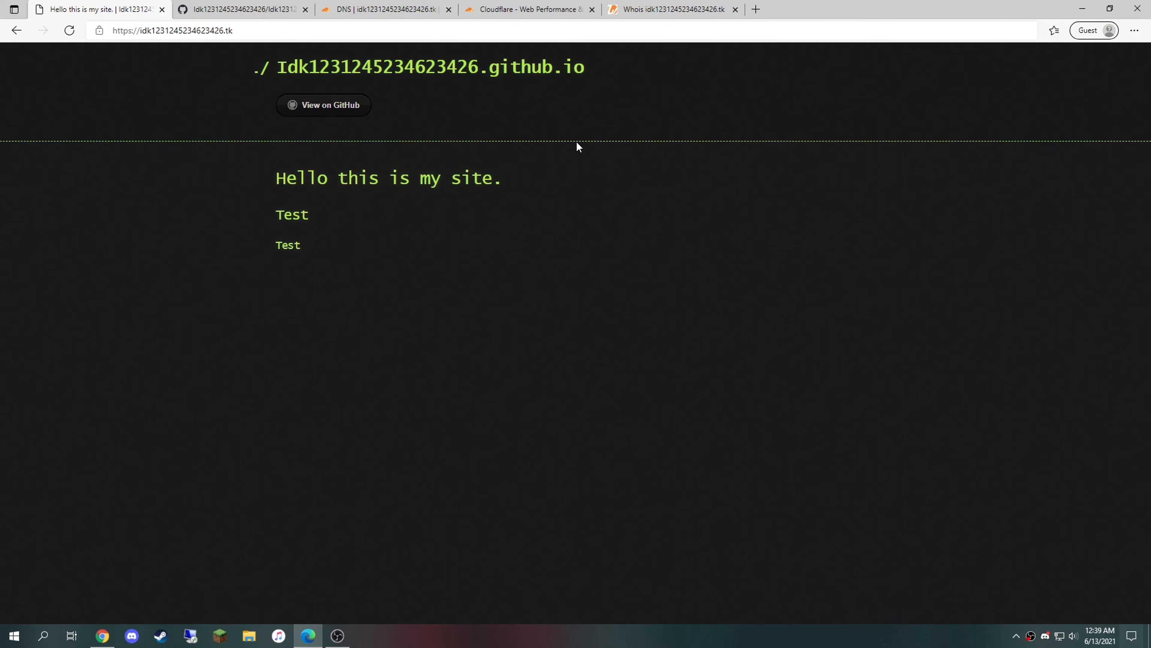
click(229, 3)
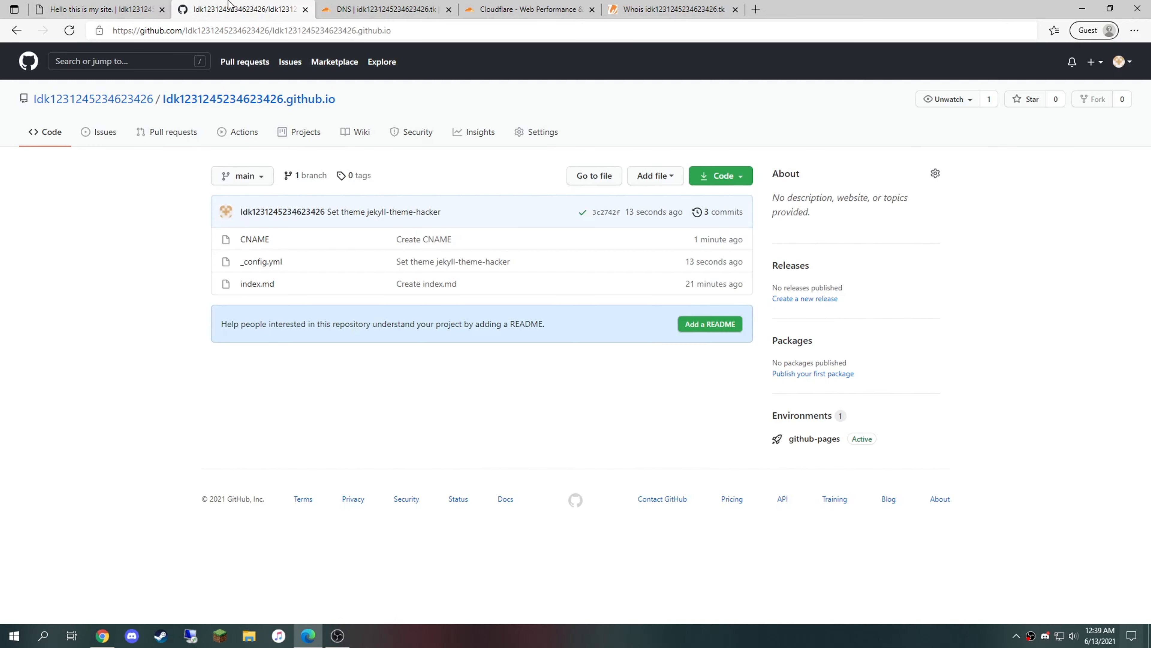
Step: Rename the repository to MyCoolSite and reload until the build passes
click(540, 139)
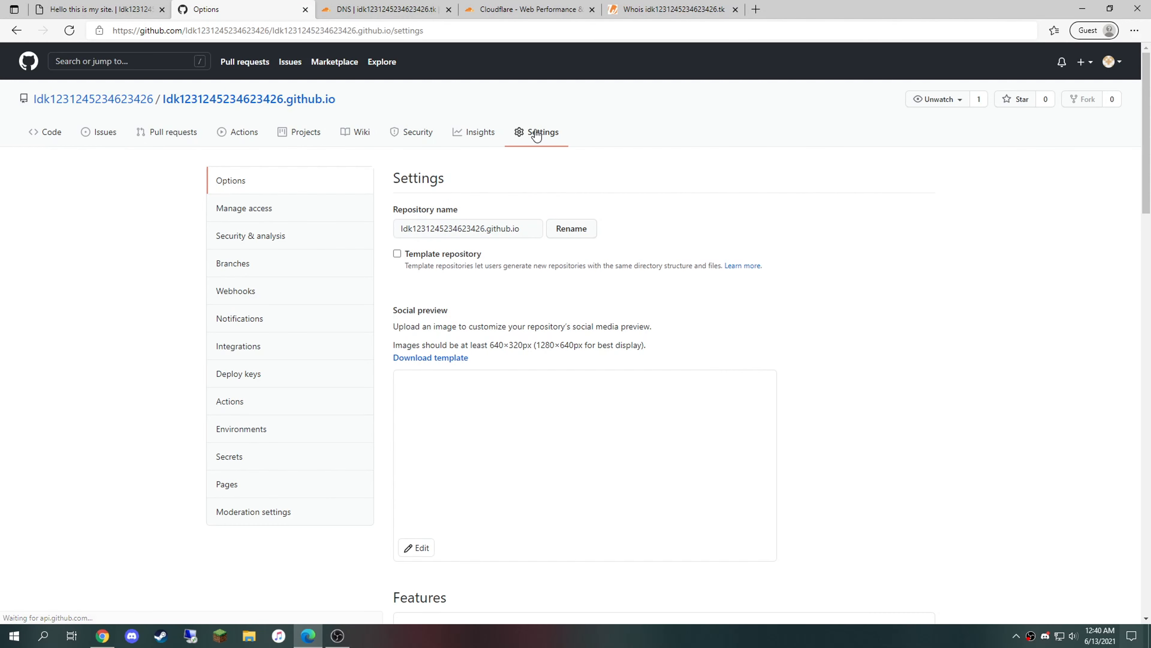
triple_click(538, 230)
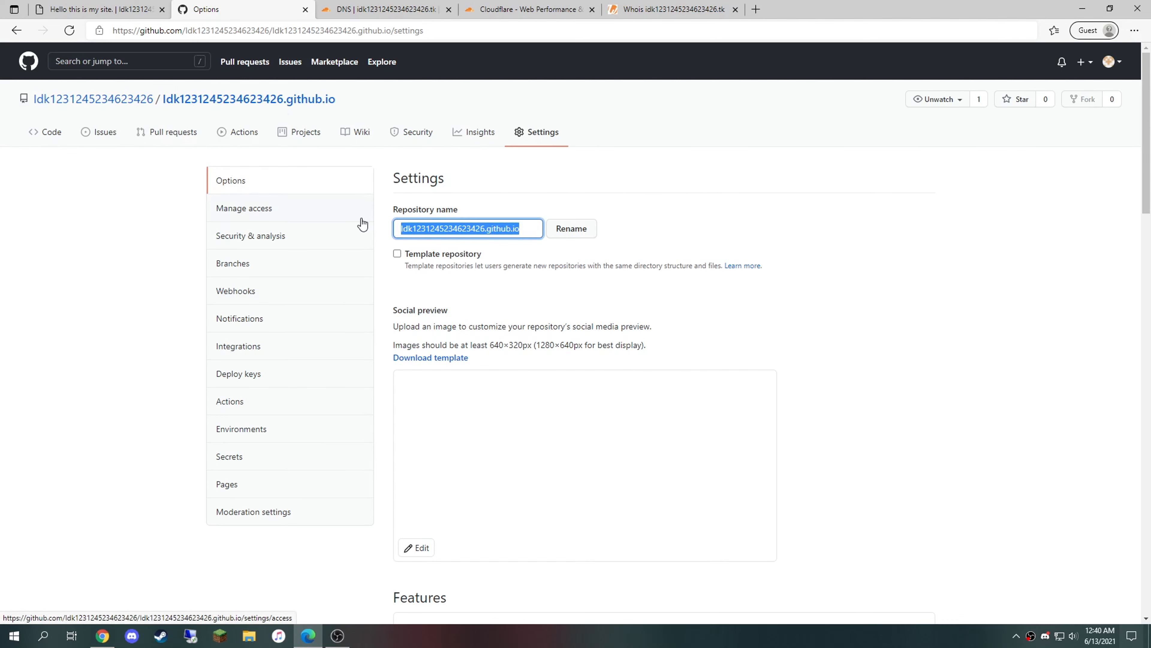
text(My)
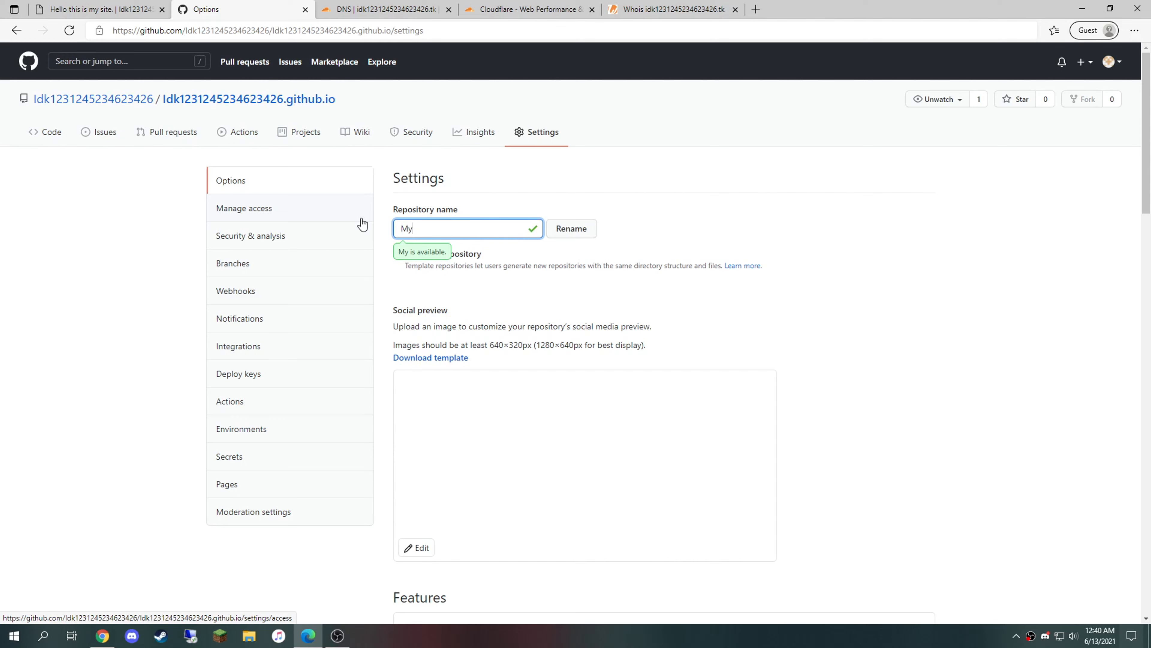
text(CoolSite)
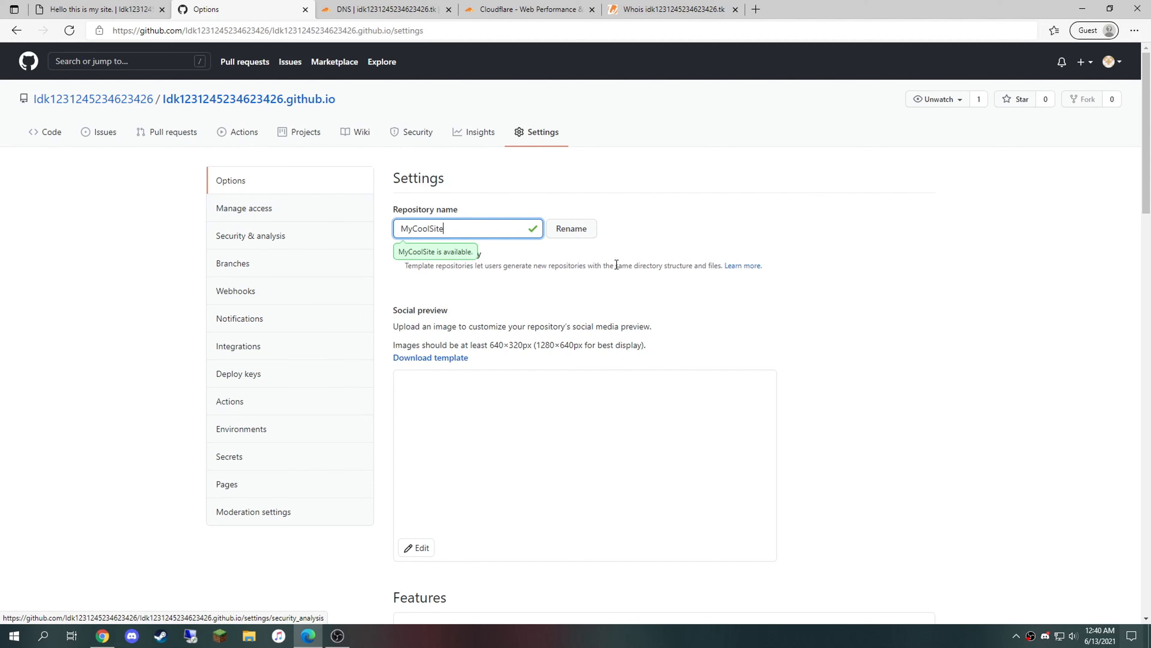
click(588, 234)
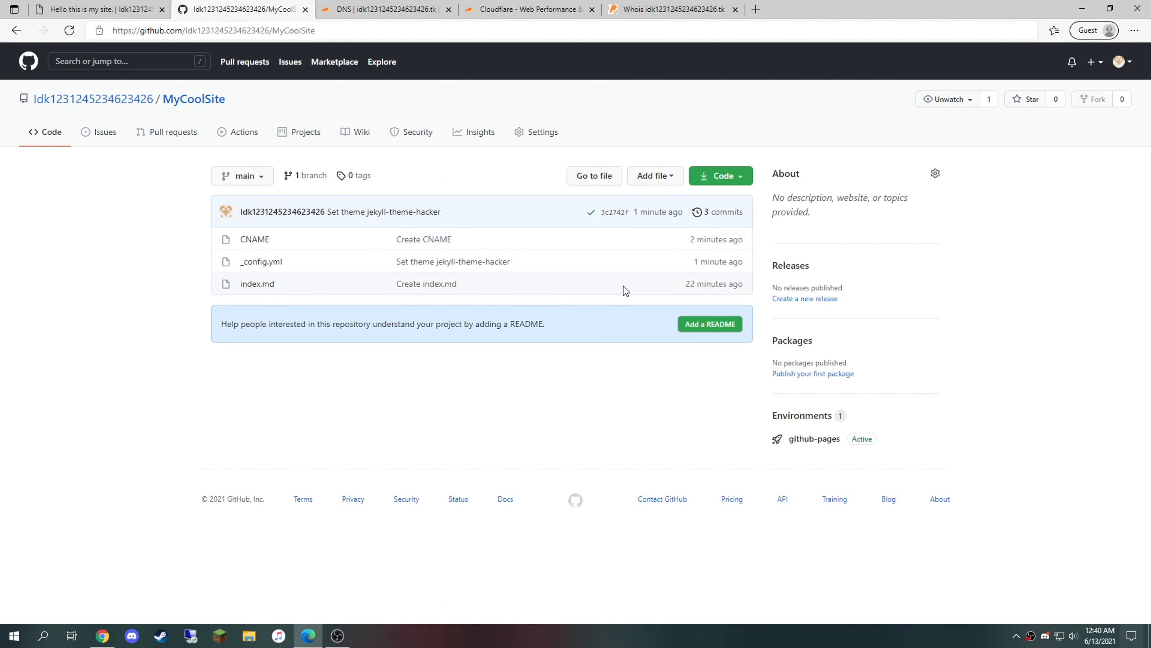
click(65, 36)
click(69, 31)
click(68, 31)
click(68, 31)
Step: Reload the live site to see the MyCoolSite header, then return to Cloudflare's DNS records
key(ctrl+1)
click(69, 30)
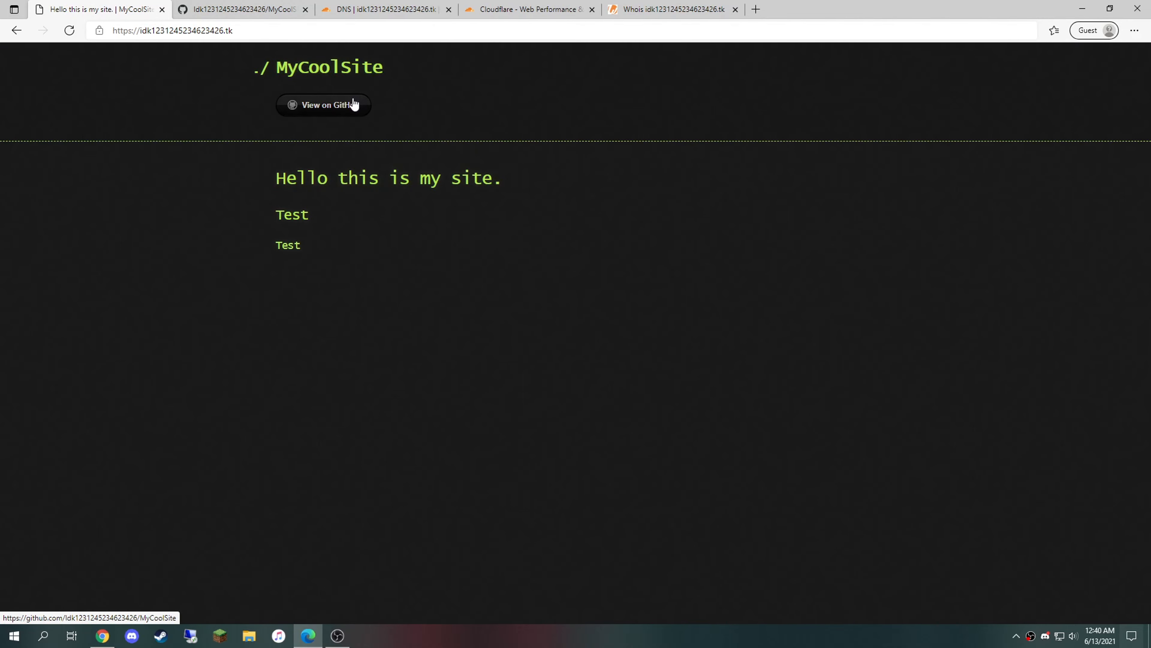
click(244, 7)
click(339, 3)
click(271, 7)
click(351, 7)
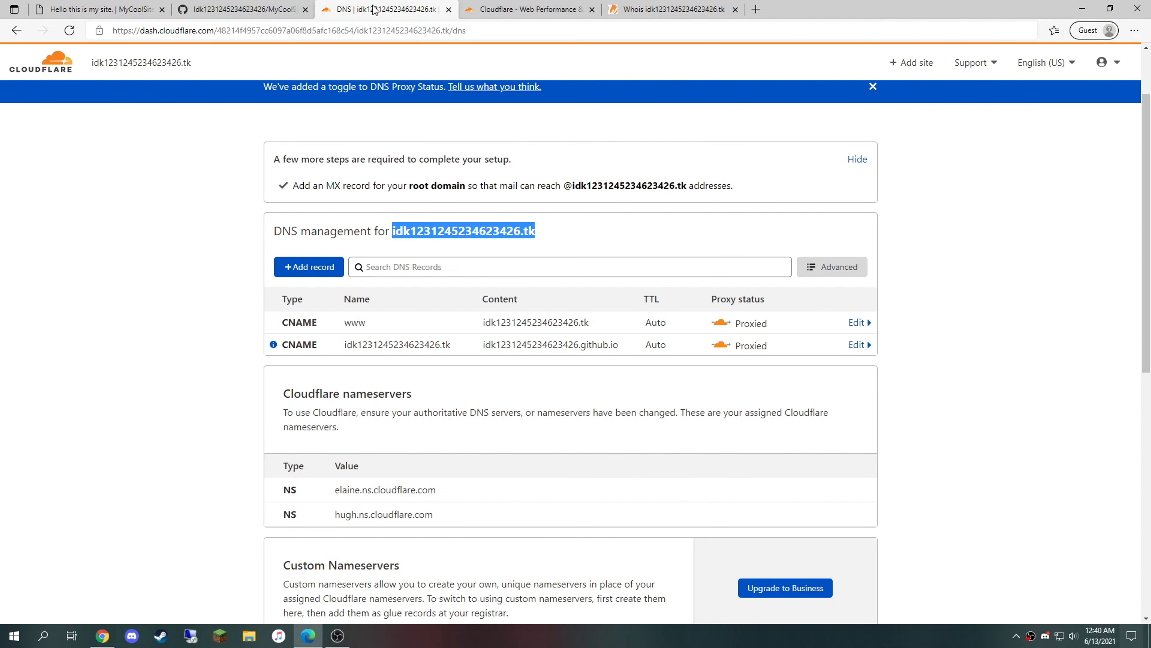